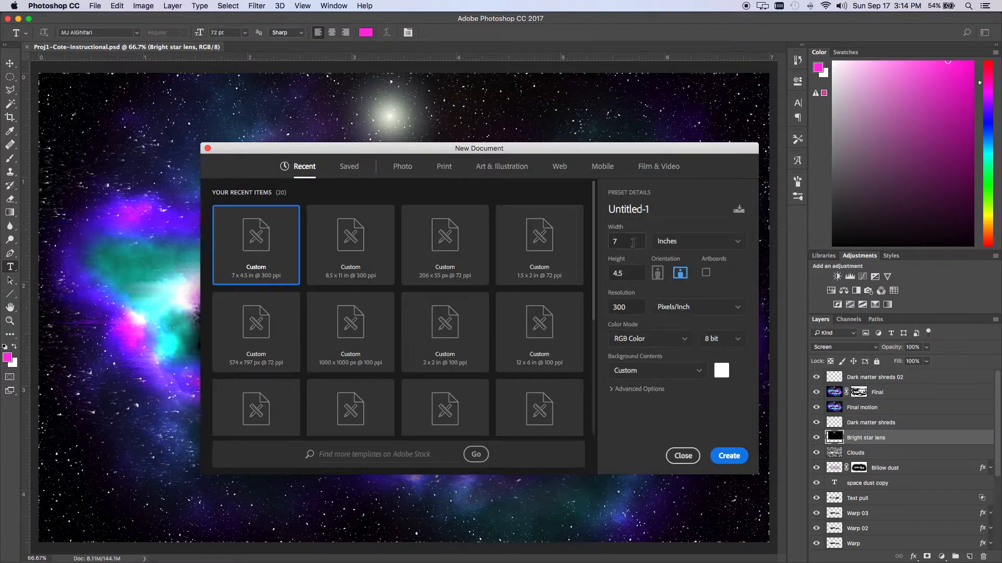
Step: Create a 7 by 4.5 inch, 300 ppi RGB document and turn its background into an unlocked layer filled with black
{"action": "left_click", "coordinate": [729, 456]}
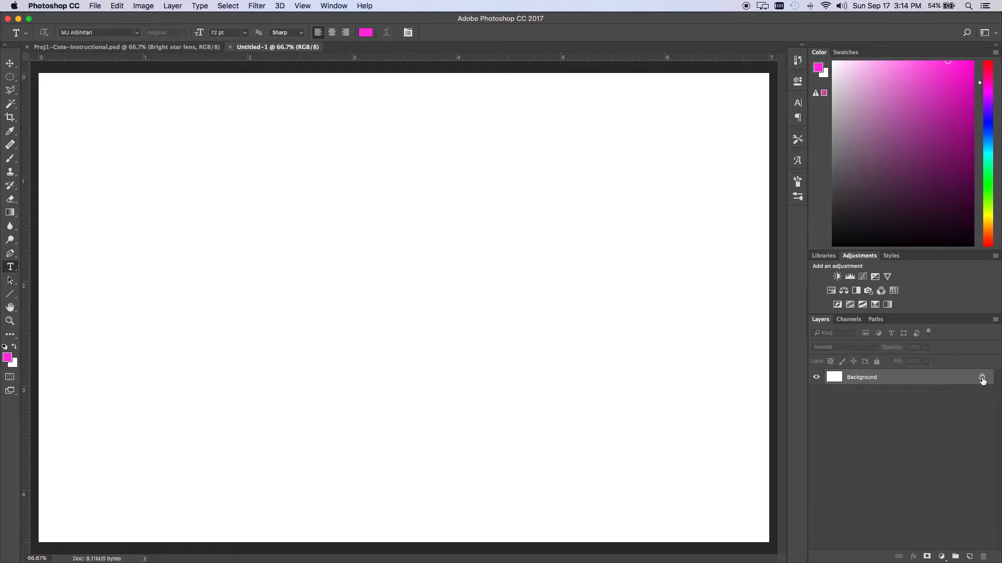
{"action": "left_click_drag", "start_coordinate": [980, 378], "coordinate": [982, 556]}
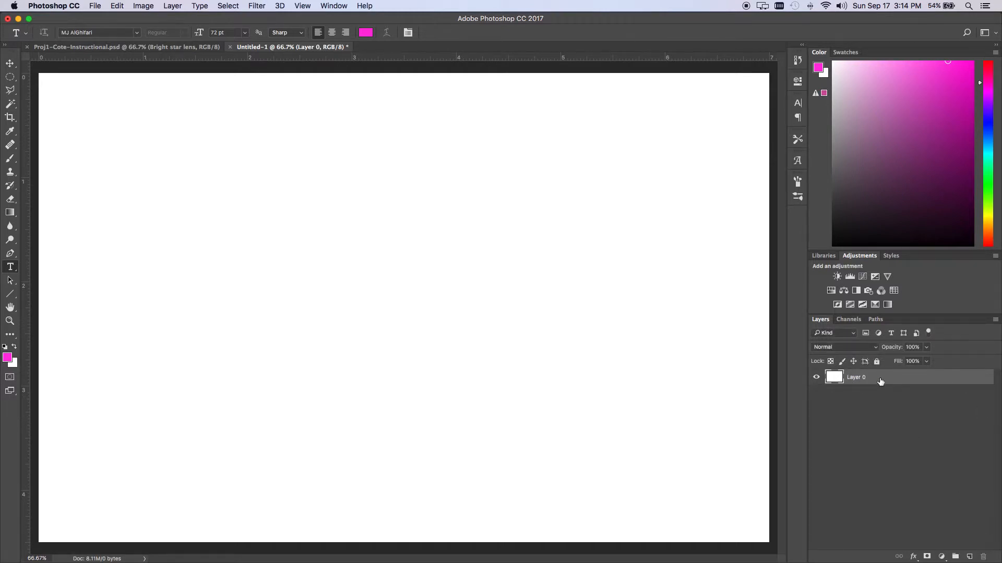
{"action": "key", "text": "d"}
{"action": "key", "text": "alt+BackSpace"}
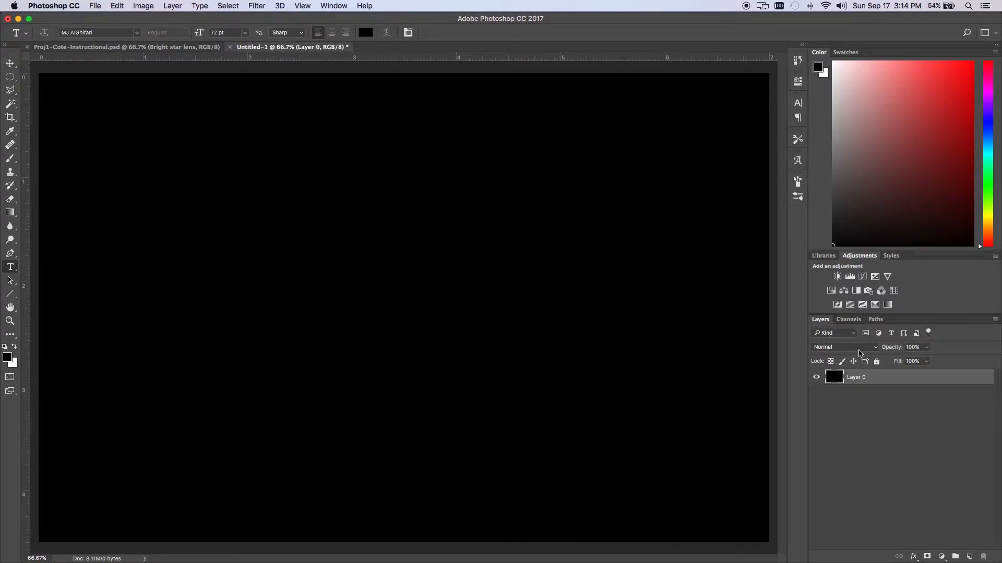
Step: Apply the Add Noise filter to the black layer with amount 400%, Gaussian distribution and Monochromatic enabled
{"action": "left_click", "coordinate": [256, 6]}
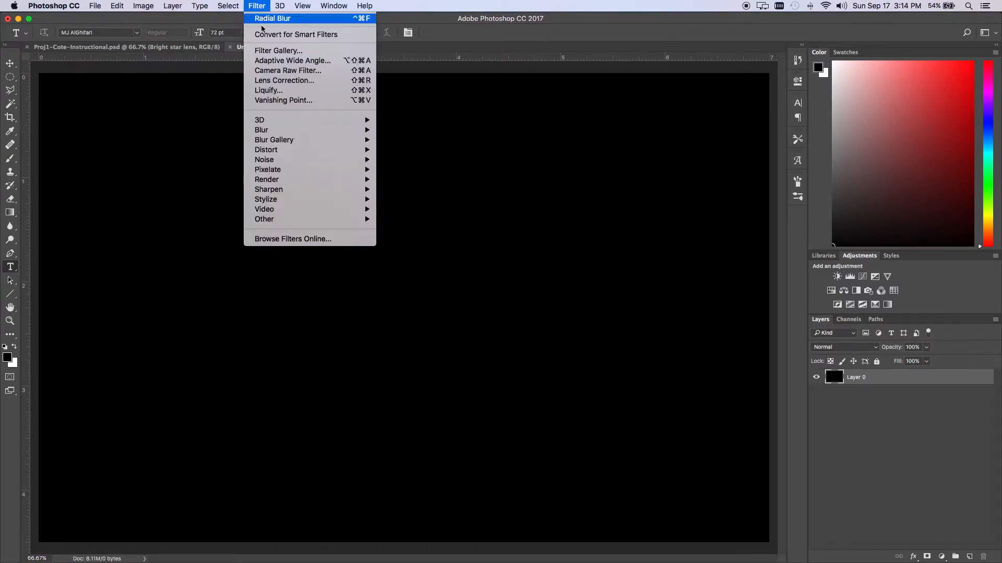
{"action": "mouse_move", "coordinate": [273, 159]}
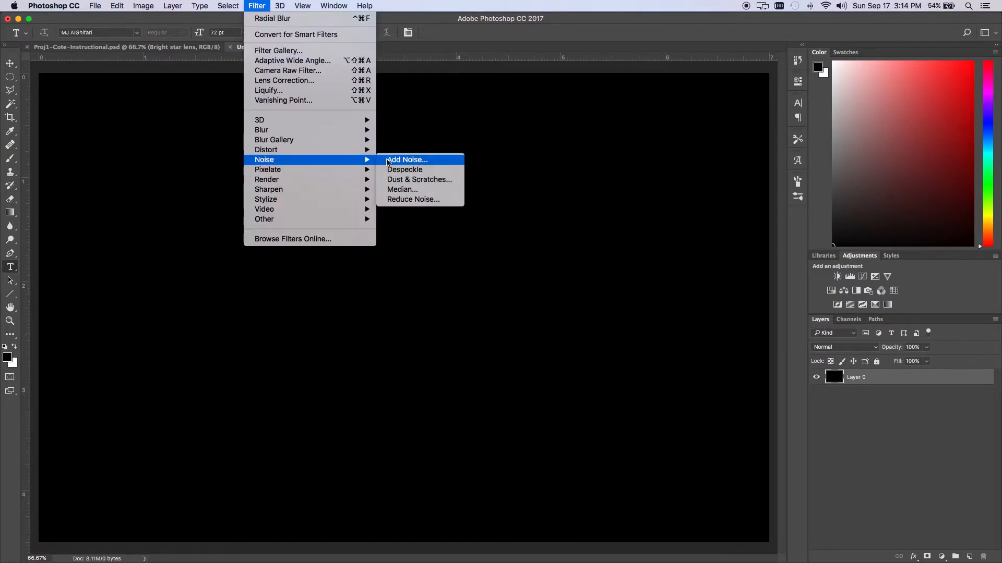
{"action": "left_click", "coordinate": [399, 159]}
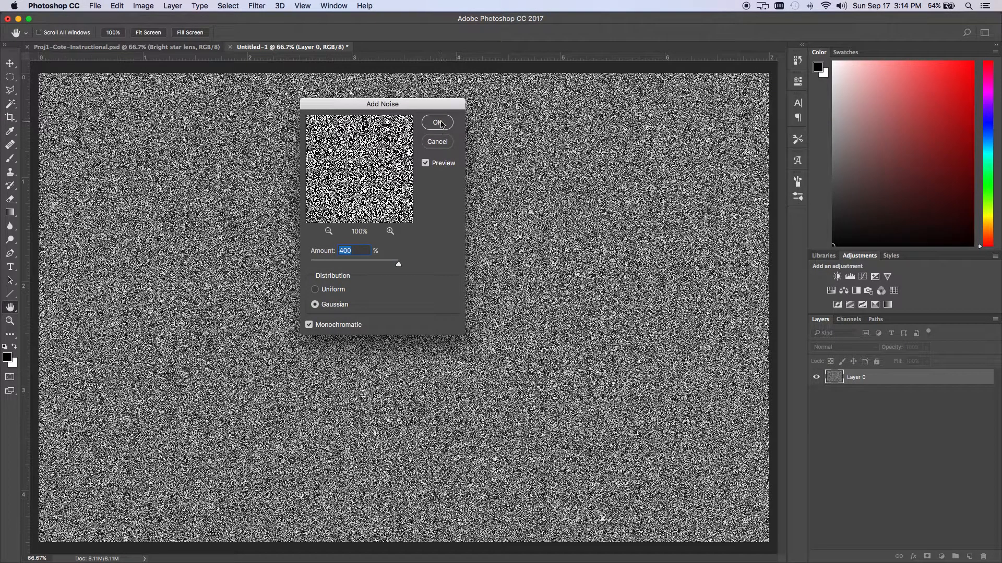
{"action": "left_click", "coordinate": [438, 123]}
{"action": "key", "text": "t"}
Step: Soften the noise with a Gaussian Blur of 0.2 pixels radius
{"action": "left_click", "coordinate": [256, 6]}
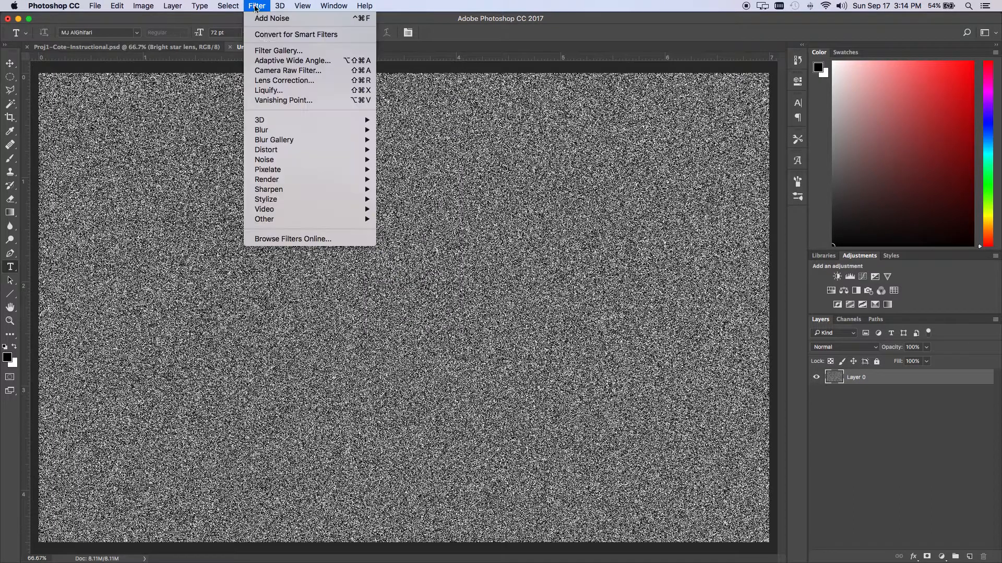
{"action": "mouse_move", "coordinate": [344, 135]}
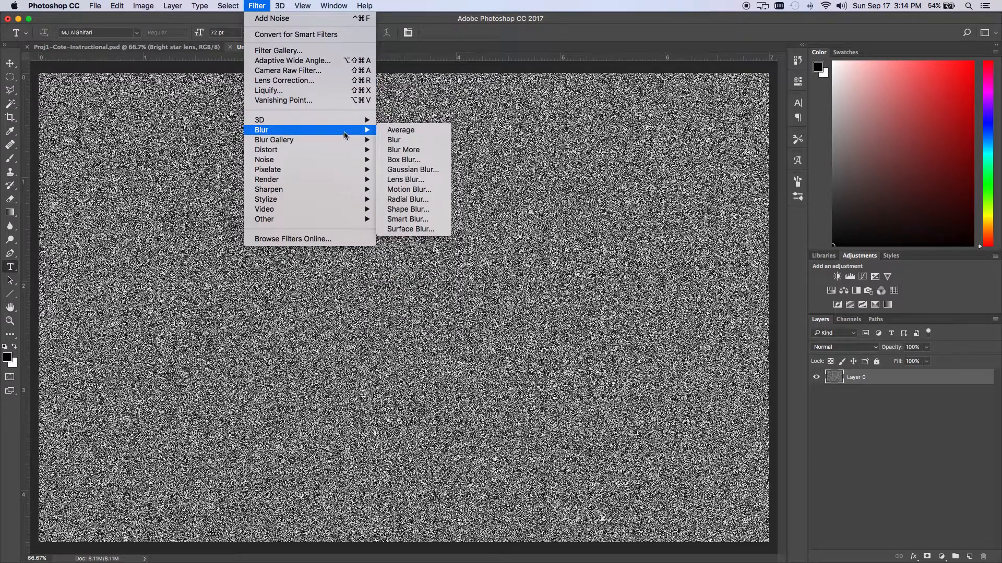
{"action": "left_click", "coordinate": [415, 172]}
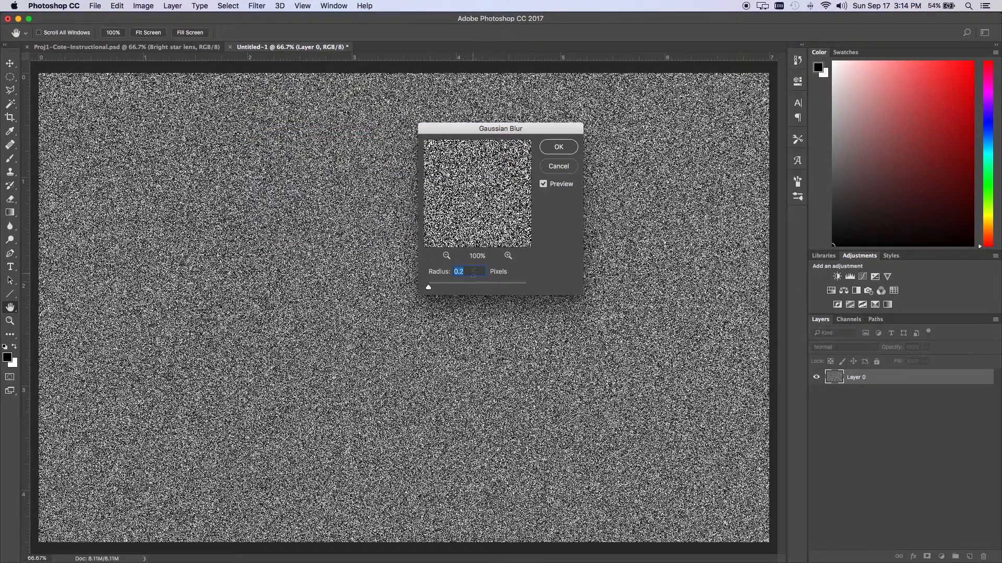
{"action": "left_click", "coordinate": [560, 148]}
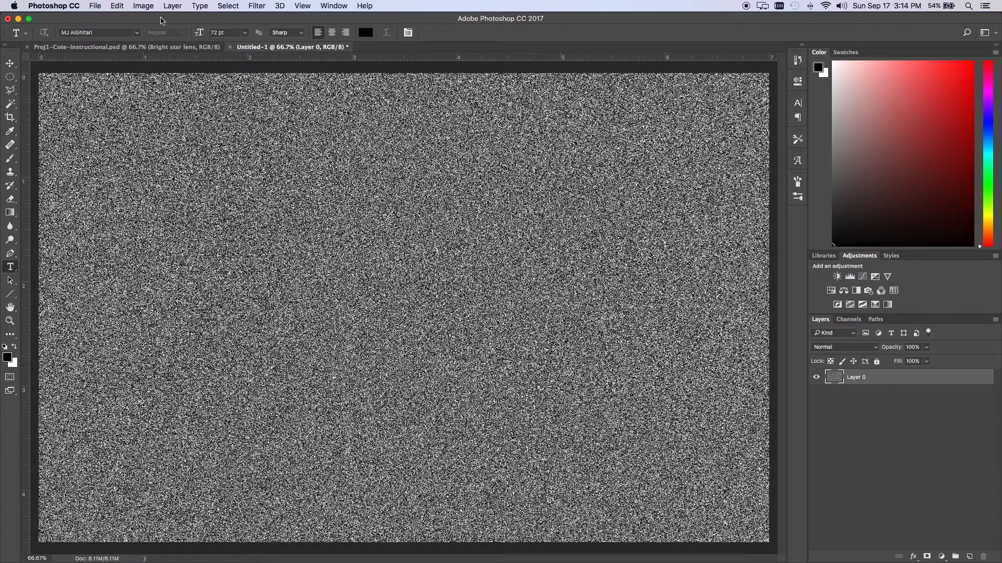
Step: Apply Levels to the noise layer with the black input level at 250 so only sparse white specks remain
{"action": "left_click", "coordinate": [144, 6]}
{"action": "mouse_move", "coordinate": [160, 34]}
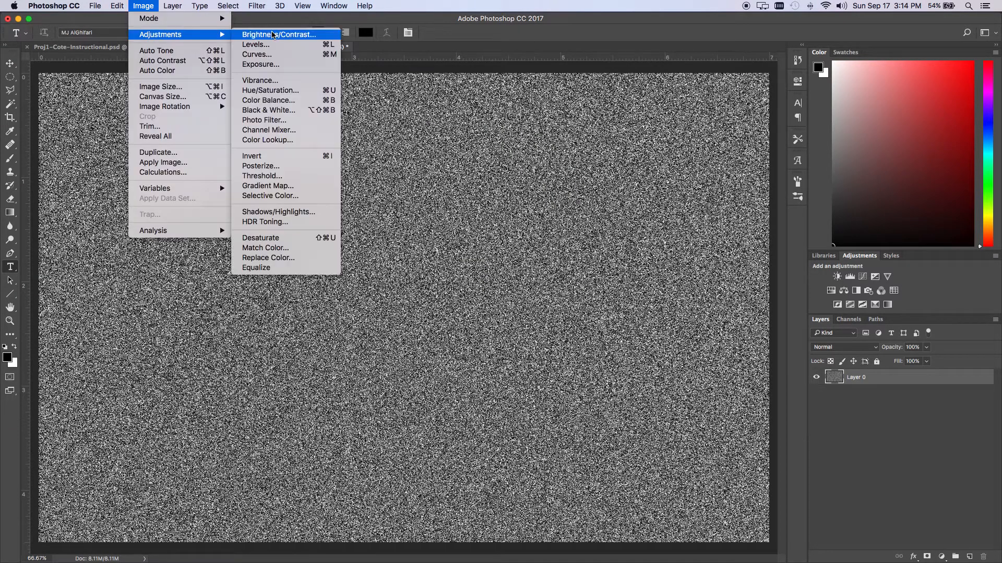
{"action": "left_click", "coordinate": [270, 46]}
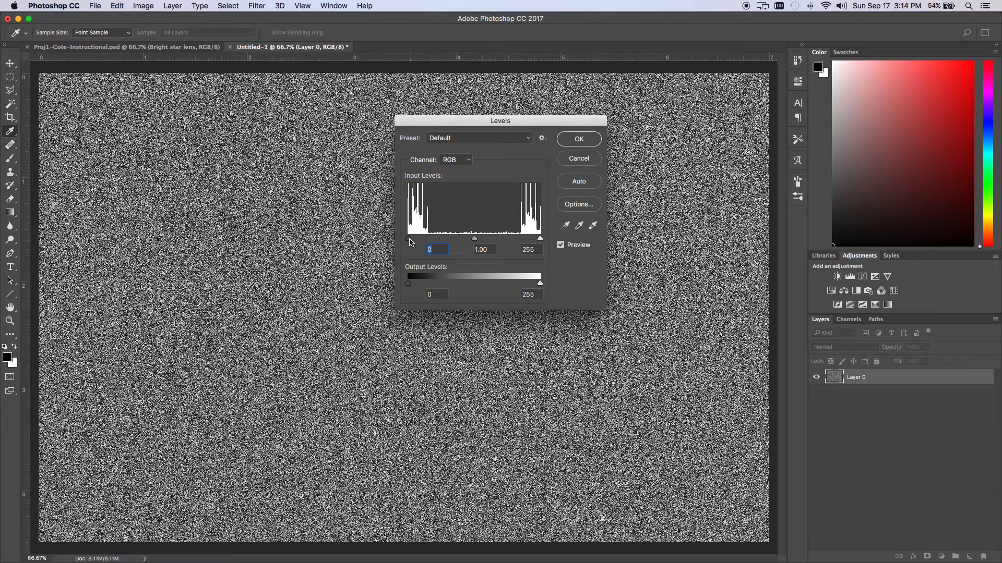
{"action": "left_click_drag", "start_coordinate": [410, 242], "coordinate": [535, 243]}
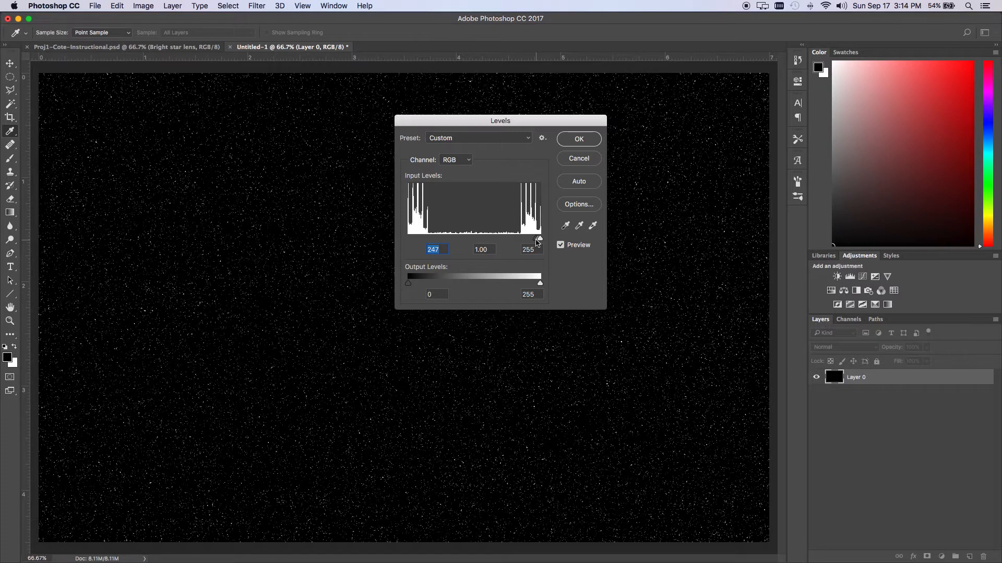
{"action": "left_click_drag", "start_coordinate": [538, 241], "coordinate": [539, 242]}
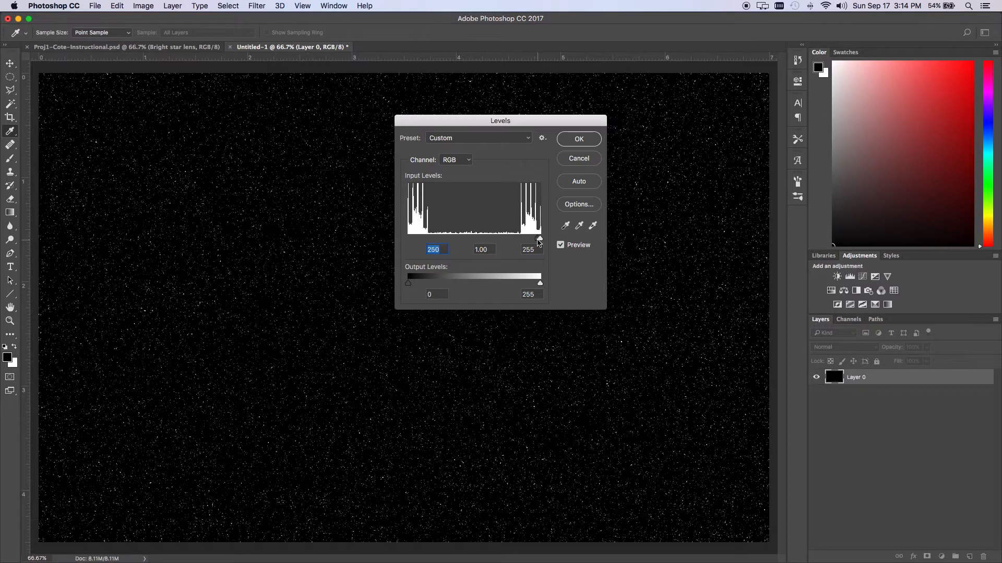
{"action": "left_click", "coordinate": [579, 139]}
Step: Rename the noise layer as Stars
{"action": "key", "text": "t"}
{"action": "type", "text": "S"}
{"action": "left_click", "coordinate": [879, 380]}
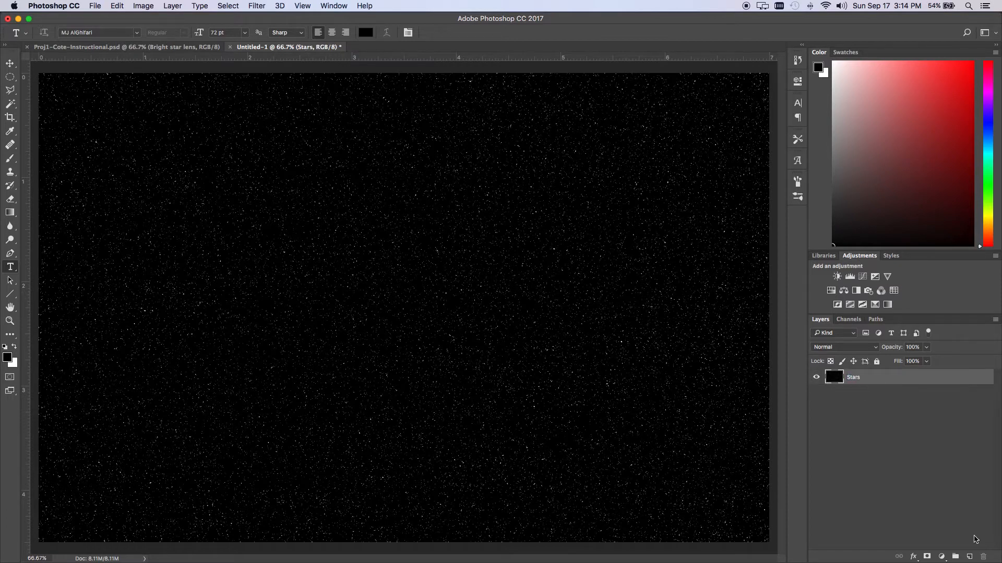
Step: Add a new layer above Stars and render the Clouds filter on it in black and white
{"action": "left_click", "coordinate": [969, 556]}
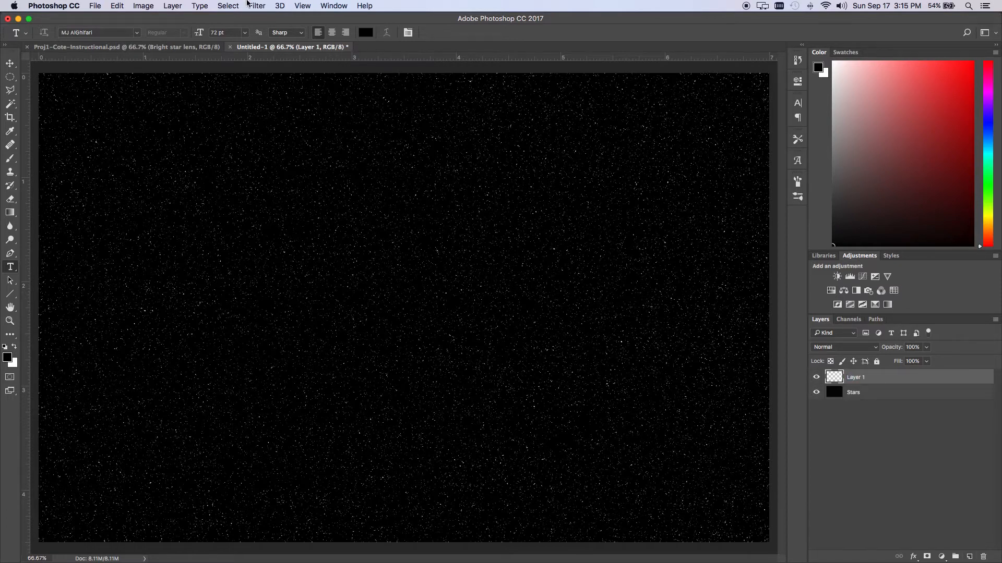
{"action": "left_click", "coordinate": [249, 5]}
{"action": "mouse_move", "coordinate": [355, 179]}
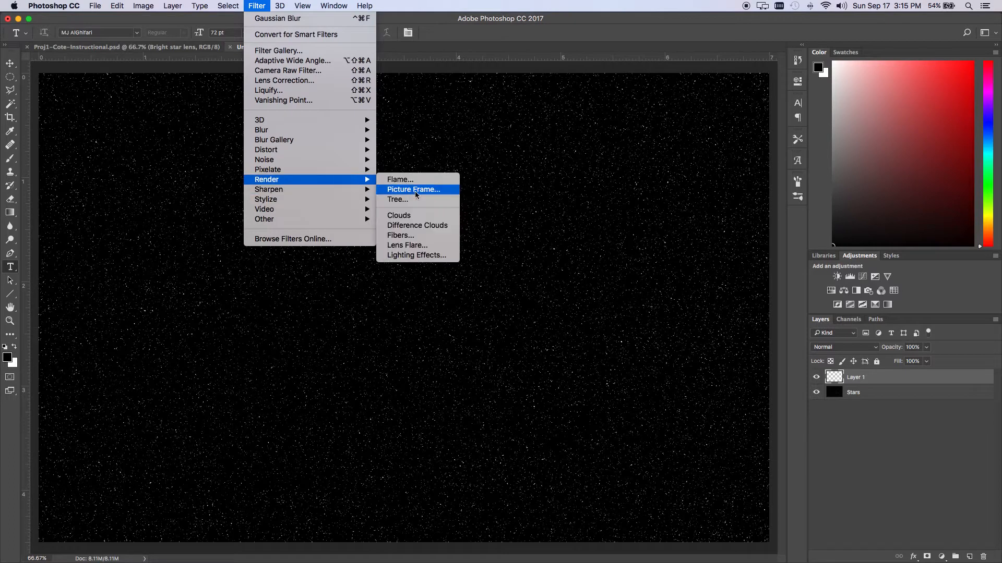
{"action": "left_click", "coordinate": [447, 216]}
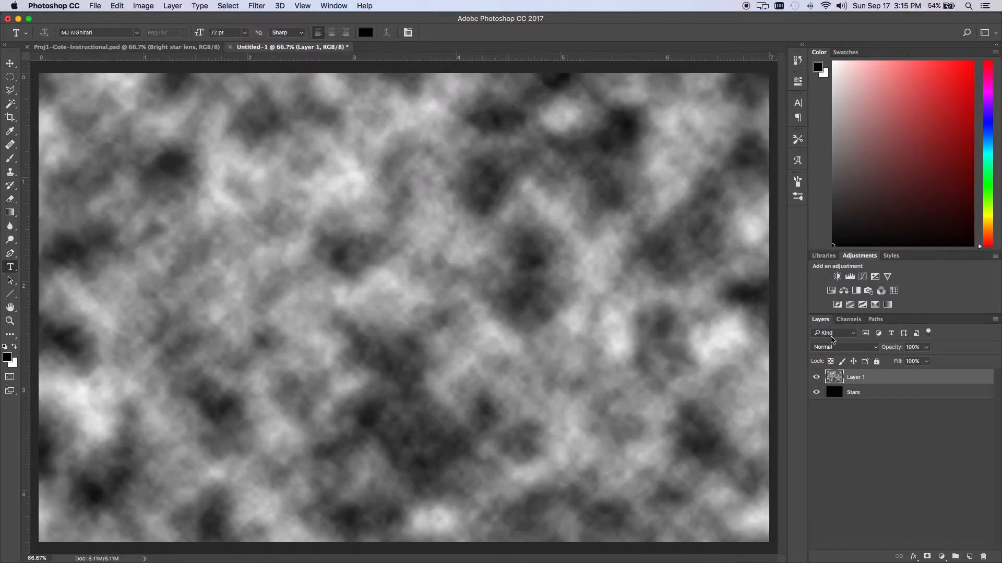
Step: Set the cloud layer's blend mode to Color Dodge and rename the layer as Clouds
{"action": "left_click", "coordinate": [852, 346]}
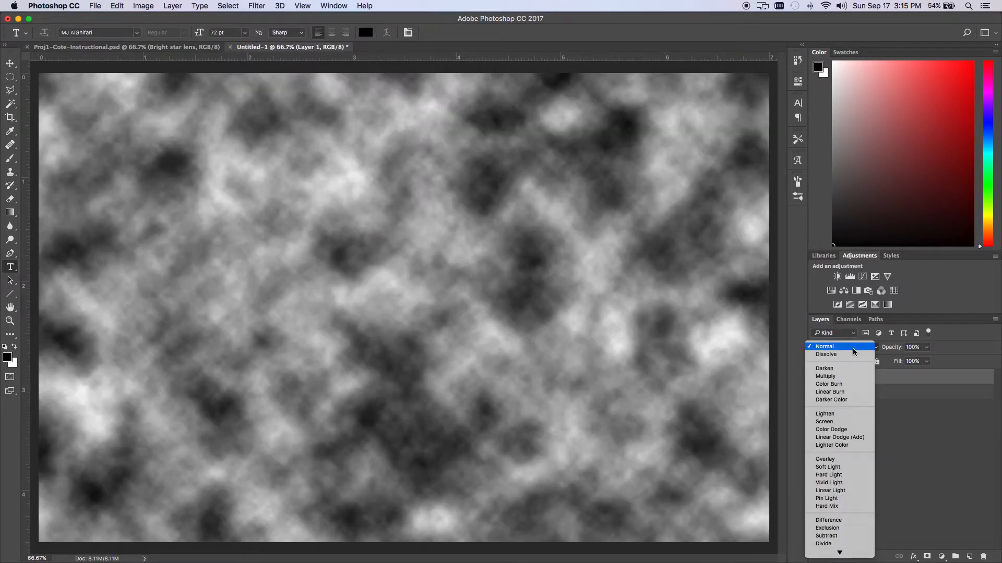
{"action": "left_click", "coordinate": [831, 429]}
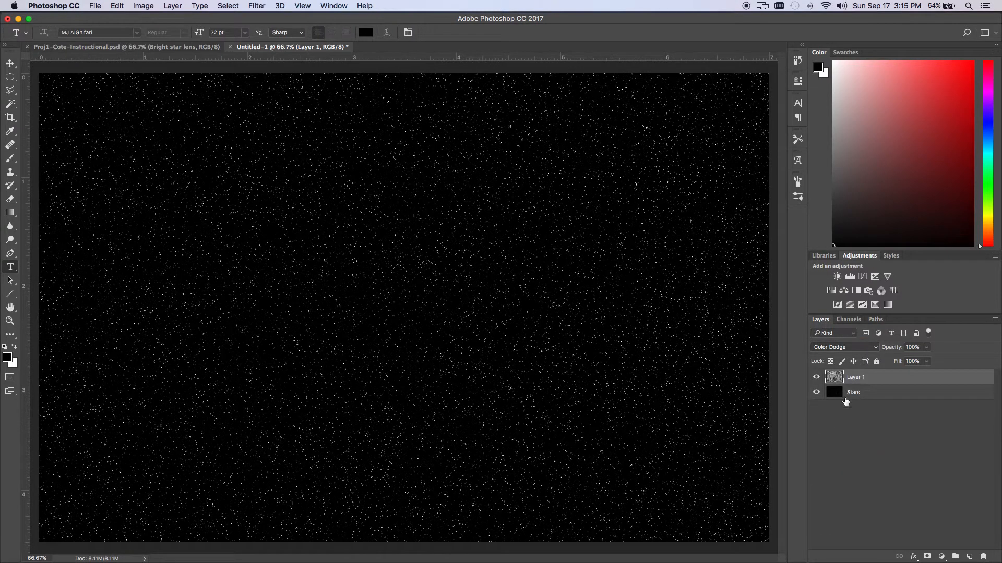
{"action": "double_click", "coordinate": [858, 381]}
{"action": "type", "text": "Clouds"}
{"action": "key", "text": "Return"}
Step: Add a new layer between Stars and Clouds and name it Purple dust
{"action": "left_click", "coordinate": [863, 396]}
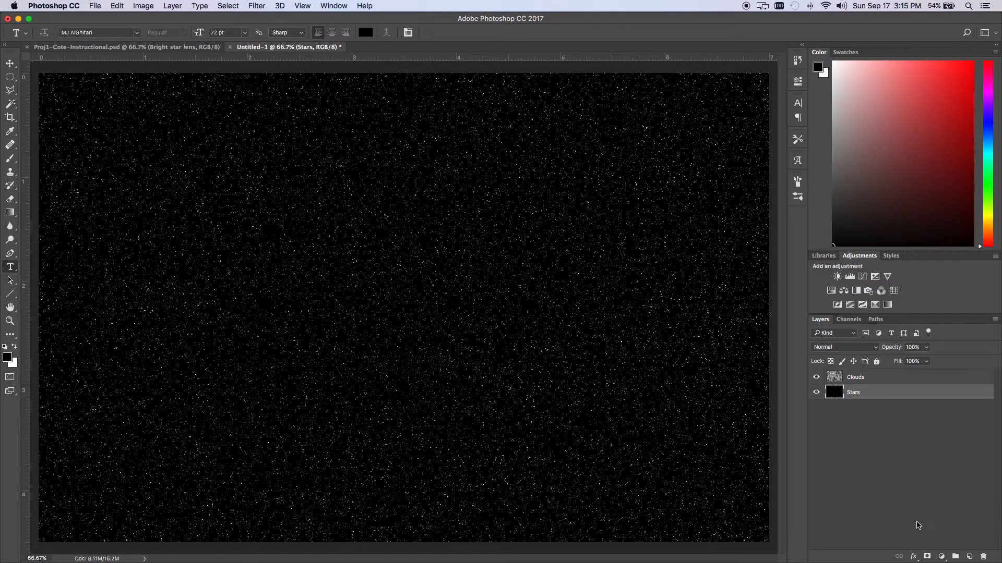
{"action": "left_click", "coordinate": [966, 557]}
{"action": "double_click", "coordinate": [860, 392]}
{"action": "type", "text": "Purple dust"}
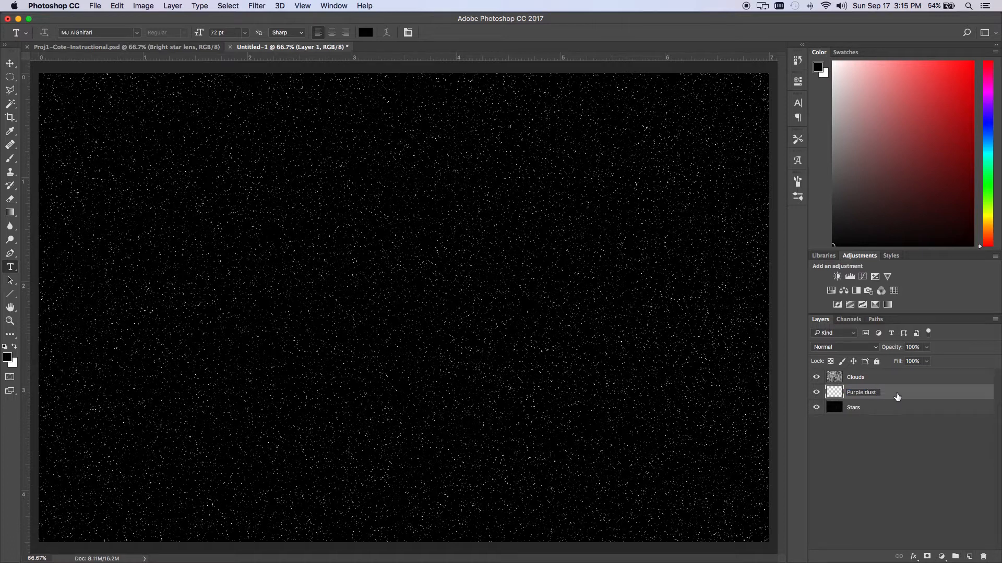
{"action": "key", "text": "Return"}
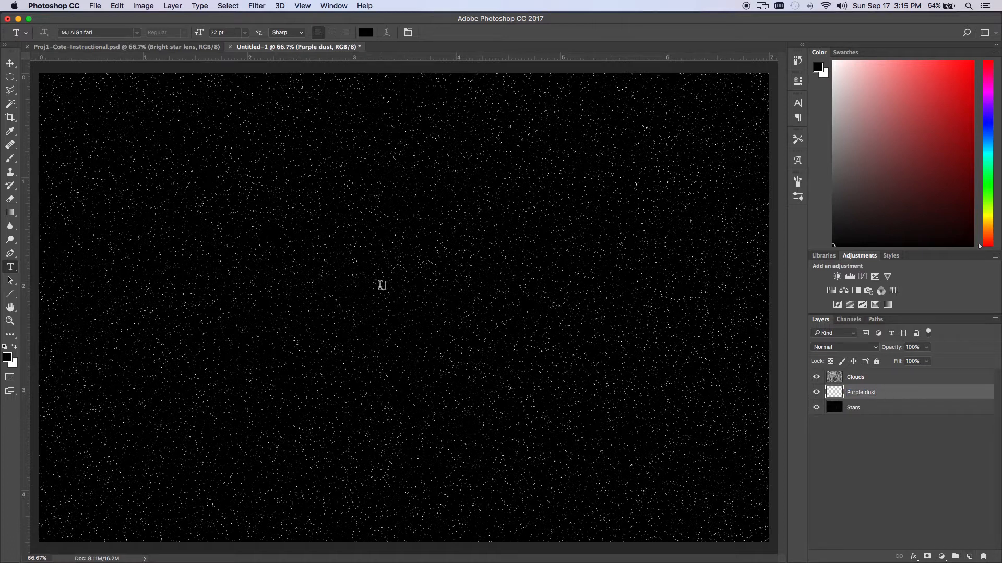
Step: Choose the Brush tool with a soft 300 px tip and set the foreground color to purple #9c00ff
{"action": "left_click", "coordinate": [11, 160]}
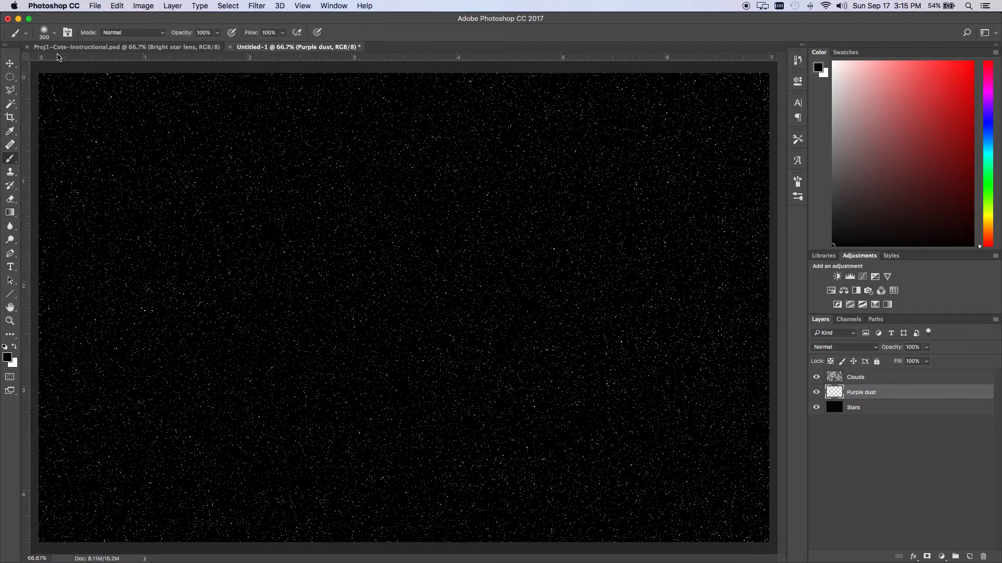
{"action": "left_click", "coordinate": [55, 34]}
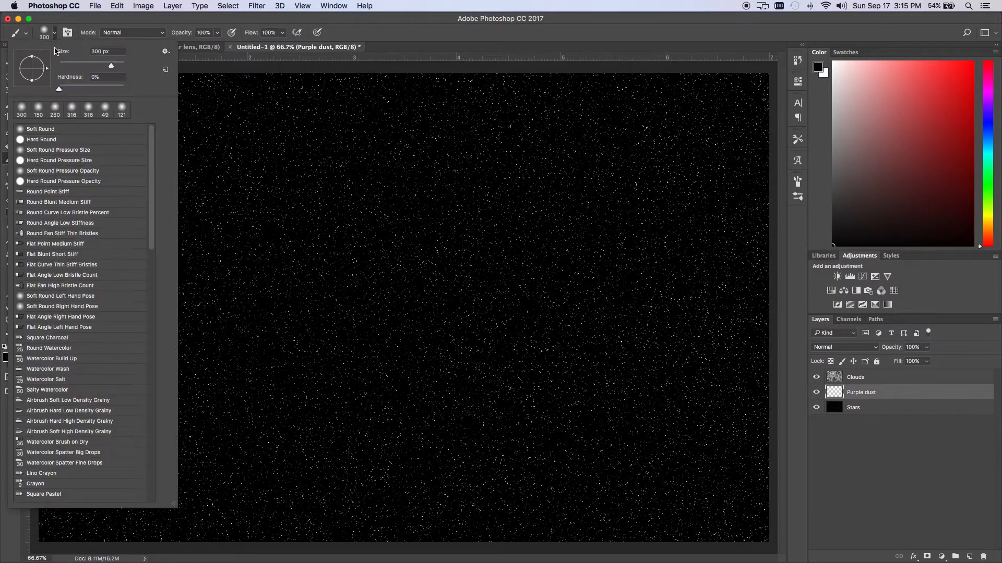
{"action": "left_click", "coordinate": [156, 23]}
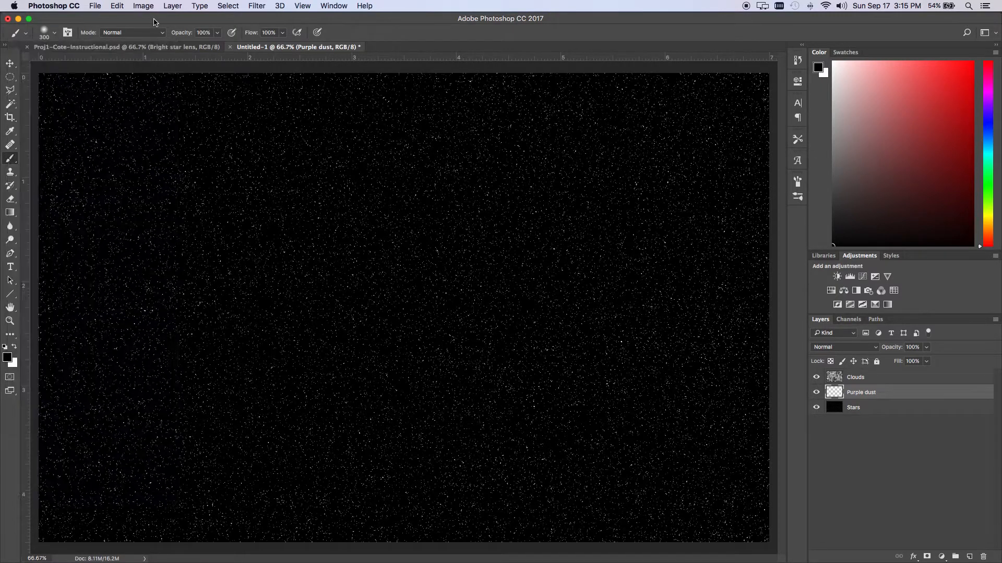
{"action": "left_click", "coordinate": [7, 358]}
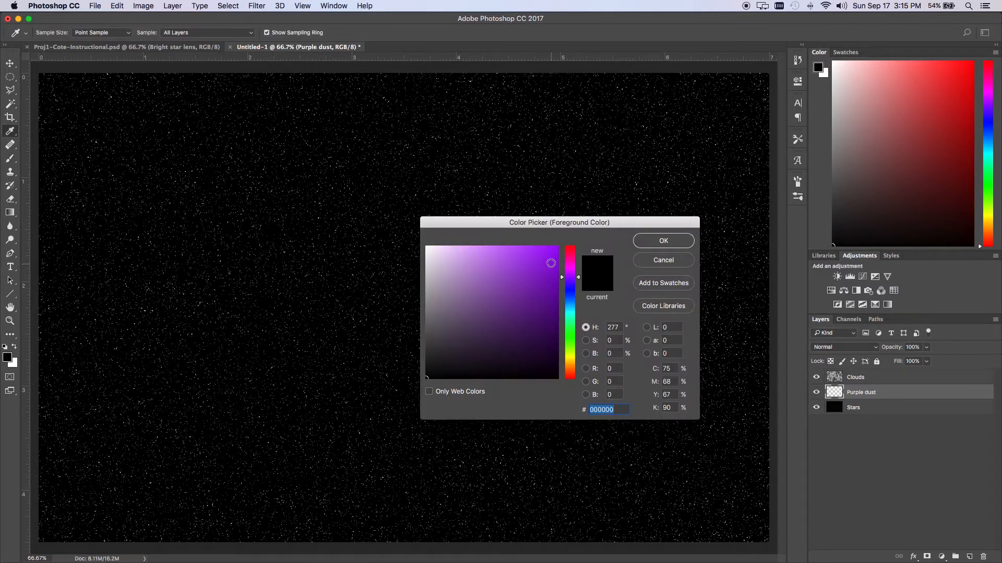
{"action": "left_click", "coordinate": [557, 247]}
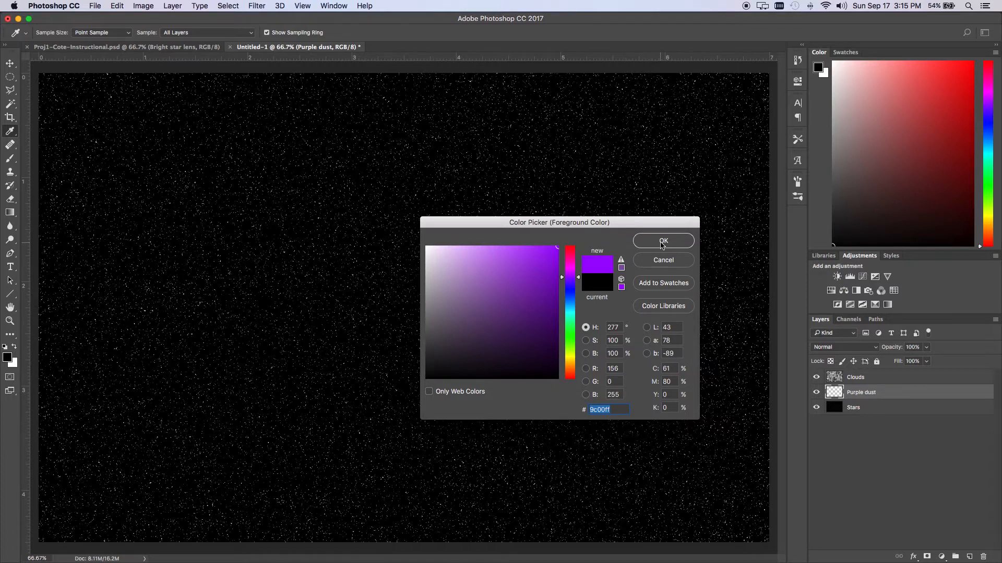
{"action": "left_click", "coordinate": [663, 241]}
{"action": "key", "text": "b"}
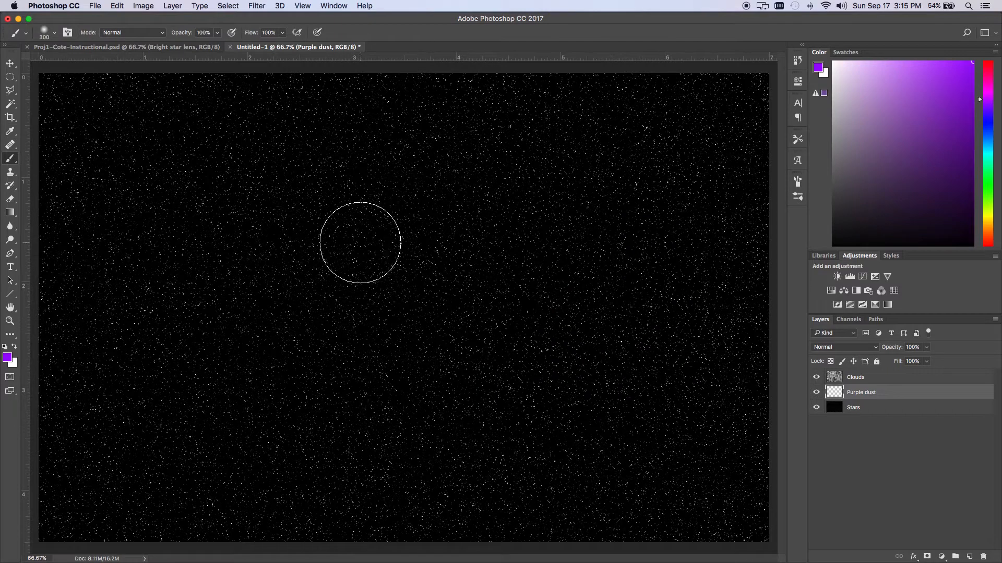
Step: Paint a wide oval purple ring across the canvas on the Purple dust layer and lower the layer's opacity to 48%
{"action": "mouse_move", "coordinate": [351, 228]}
{"action": "left_mouse_down"}
{"action": "mouse_move", "coordinate": [267, 207]}
{"action": "mouse_move", "coordinate": [179, 201]}
{"action": "mouse_move", "coordinate": [146, 215]}
{"action": "mouse_move", "coordinate": [119, 270]}
{"action": "mouse_move", "coordinate": [177, 349]}
{"action": "mouse_move", "coordinate": [366, 403]}
{"action": "mouse_move", "coordinate": [491, 423]}
{"action": "mouse_move", "coordinate": [622, 402]}
{"action": "mouse_move", "coordinate": [681, 279]}
{"action": "mouse_move", "coordinate": [589, 222]}
{"action": "mouse_move", "coordinate": [477, 205]}
{"action": "mouse_move", "coordinate": [334, 209]}
{"action": "left_mouse_up"}
{"action": "left_click", "coordinate": [927, 347]}
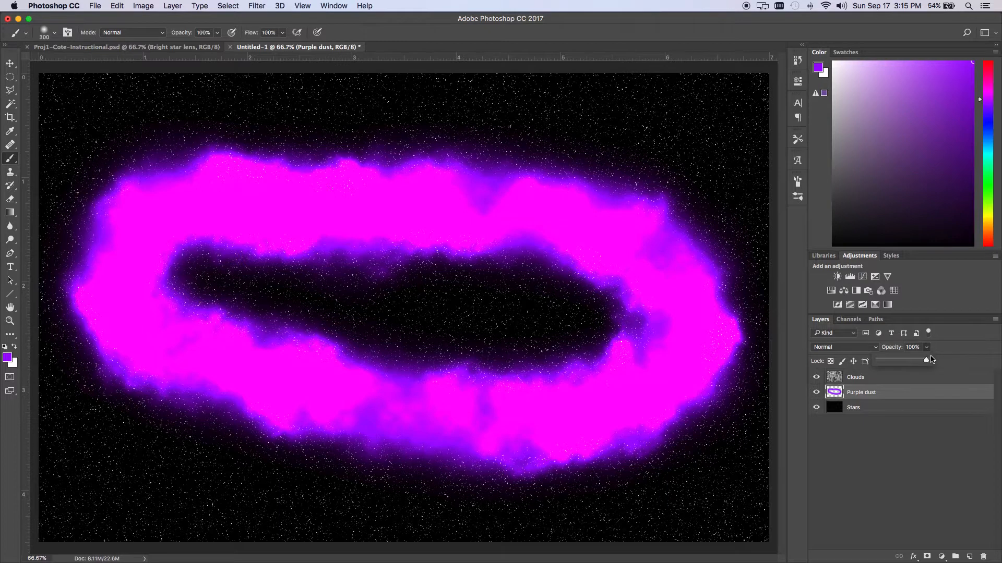
{"action": "left_click_drag", "start_coordinate": [925, 362], "coordinate": [902, 365]}
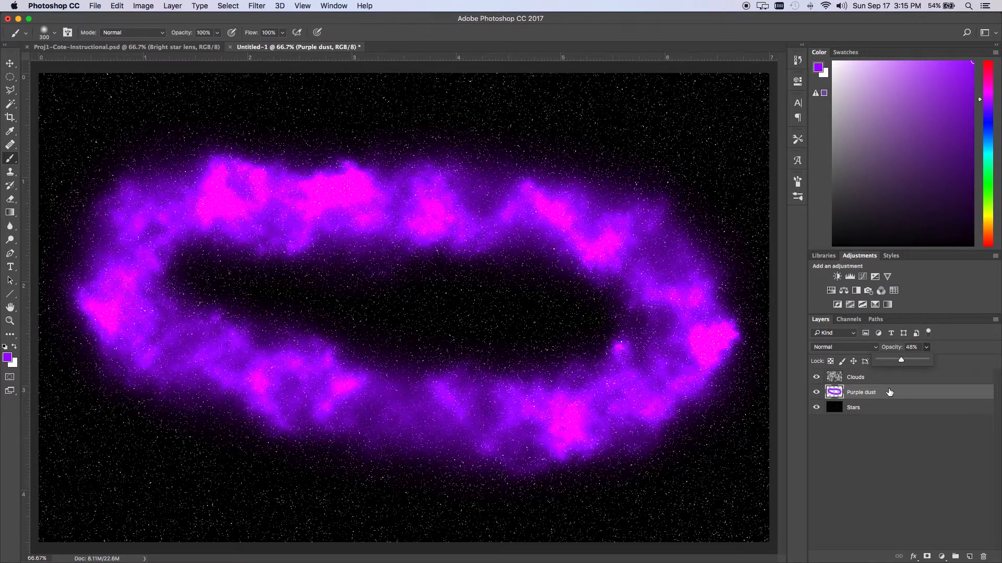
Step: Add a new layer above Purple dust and name it Green dust
{"action": "left_click", "coordinate": [968, 557]}
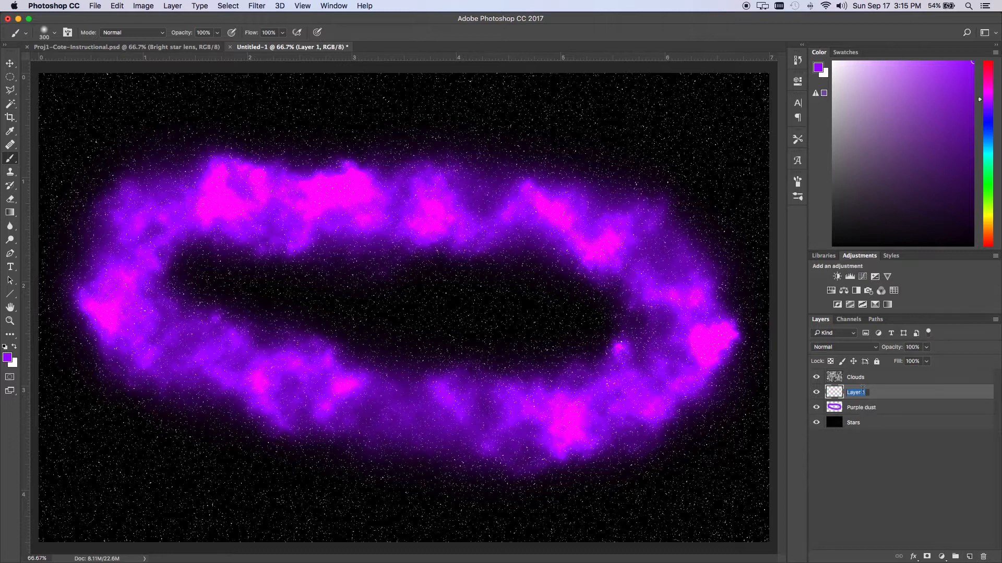
{"action": "type", "text": "Gr"}
{"action": "key", "text": "Return"}
Step: Set the foreground color to a bright, fully saturated mint green for the brush
{"action": "left_click", "coordinate": [12, 359]}
{"action": "left_click_drag", "start_coordinate": [570, 324], "coordinate": [571, 321]}
{"action": "left_click", "coordinate": [662, 240]}
{"action": "key", "text": "b"}
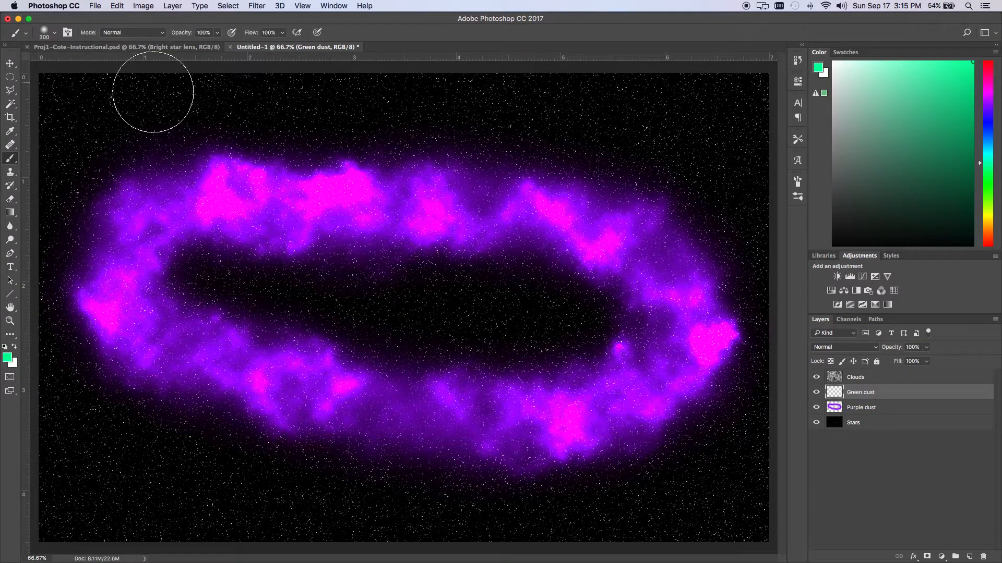
Step: Paint a green ring along the inner part of the purple ring with a 200 px brush and lower Green dust's opacity to 37%
{"action": "key", "text": "bracketleft"}
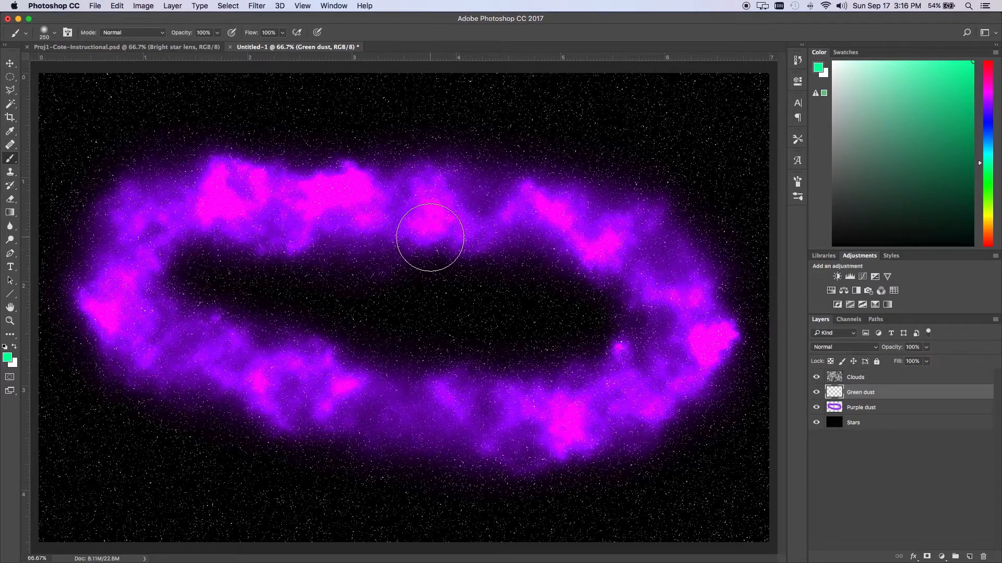
{"action": "key", "text": "bracketleft"}
{"action": "mouse_move", "coordinate": [424, 225]}
{"action": "left_mouse_down"}
{"action": "mouse_move", "coordinate": [225, 226]}
{"action": "mouse_move", "coordinate": [176, 246]}
{"action": "mouse_move", "coordinate": [147, 276]}
{"action": "mouse_move", "coordinate": [151, 317]}
{"action": "mouse_move", "coordinate": [238, 366]}
{"action": "mouse_move", "coordinate": [355, 381]}
{"action": "mouse_move", "coordinate": [560, 384]}
{"action": "mouse_move", "coordinate": [650, 358]}
{"action": "mouse_move", "coordinate": [655, 308]}
{"action": "mouse_move", "coordinate": [605, 231]}
{"action": "mouse_move", "coordinate": [529, 213]}
{"action": "mouse_move", "coordinate": [425, 218]}
{"action": "left_mouse_up"}
{"action": "left_click", "coordinate": [926, 347]}
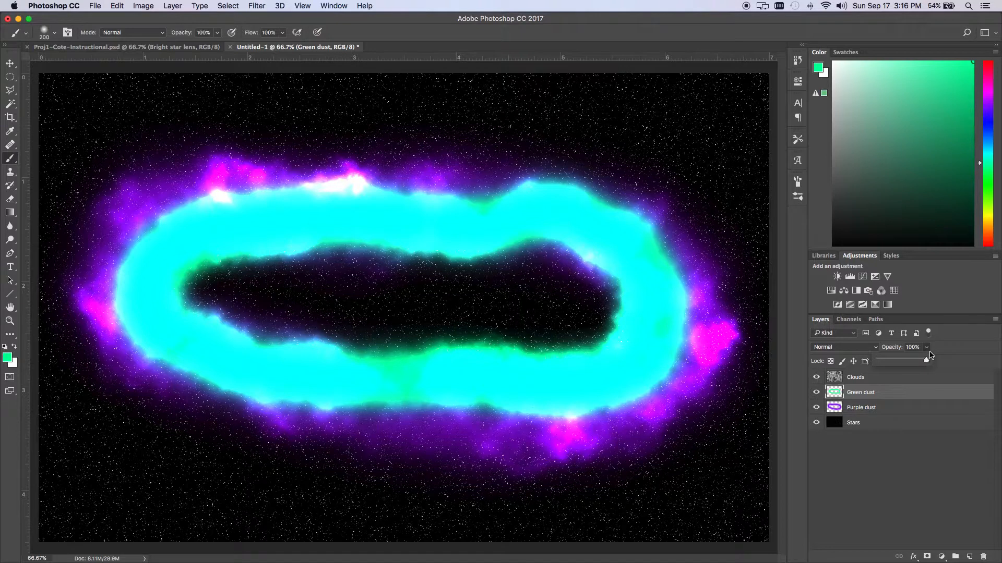
{"action": "left_click_drag", "start_coordinate": [928, 361], "coordinate": [897, 364]}
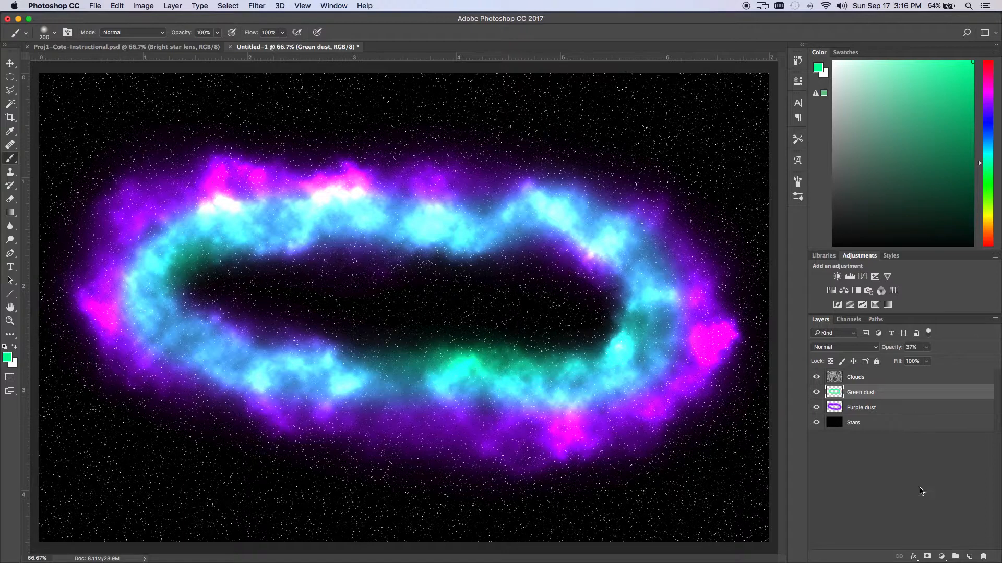
Step: Add a new layer above Green dust and name it Pink dust
{"action": "left_click", "coordinate": [970, 557]}
{"action": "double_click", "coordinate": [864, 393]}
{"action": "type", "text": "Pink dust"}
{"action": "key", "text": "Return"}
Step: Set the foreground color to light pink #ff5cd7 and return to the Brush tool
{"action": "left_click", "coordinate": [13, 358]}
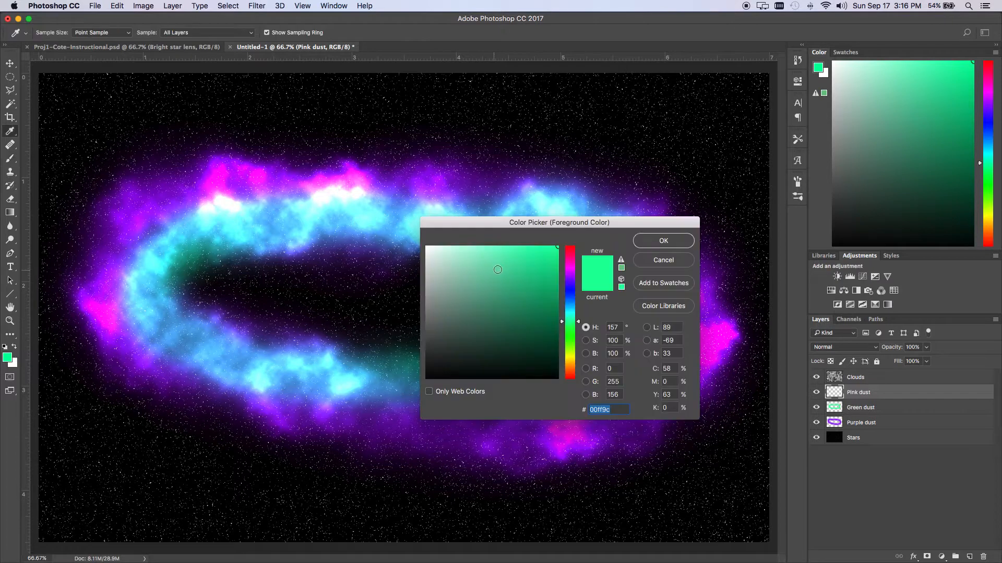
{"action": "left_click", "coordinate": [572, 263]}
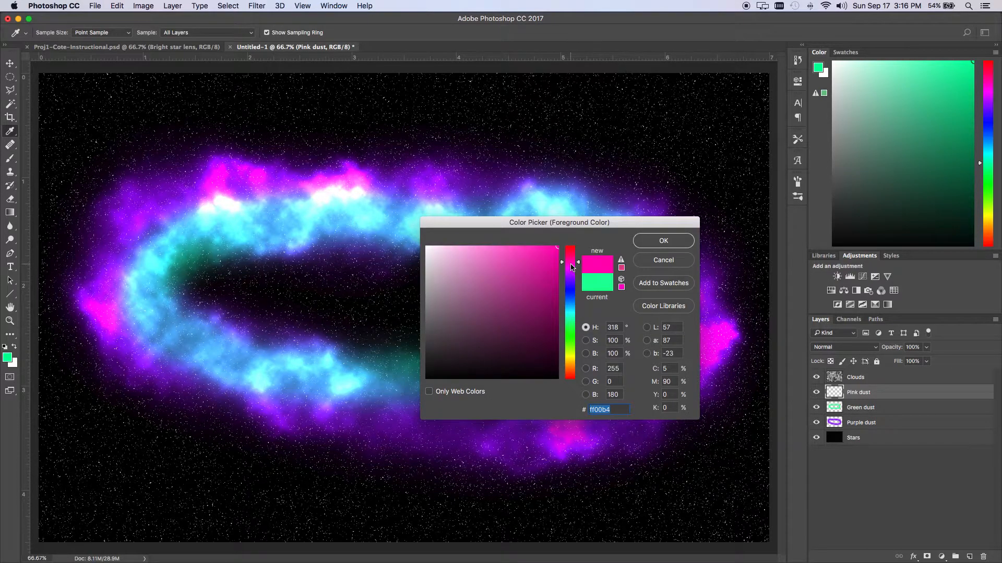
{"action": "mouse_move", "coordinate": [540, 256]}
{"action": "left_mouse_down"}
{"action": "mouse_move", "coordinate": [557, 262]}
{"action": "mouse_move", "coordinate": [511, 246]}
{"action": "left_mouse_up"}
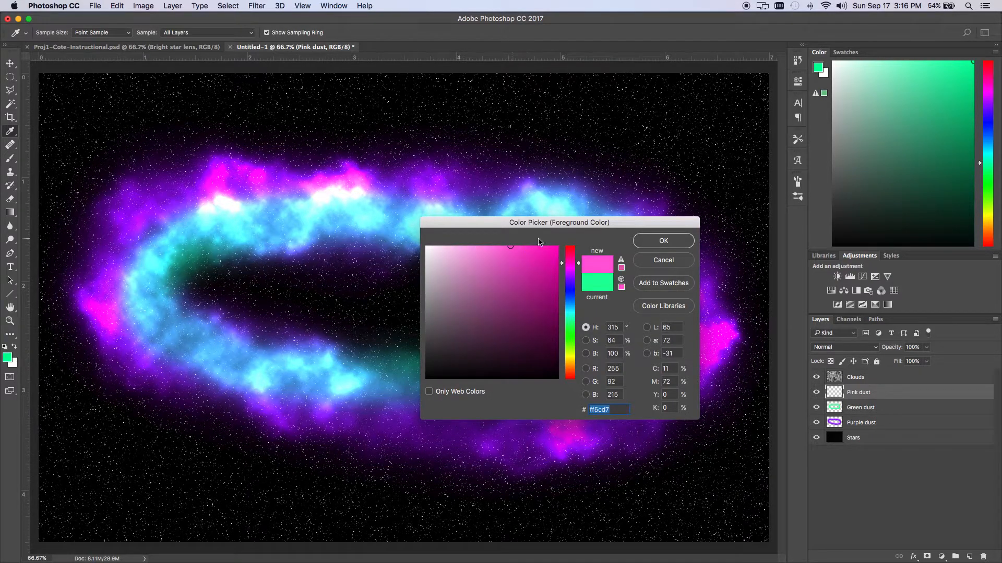
{"action": "left_click", "coordinate": [663, 241]}
{"action": "key", "text": "b"}
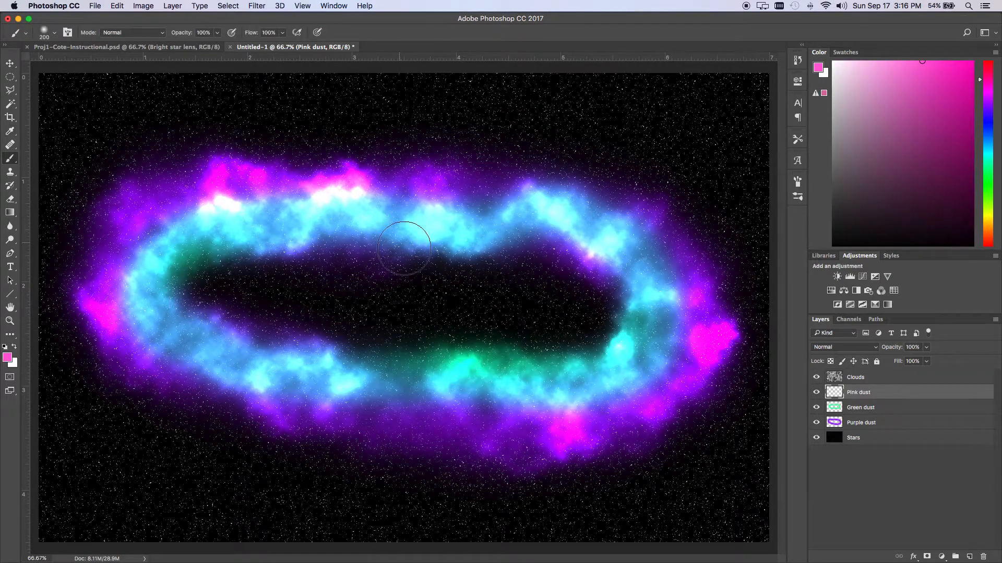
Step: Paint pink inside the green ring on the Pink dust layer, leaving small dark gaps, and lower the layer's opacity to 32%
{"action": "mouse_move", "coordinate": [394, 245]}
{"action": "left_mouse_down"}
{"action": "mouse_move", "coordinate": [316, 241]}
{"action": "mouse_move", "coordinate": [232, 260]}
{"action": "mouse_move", "coordinate": [192, 297]}
{"action": "mouse_move", "coordinate": [481, 361]}
{"action": "mouse_move", "coordinate": [599, 337]}
{"action": "mouse_move", "coordinate": [589, 295]}
{"action": "mouse_move", "coordinate": [474, 277]}
{"action": "mouse_move", "coordinate": [331, 276]}
{"action": "mouse_move", "coordinate": [398, 288]}
{"action": "left_mouse_up"}
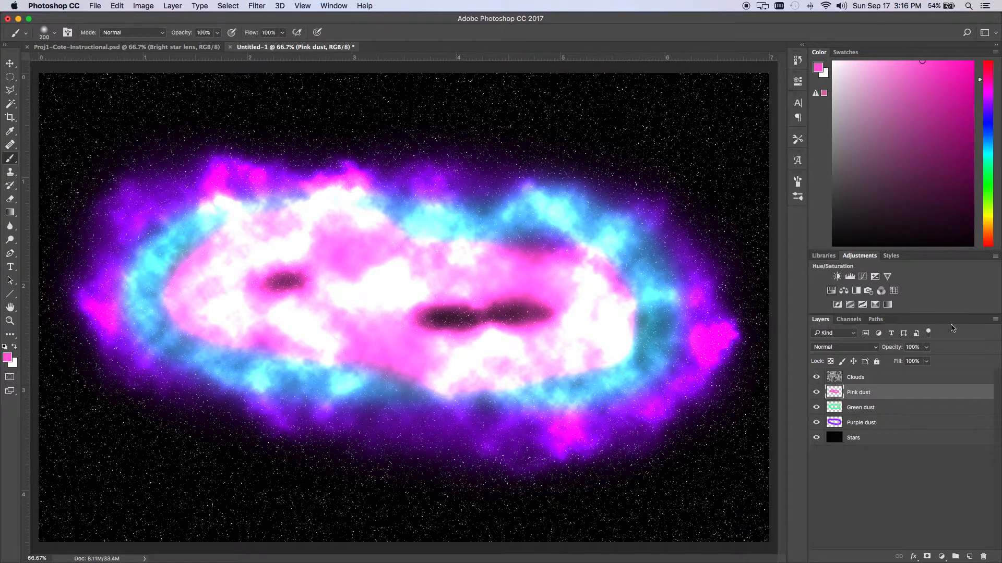
{"action": "left_click", "coordinate": [926, 348]}
{"action": "left_click_drag", "start_coordinate": [928, 360], "coordinate": [894, 368]}
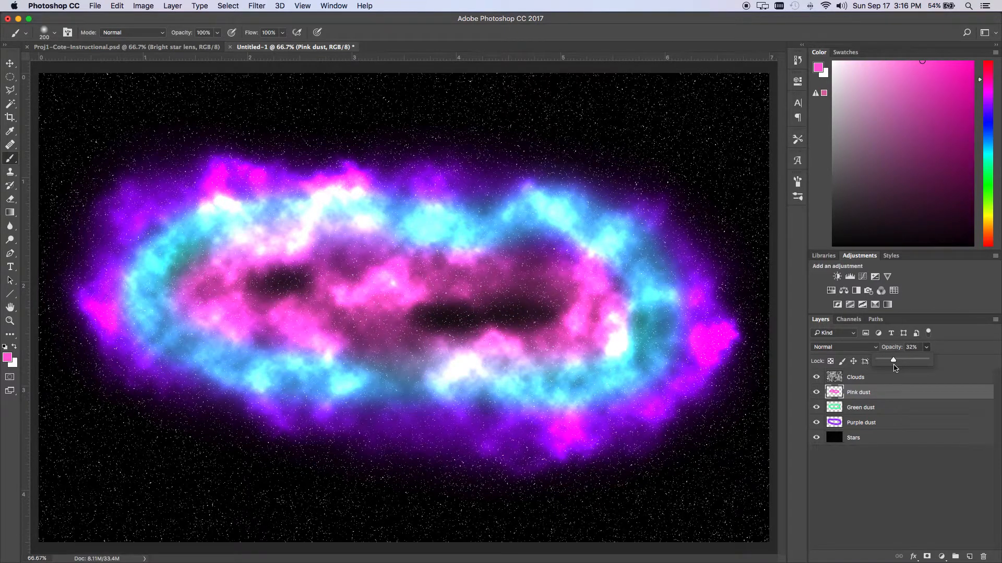
{"action": "left_click", "coordinate": [893, 402]}
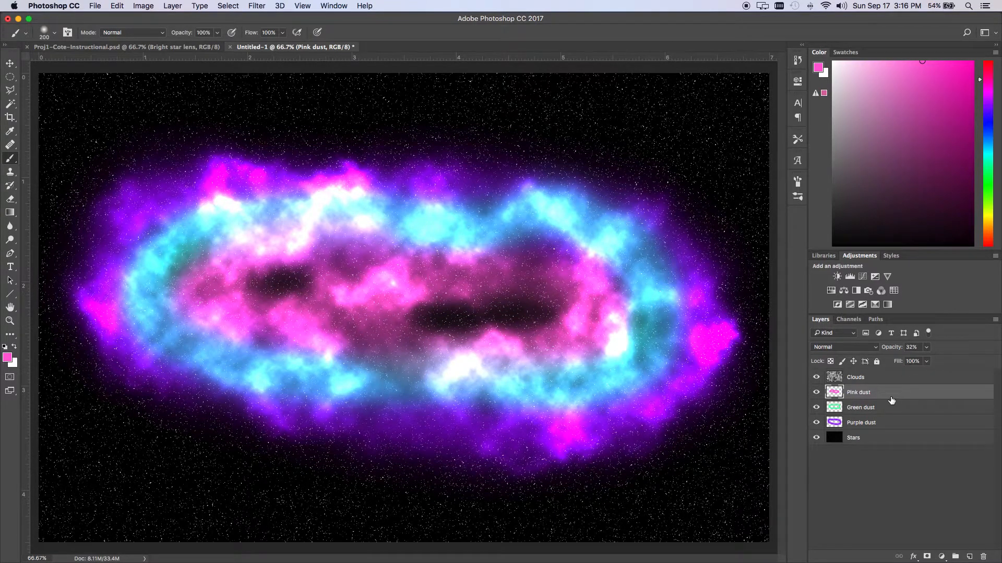
Step: Duplicate the Pink, Green and Purple dust layers and merge the copies into a single layer
{"action": "left_click", "coordinate": [875, 425], "text": "shift"}
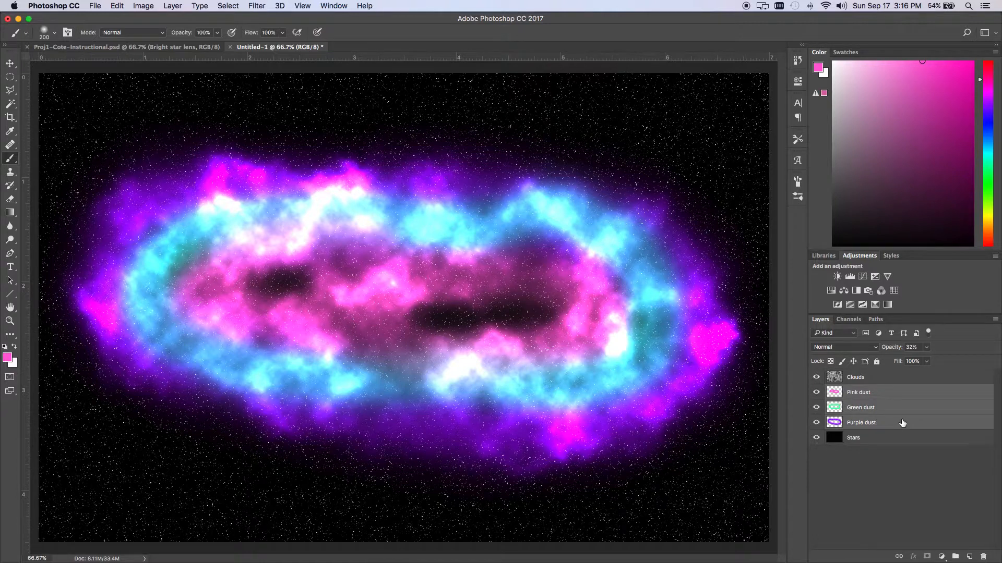
{"action": "key", "text": "super+j"}
{"action": "key", "text": "super+e"}
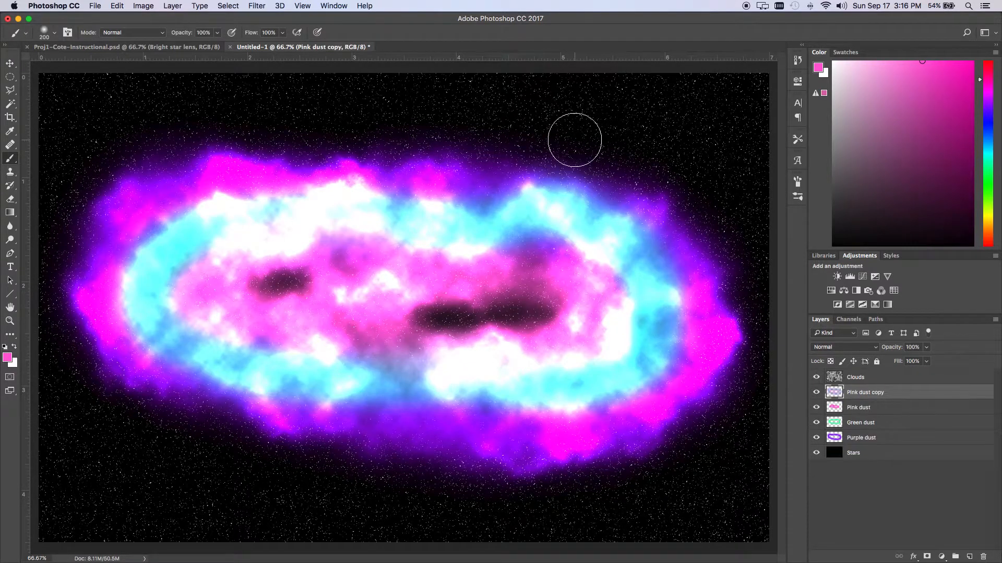
Step: Apply a Radial Blur to the merged dust copy with amount 100, Spin method and Good quality
{"action": "left_click", "coordinate": [249, 6]}
{"action": "mouse_move", "coordinate": [291, 130]}
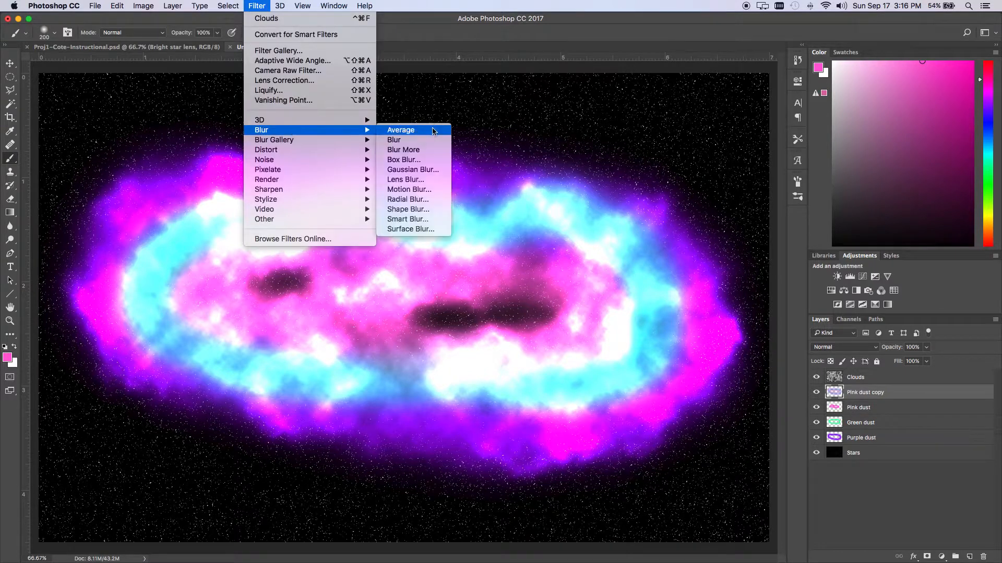
{"action": "left_click", "coordinate": [423, 200]}
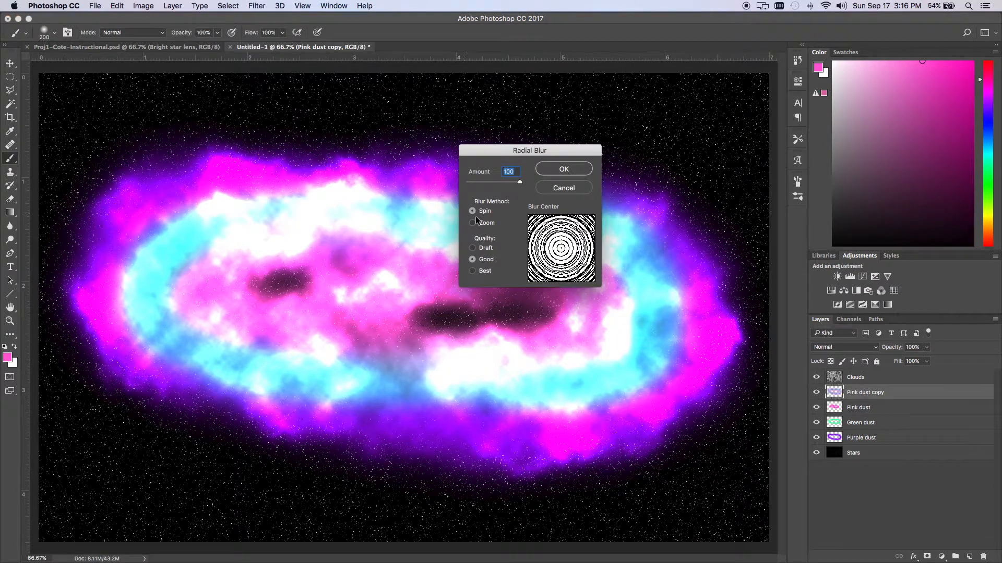
{"action": "left_click", "coordinate": [565, 170]}
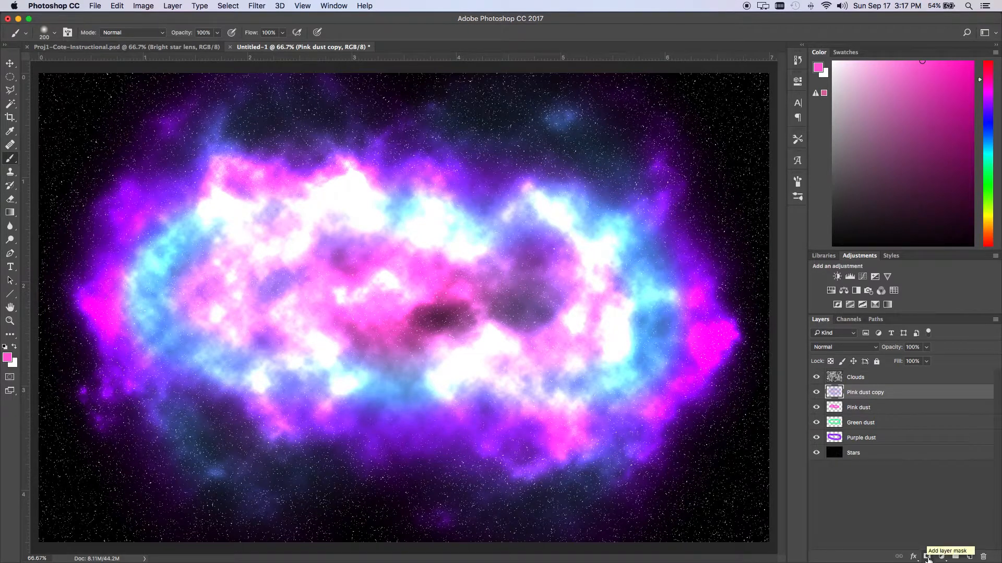
Step: Add a layer mask to the blurred dust copy and paint black over the central ring area to hide the blur there
{"action": "left_click", "coordinate": [927, 556]}
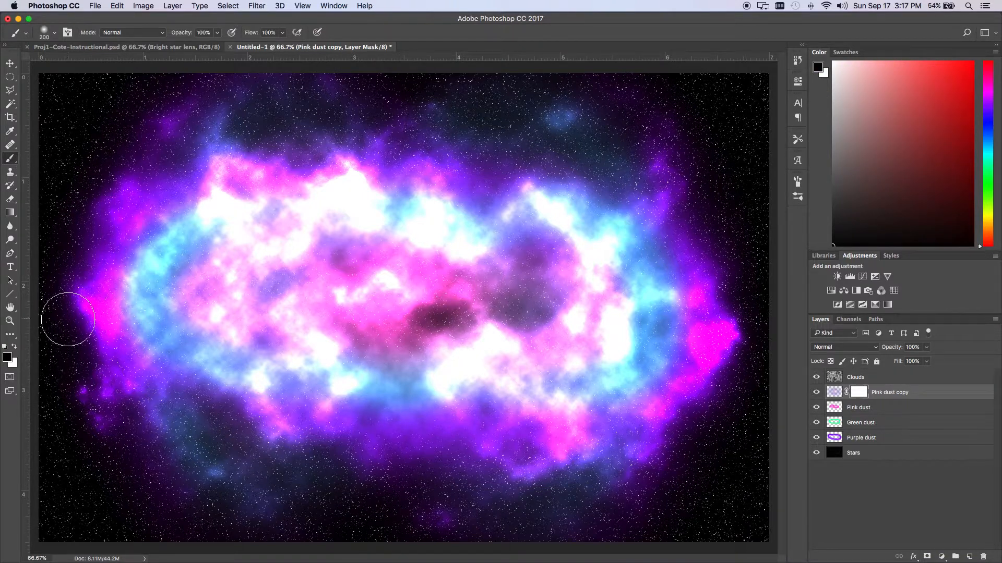
{"action": "mouse_move", "coordinate": [477, 250]}
{"action": "left_mouse_down"}
{"action": "mouse_move", "coordinate": [545, 221]}
{"action": "mouse_move", "coordinate": [416, 217]}
{"action": "mouse_move", "coordinate": [358, 194]}
{"action": "mouse_move", "coordinate": [212, 228]}
{"action": "mouse_move", "coordinate": [177, 270]}
{"action": "mouse_move", "coordinate": [280, 376]}
{"action": "mouse_move", "coordinate": [553, 362]}
{"action": "mouse_move", "coordinate": [649, 336]}
{"action": "mouse_move", "coordinate": [559, 217]}
{"action": "mouse_move", "coordinate": [425, 226]}
{"action": "mouse_move", "coordinate": [252, 275]}
{"action": "mouse_move", "coordinate": [407, 287]}
{"action": "mouse_move", "coordinate": [330, 335]}
{"action": "mouse_move", "coordinate": [527, 338]}
{"action": "mouse_move", "coordinate": [475, 250]}
{"action": "mouse_move", "coordinate": [275, 239]}
{"action": "mouse_move", "coordinate": [313, 340]}
{"action": "mouse_move", "coordinate": [296, 348]}
{"action": "mouse_move", "coordinate": [339, 369]}
{"action": "mouse_move", "coordinate": [608, 347]}
{"action": "mouse_move", "coordinate": [485, 254]}
{"action": "left_mouse_up"}
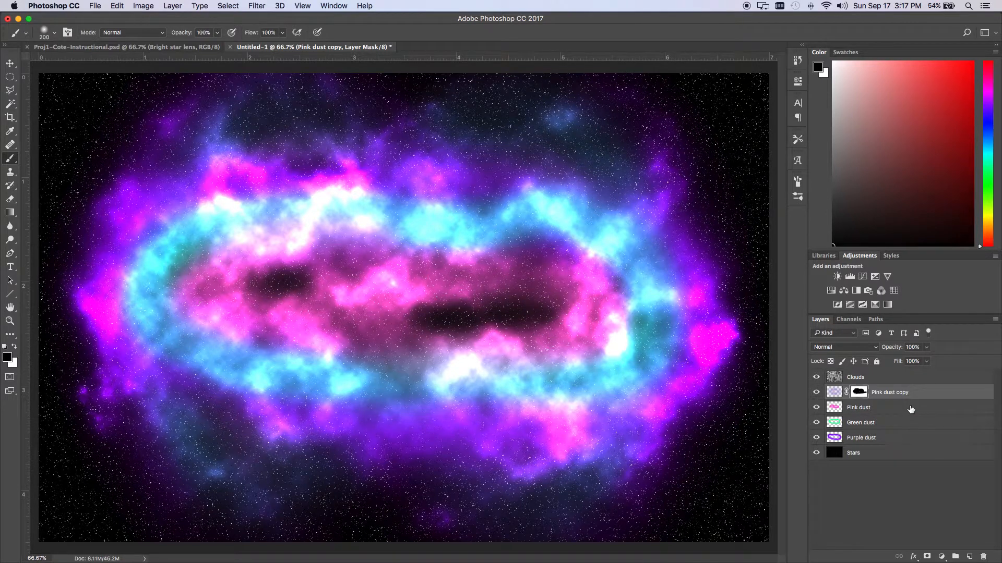
Step: Add the text "space dust" in 72 pt MJ AlGhifari and move it to the middle of the nebula
{"action": "left_click", "coordinate": [10, 267]}
{"action": "left_click", "coordinate": [241, 304]}
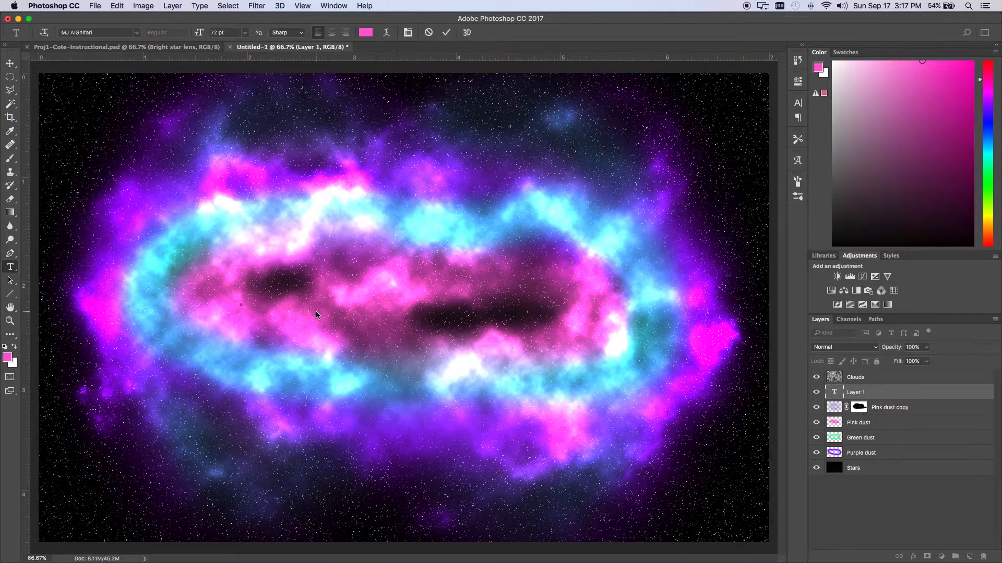
{"action": "type", "text": "space dust"}
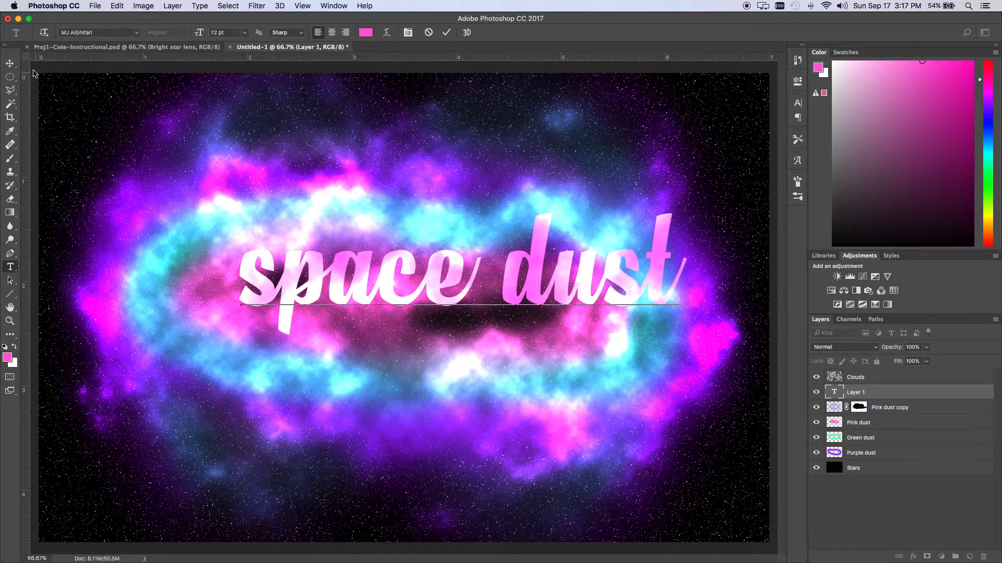
{"action": "left_click", "coordinate": [10, 64]}
{"action": "left_click_drag", "start_coordinate": [560, 279], "coordinate": [517, 306]}
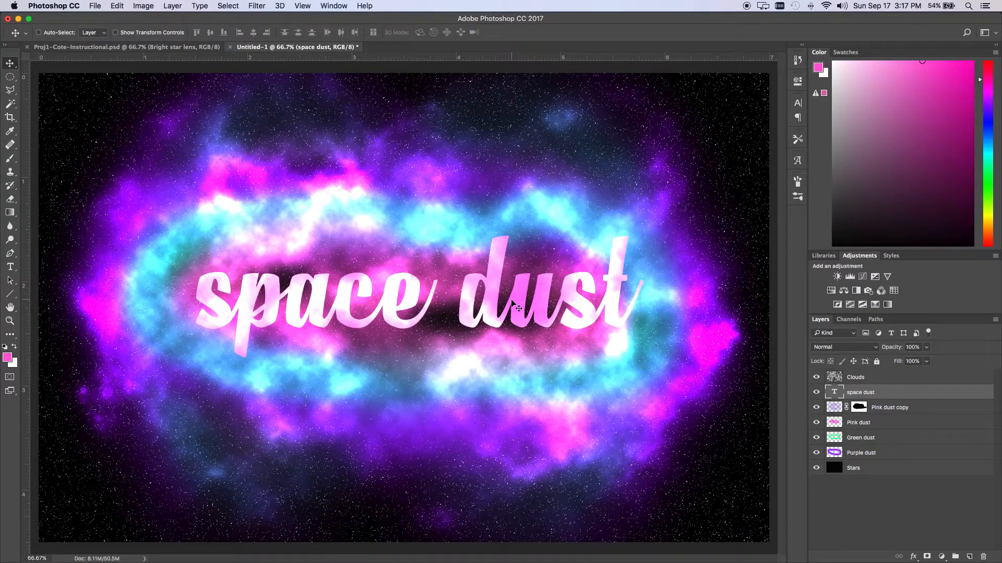
{"action": "key", "text": "super"}
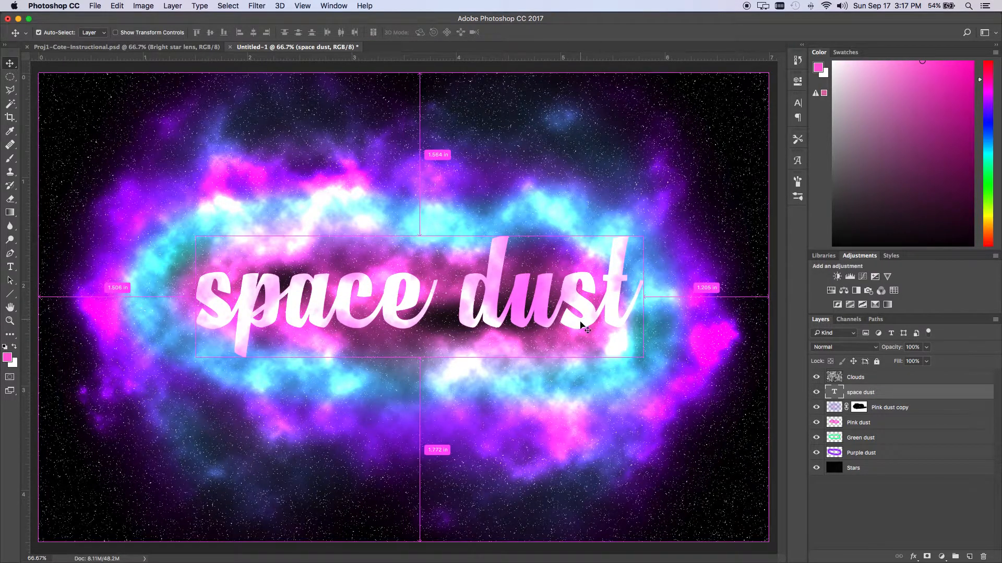
Step: Rotate the "space dust" text slightly clockwise and nudge it down within the pink area
{"action": "key", "text": "super+t"}
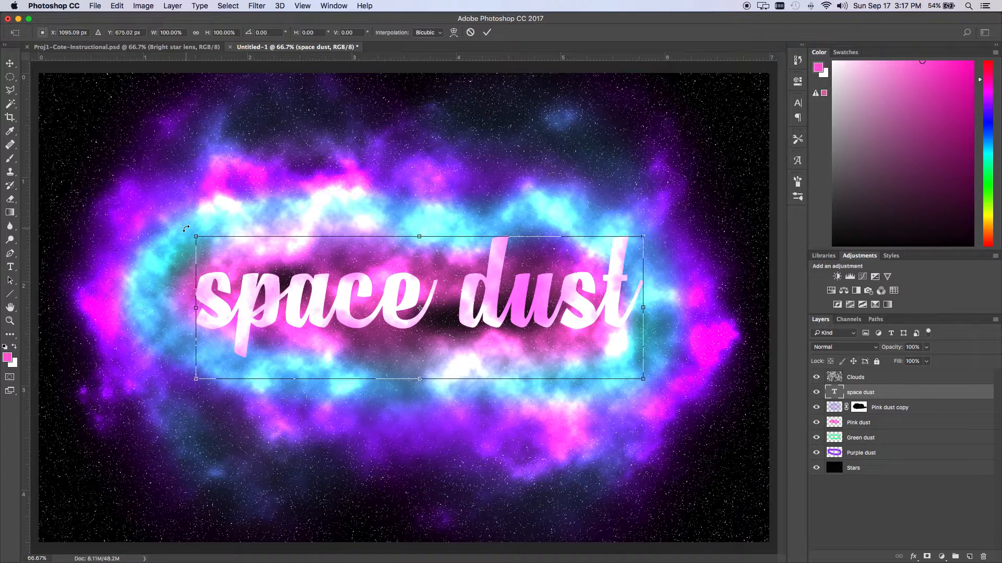
{"action": "left_click_drag", "start_coordinate": [185, 230], "coordinate": [186, 217]}
{"action": "key", "text": "Return"}
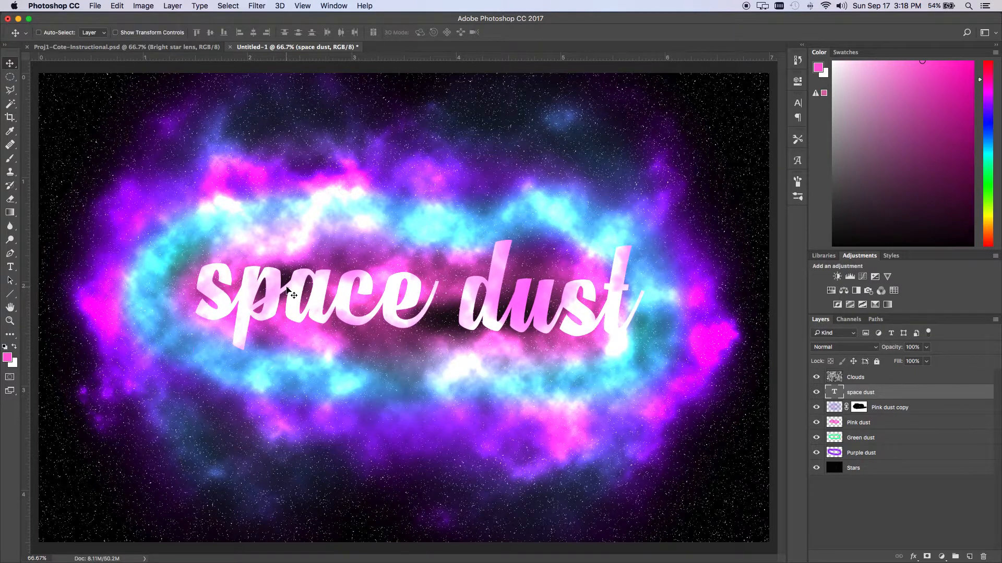
{"action": "left_click_drag", "start_coordinate": [284, 288], "coordinate": [293, 293]}
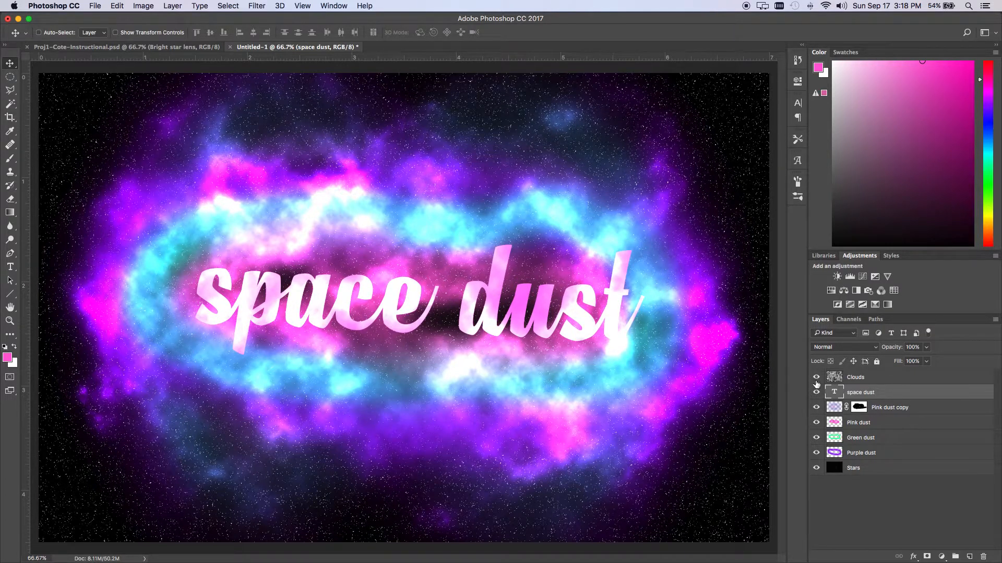
Step: Set the text layer's fill to 0% and add a black Outer Glow with Overlay blending, 63% opacity and 68 px size
{"action": "left_click_drag", "start_coordinate": [926, 361], "coordinate": [873, 395]}
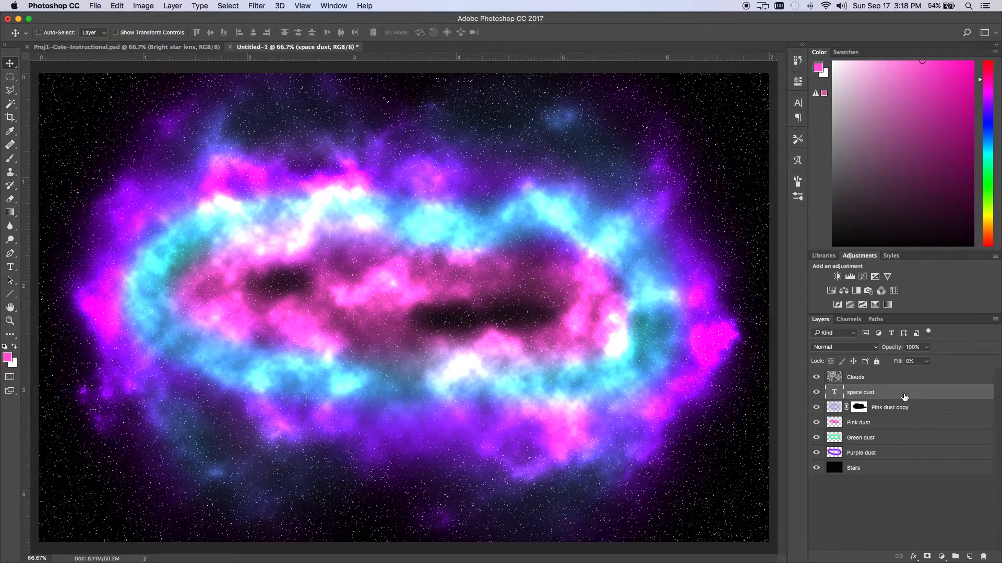
{"action": "double_click", "coordinate": [904, 398]}
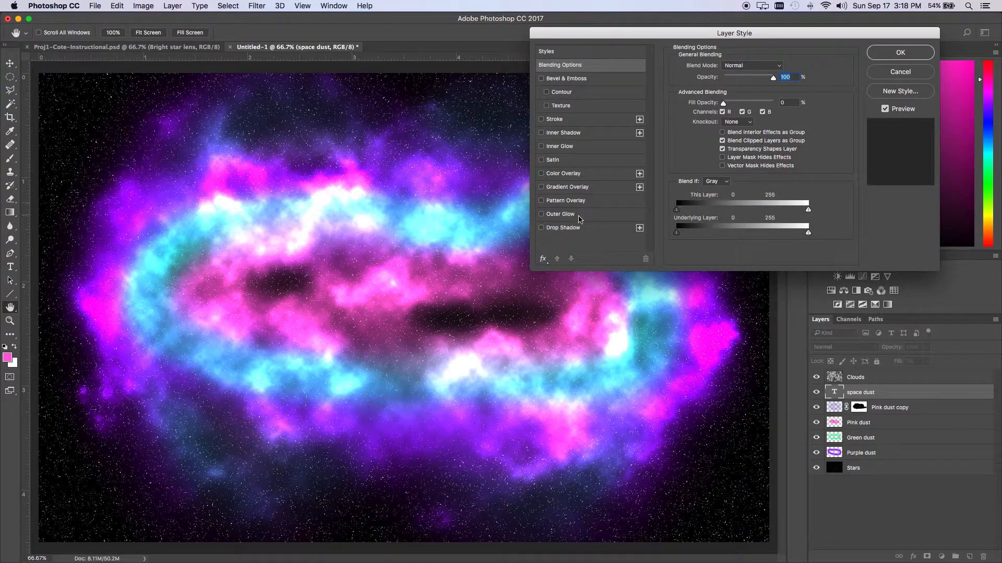
{"action": "left_click", "coordinate": [569, 215]}
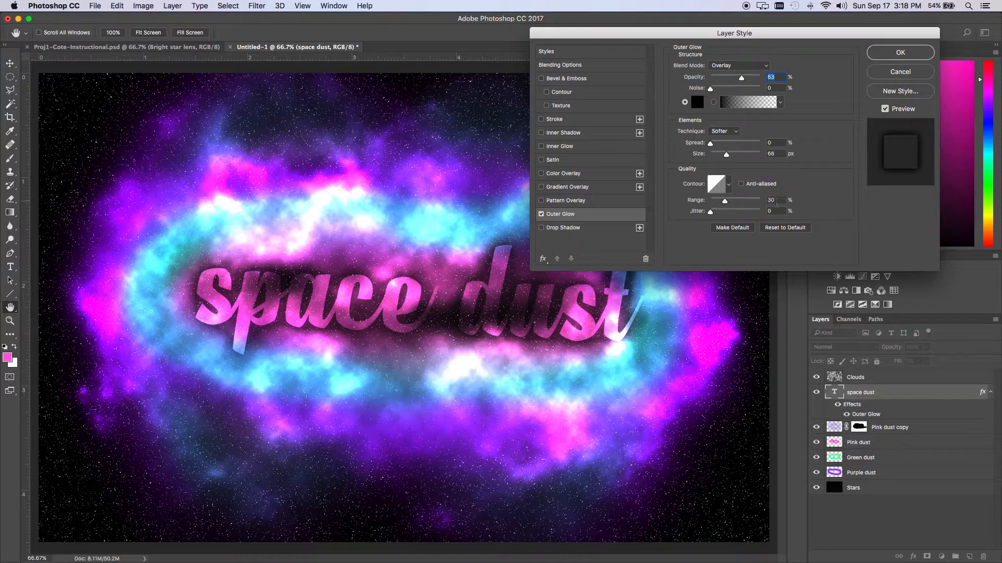
{"action": "left_click", "coordinate": [898, 53]}
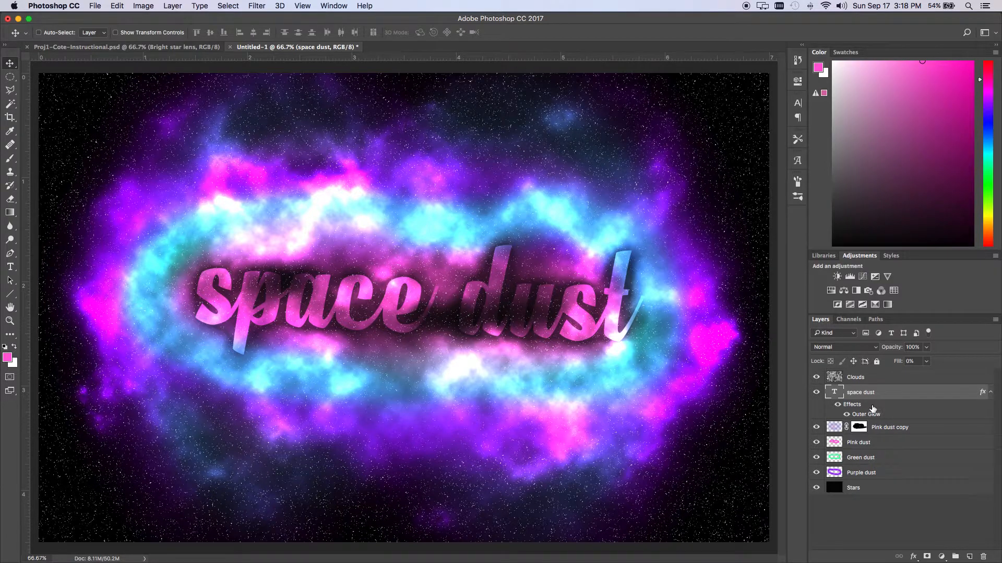
Step: Separate the text's outer glow effect into its own layer and rename that layer Text pull
{"action": "right_click", "coordinate": [899, 411]}
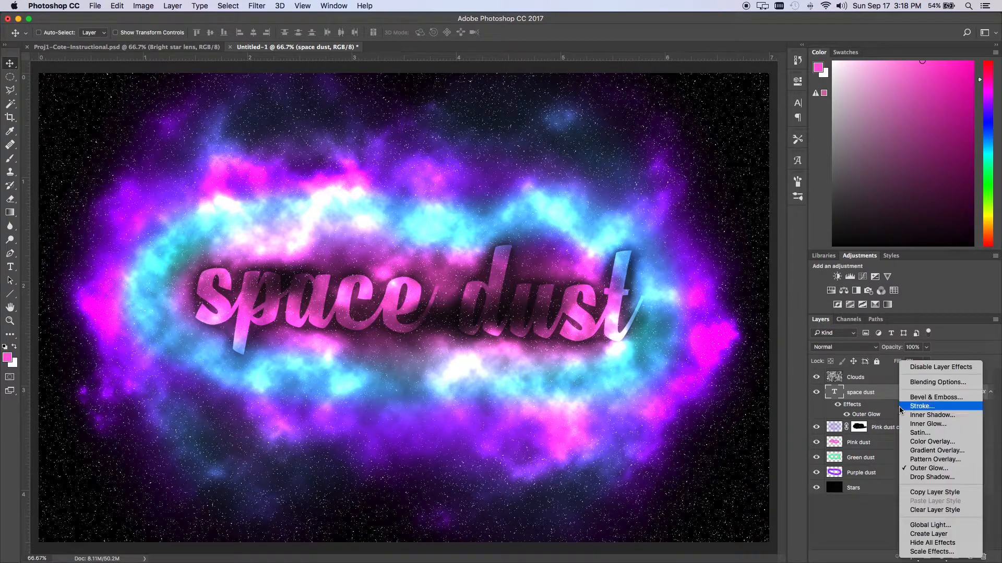
{"action": "left_click", "coordinate": [938, 535]}
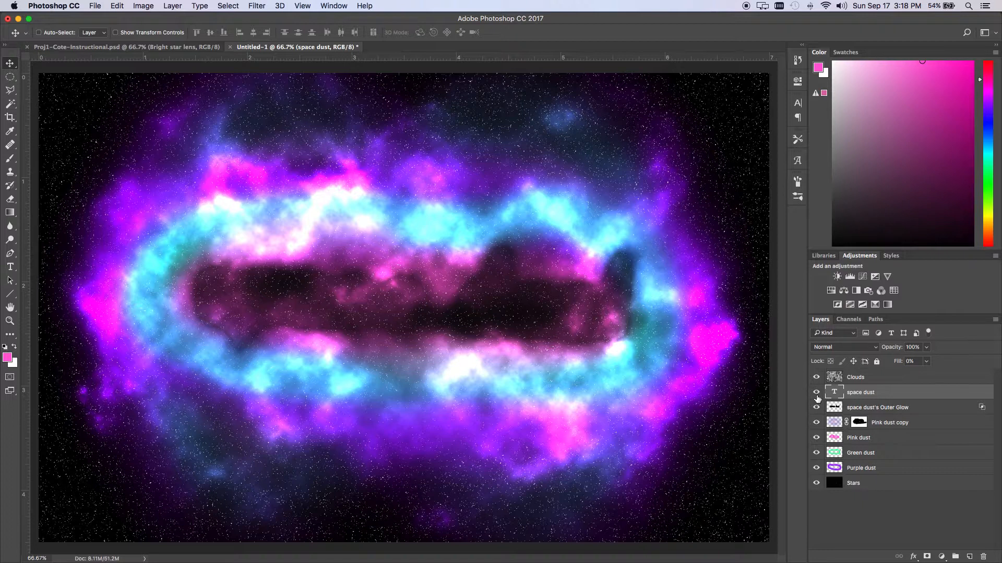
{"action": "left_click", "coordinate": [869, 413]}
{"action": "double_click", "coordinate": [898, 411]}
{"action": "type", "text": "Text"}
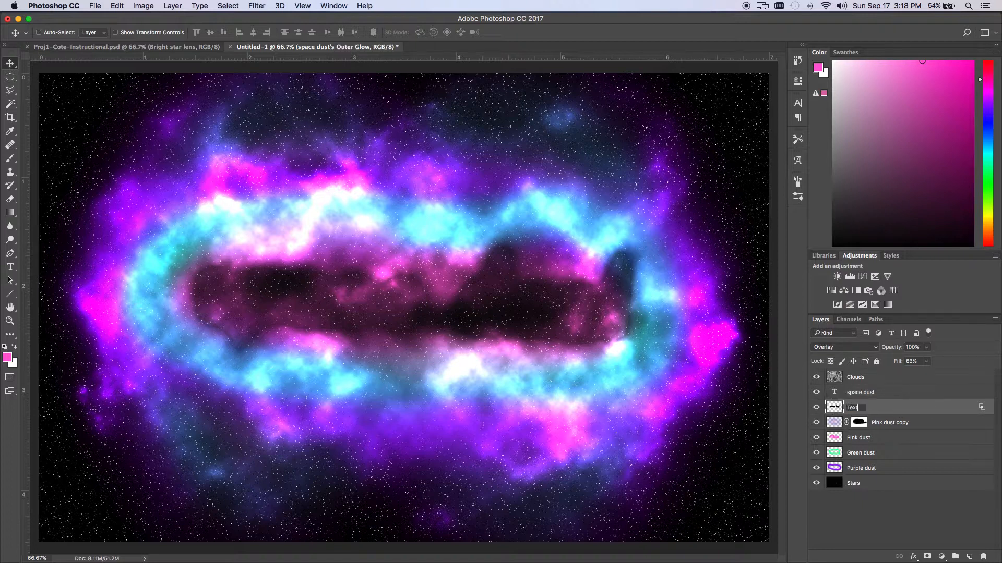
{"action": "type", "text": " pell"}
{"action": "key", "text": "Return"}
{"action": "double_click", "coordinate": [863, 408]}
{"action": "left_click", "coordinate": [864, 410]}
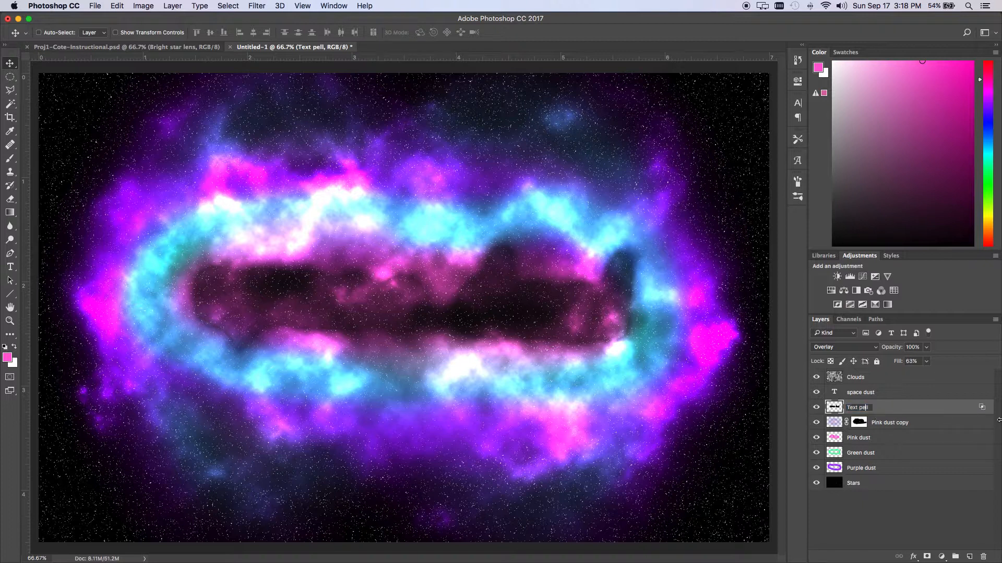
{"action": "type", "text": "u"}
{"action": "key", "text": "Left"}
{"action": "key", "text": "BackSpace"}
{"action": "left_click", "coordinate": [900, 409]}
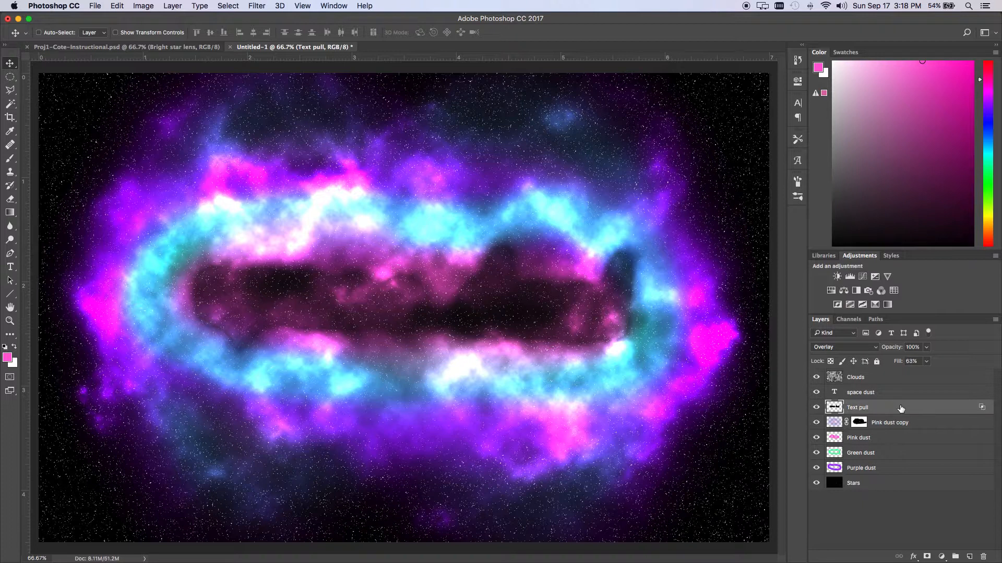
Step: Apply the Wind filter to the Text pull layer using the Wind method from the right
{"action": "left_click", "coordinate": [250, 8]}
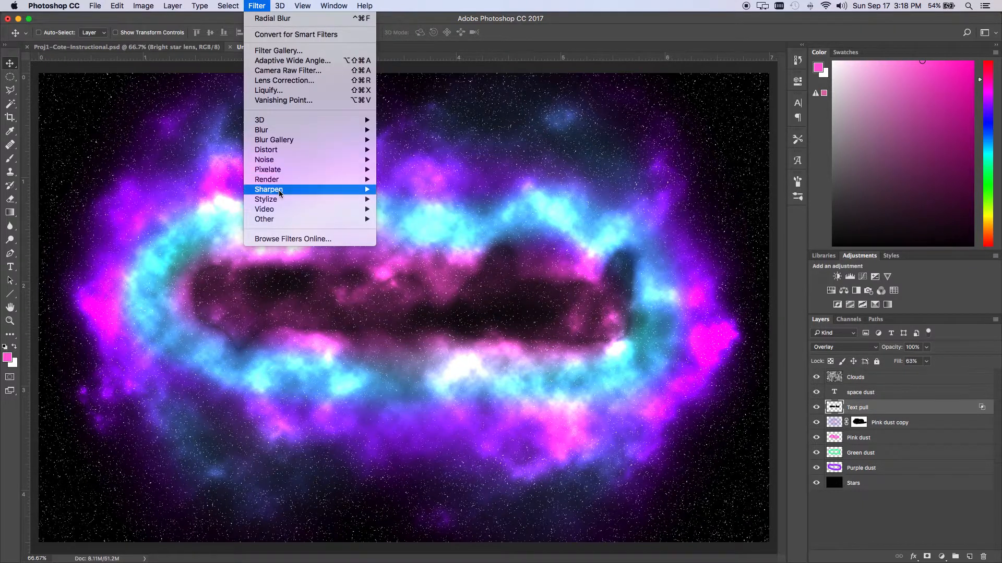
{"action": "mouse_move", "coordinate": [337, 200]}
{"action": "left_click", "coordinate": [416, 279]}
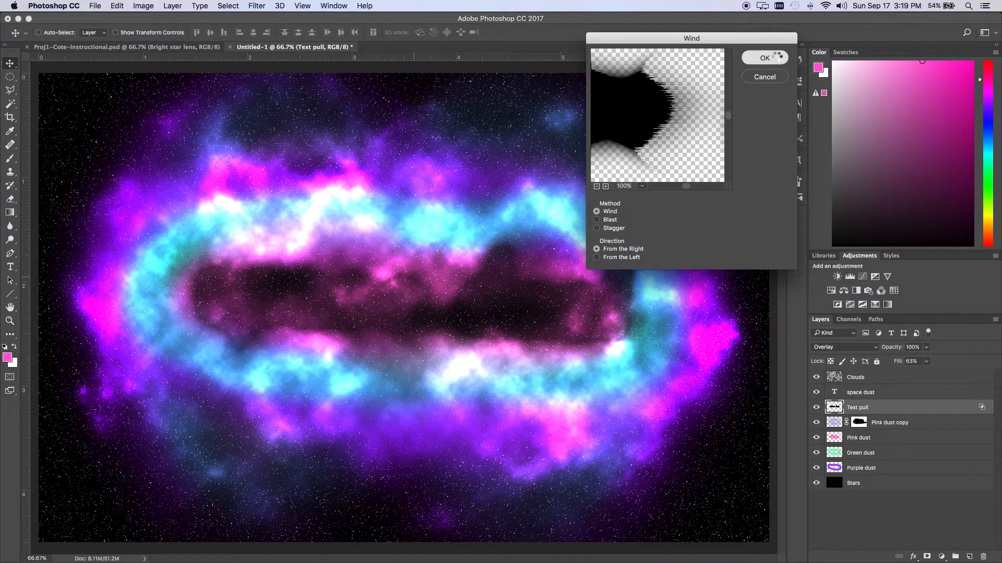
{"action": "left_click", "coordinate": [775, 57]}
Step: Distort the Text pull layer with a Ripple filter at 100% amount and Medium size
{"action": "left_click", "coordinate": [257, 6]}
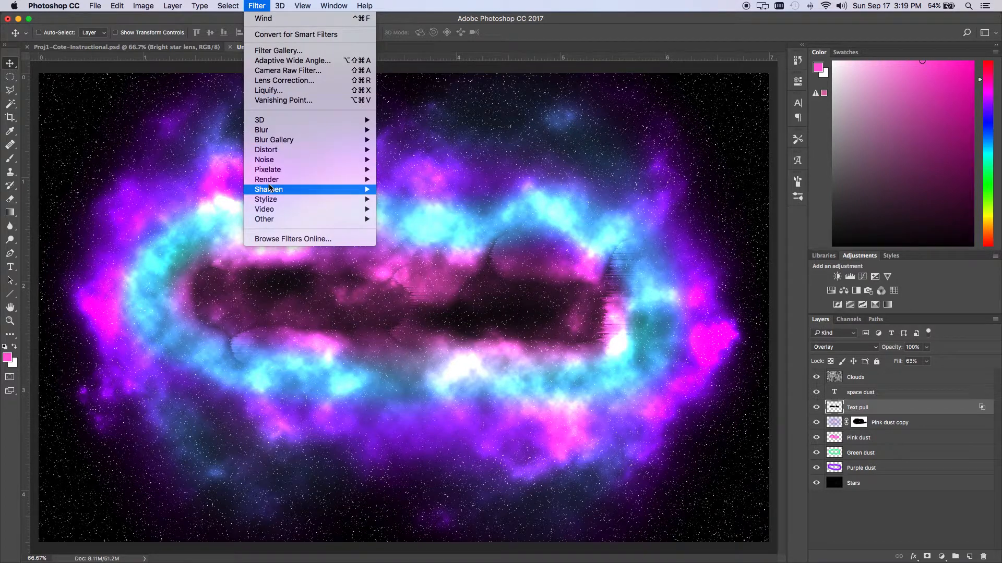
{"action": "mouse_move", "coordinate": [269, 152]}
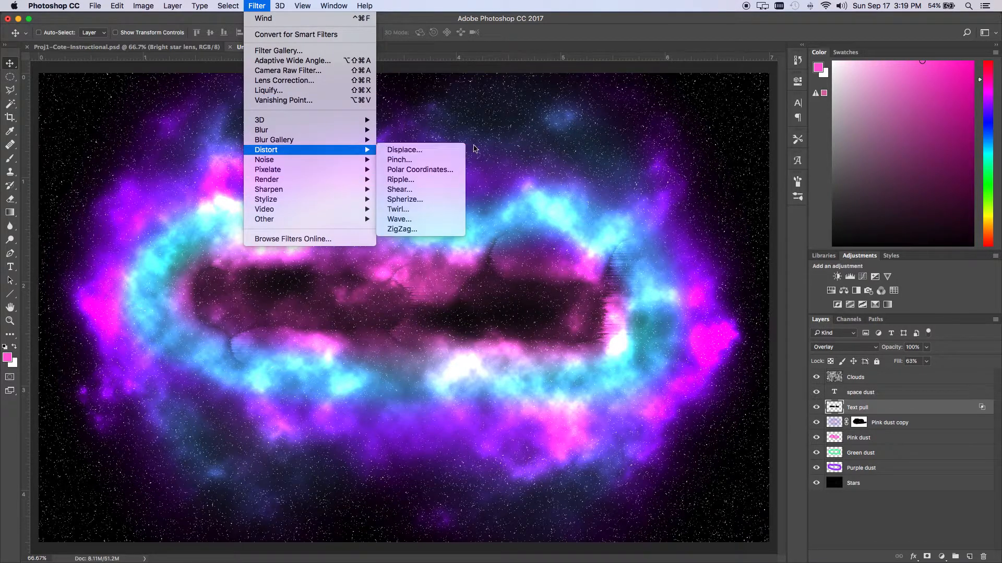
{"action": "left_click", "coordinate": [416, 180]}
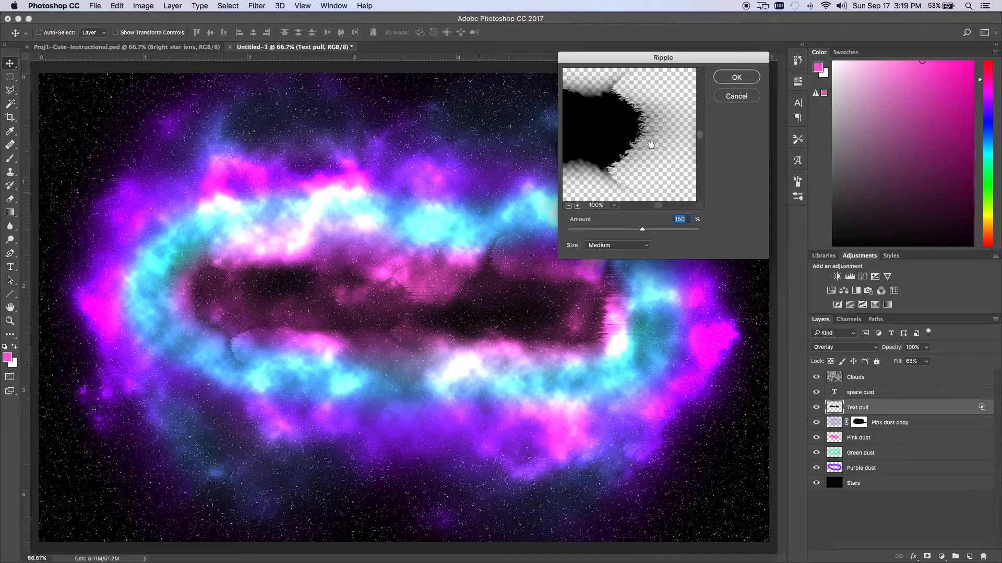
{"action": "type", "text": "100"}
{"action": "left_click", "coordinate": [726, 83]}
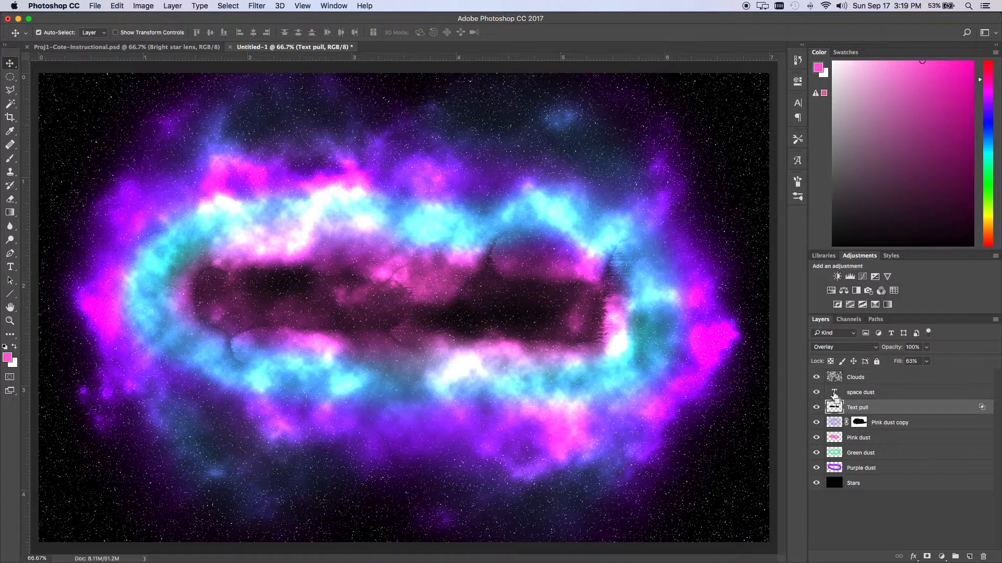
Step: Load the "space dust" letter shapes as a selection and contract it by 10 pixels
{"action": "left_click", "coordinate": [834, 393], "text": "super"}
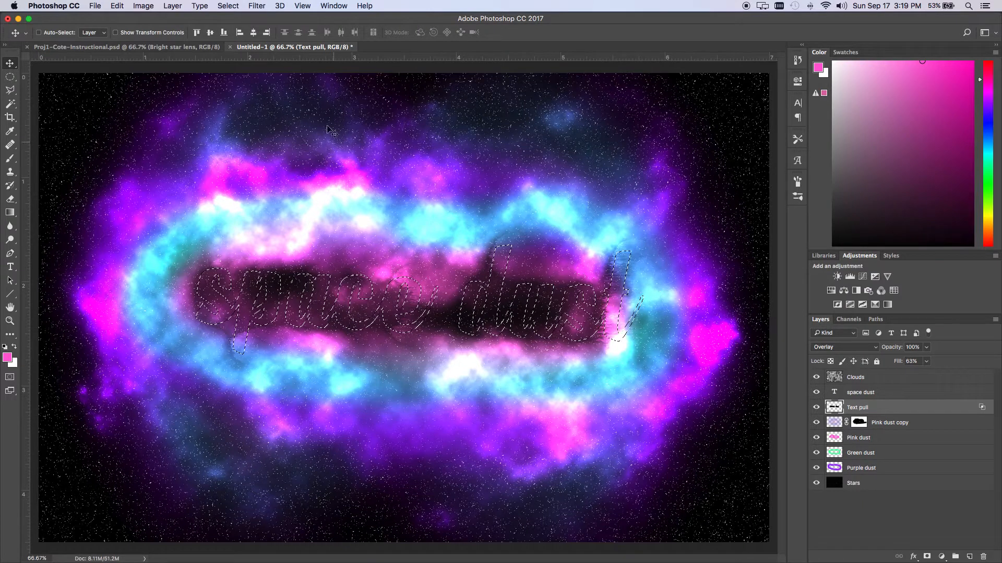
{"action": "left_click", "coordinate": [241, 6]}
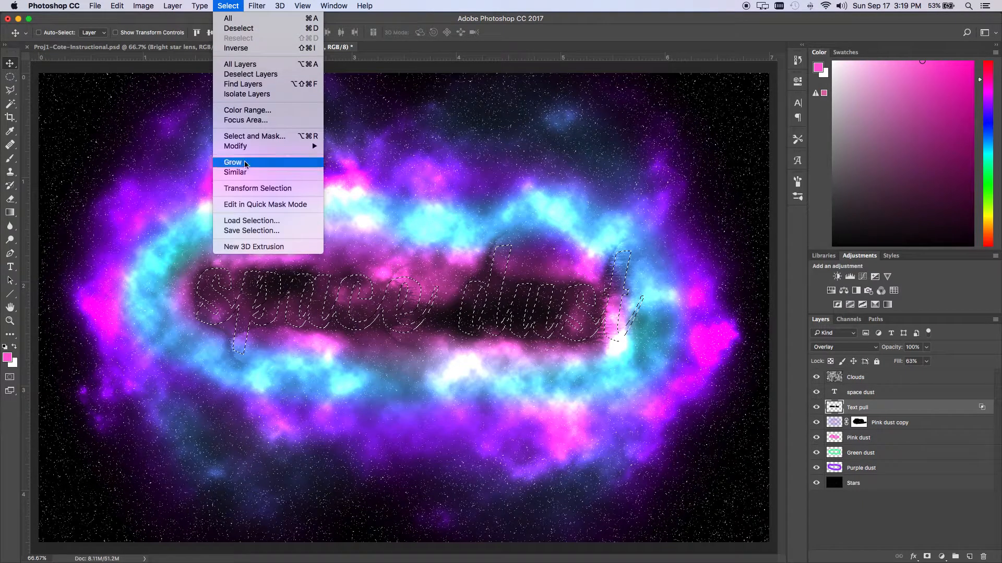
{"action": "mouse_move", "coordinate": [250, 147]}
{"action": "left_click", "coordinate": [347, 177]}
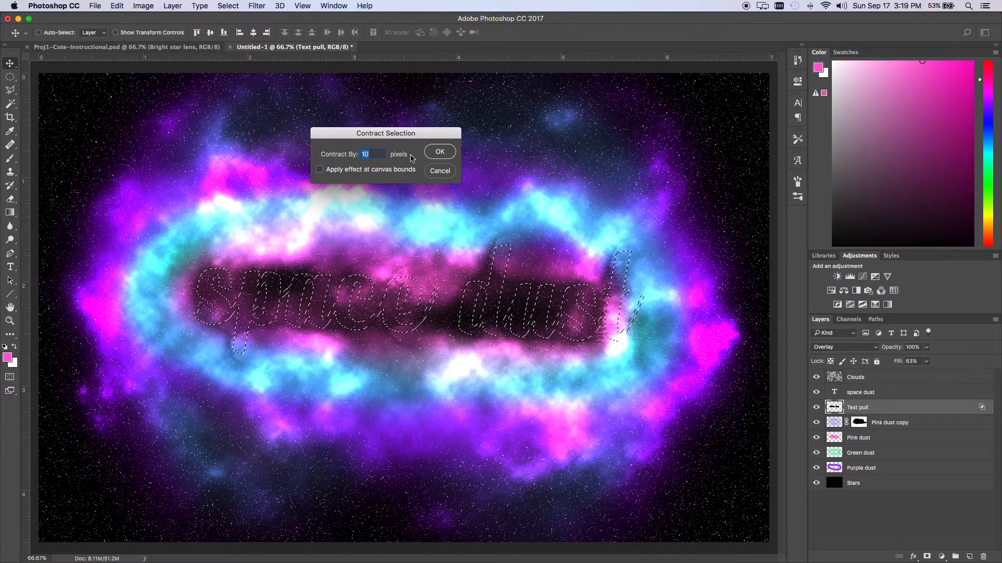
{"action": "left_click", "coordinate": [439, 151]}
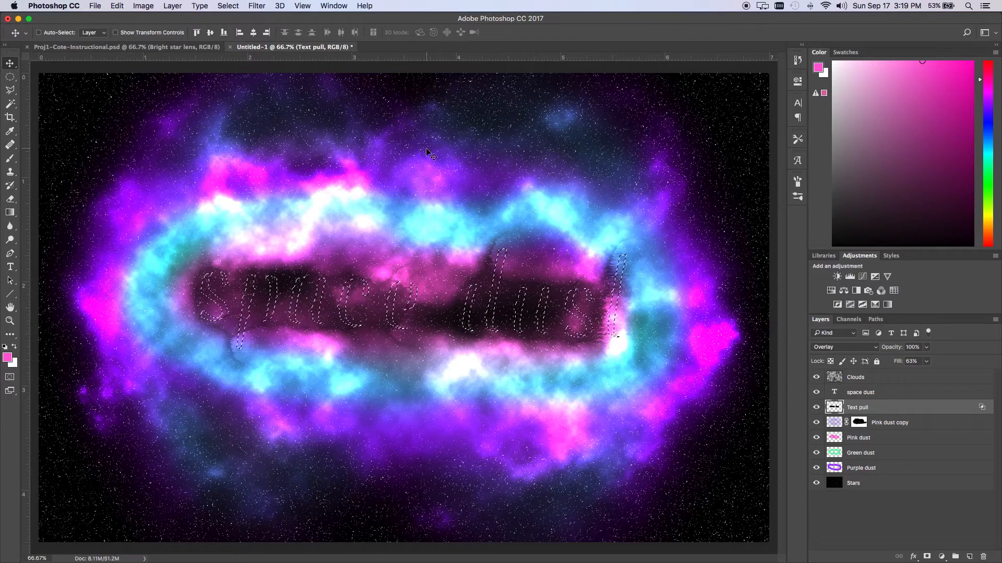
Step: Feather the letter selection by 4 pixels, clear that area from the Text pull layer and deselect
{"action": "left_click", "coordinate": [227, 5]}
{"action": "mouse_move", "coordinate": [239, 148]}
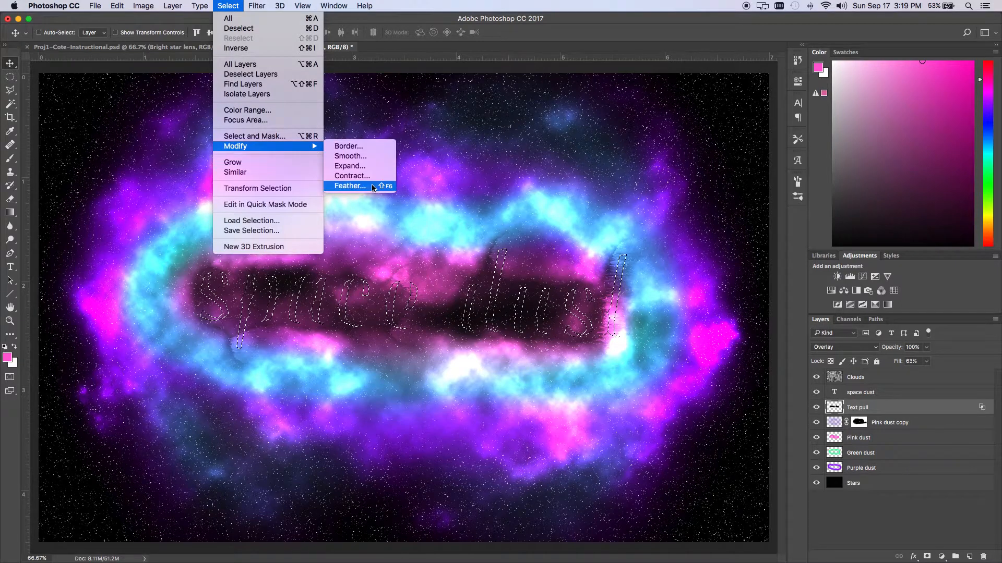
{"action": "left_click", "coordinate": [351, 186]}
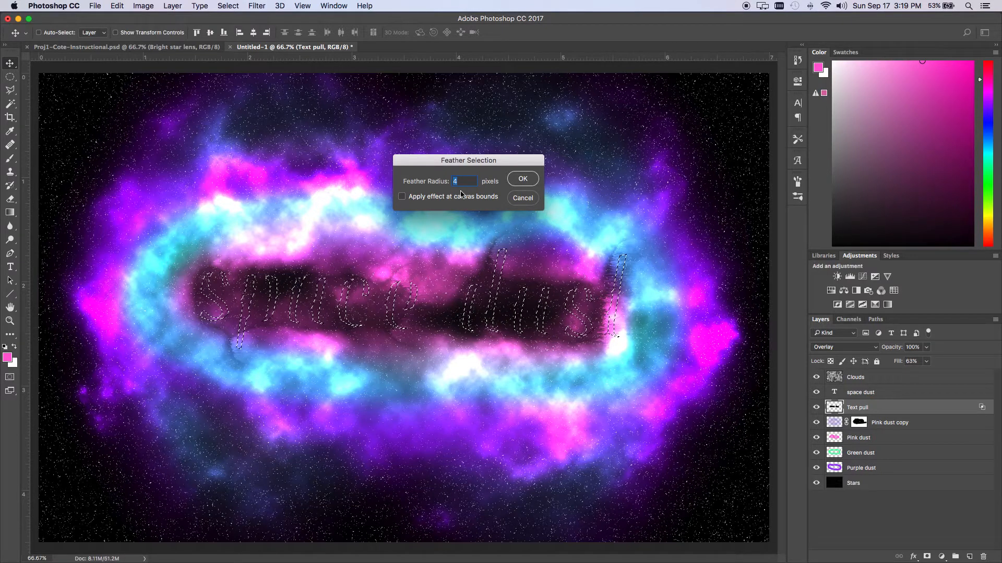
{"action": "left_click", "coordinate": [523, 179]}
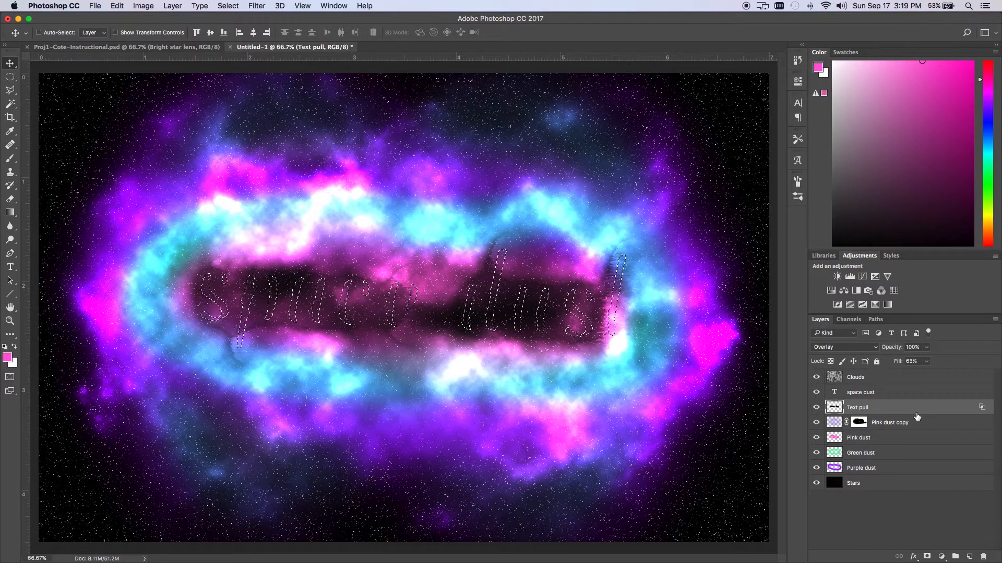
{"action": "key", "text": "alt+BackSpace"}
{"action": "key", "text": "super+d"}
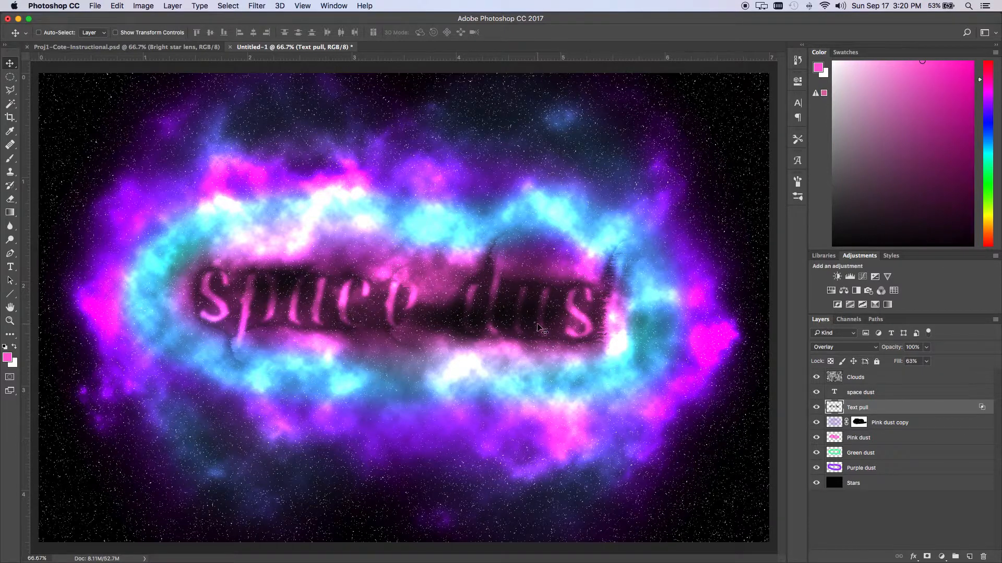
Step: Move the "space dust" text layer below Text pull, duplicate it and hide the original
{"action": "double_click", "coordinate": [861, 393]}
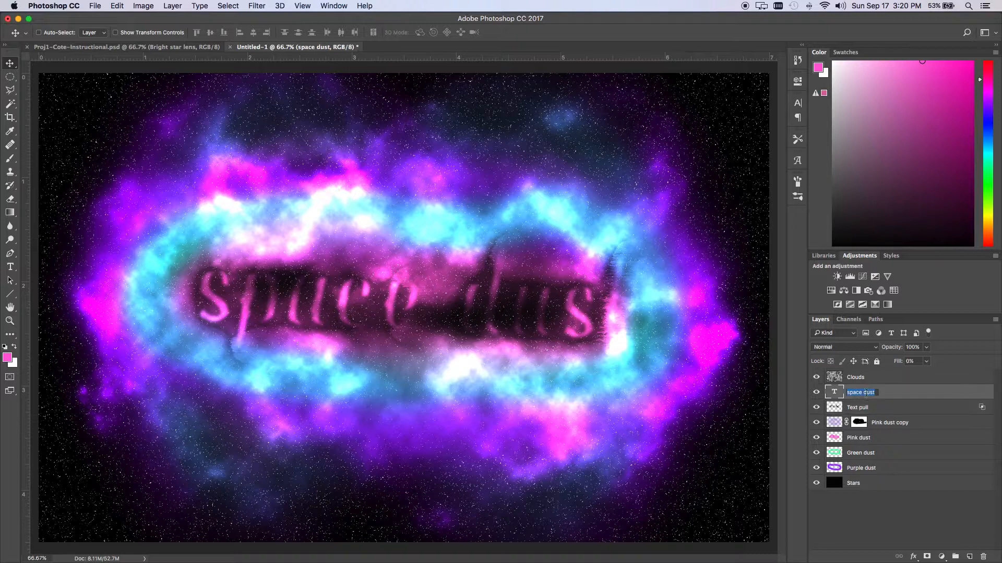
{"action": "left_click_drag", "start_coordinate": [886, 395], "coordinate": [883, 410]}
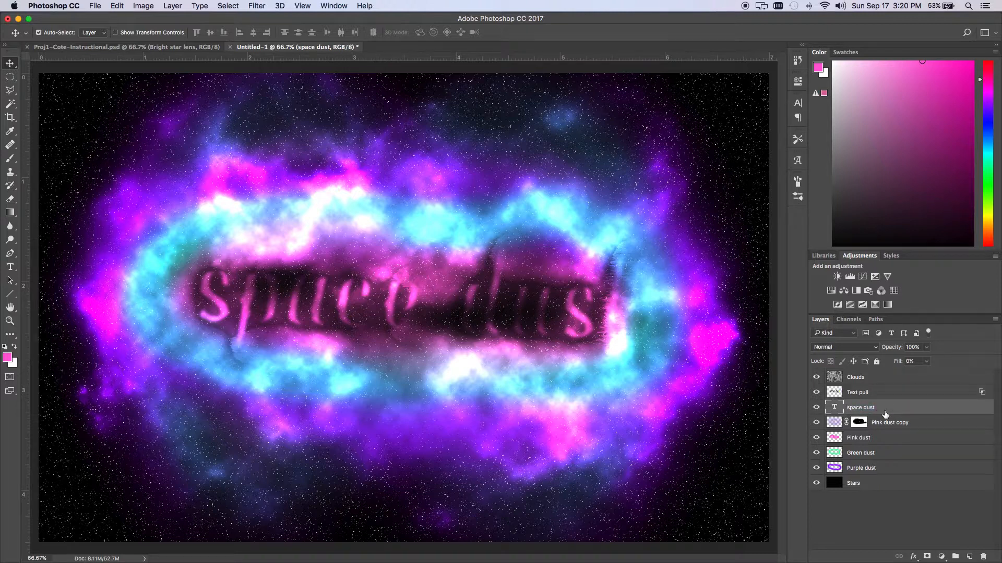
{"action": "key", "text": "super+j"}
{"action": "left_click", "coordinate": [817, 422]}
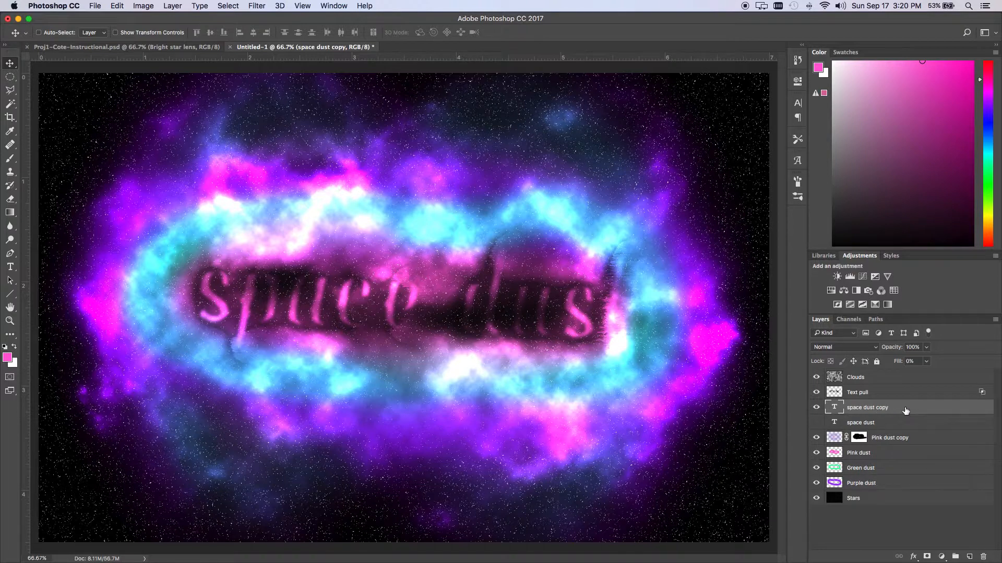
Step: Cut the letter shapes of the text copy out of the Clouds, Pink dust, Green dust and Purple dust layers, and deselect
{"action": "left_click", "coordinate": [835, 408], "text": "super"}
{"action": "left_click", "coordinate": [856, 378]}
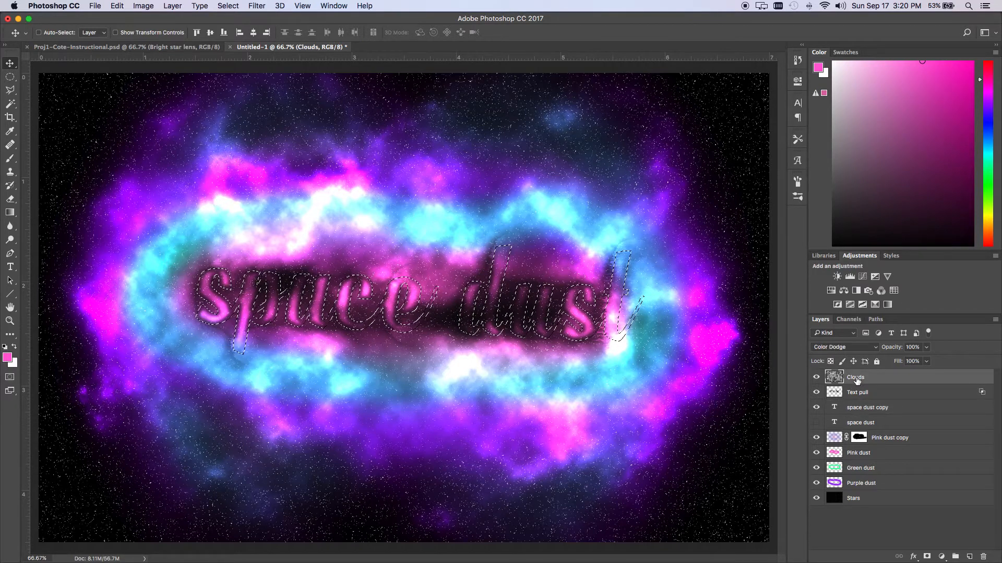
{"action": "key", "text": "Delete"}
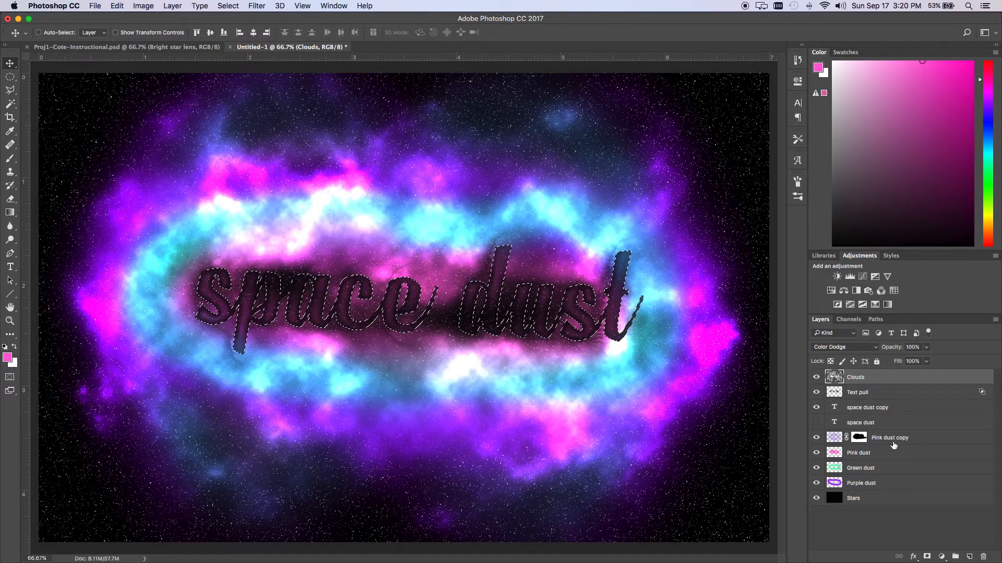
{"action": "left_click", "coordinate": [855, 453]}
{"action": "key", "text": "Delete"}
{"action": "left_click", "coordinate": [870, 467]}
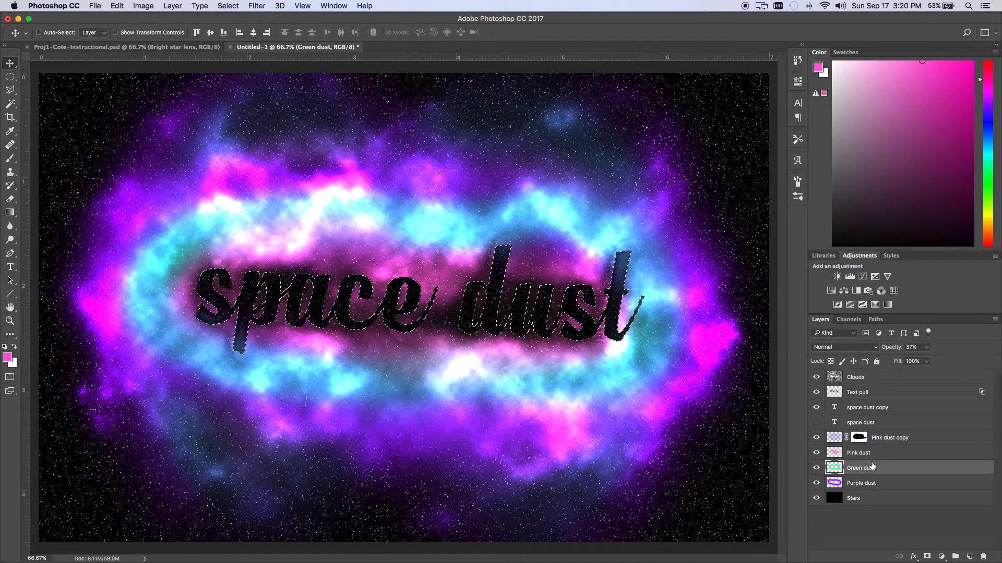
{"action": "key", "text": "Delete"}
{"action": "left_click", "coordinate": [867, 483]}
{"action": "key", "text": "Delete"}
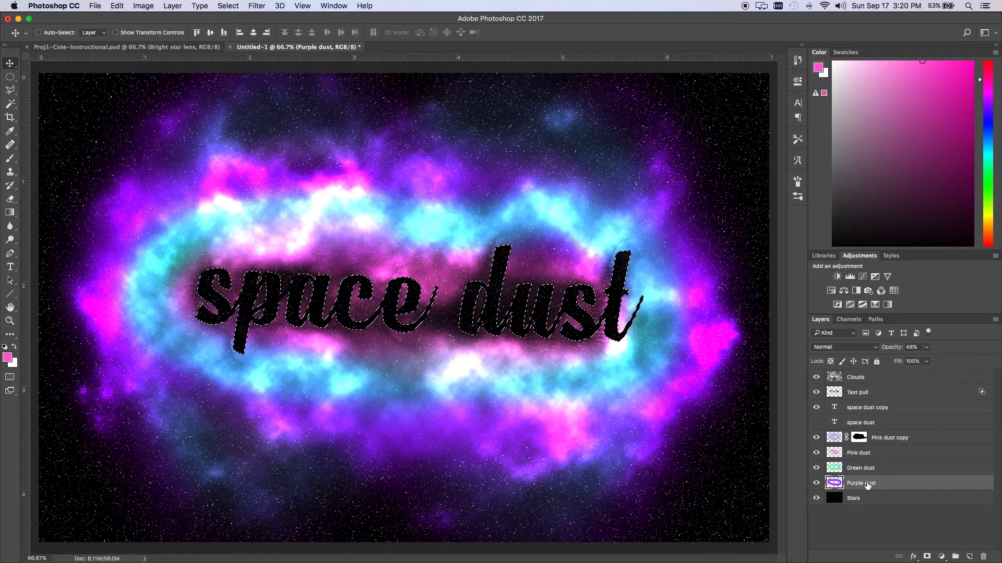
{"action": "key", "text": "cmd+d"}
Step: Rename the duplicated text layer Warp 01 and rasterize it
{"action": "left_click", "coordinate": [864, 408]}
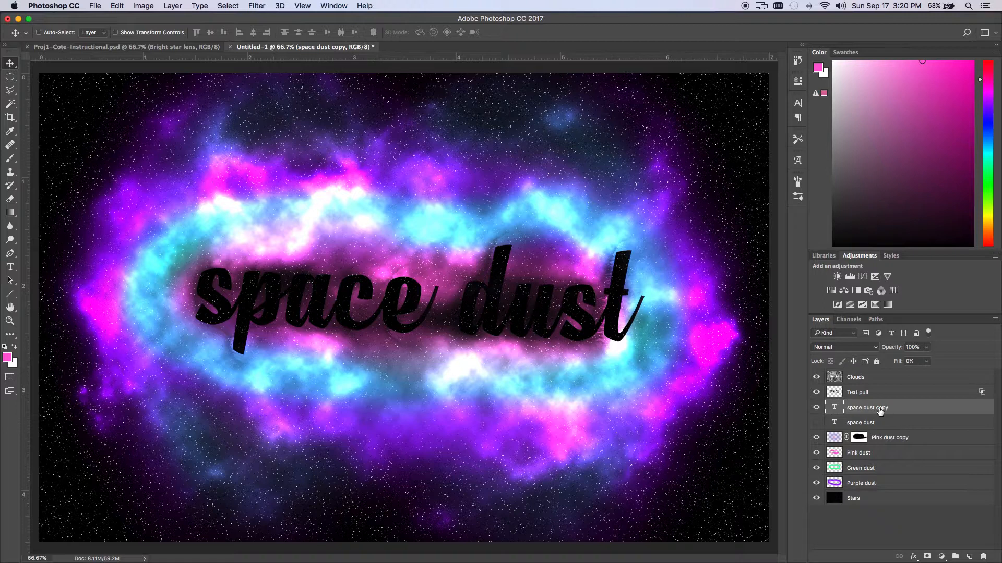
{"action": "type", "text": "Warp 01"}
{"action": "key", "text": "Return"}
{"action": "right_click", "coordinate": [877, 413]}
{"action": "left_click", "coordinate": [775, 248]}
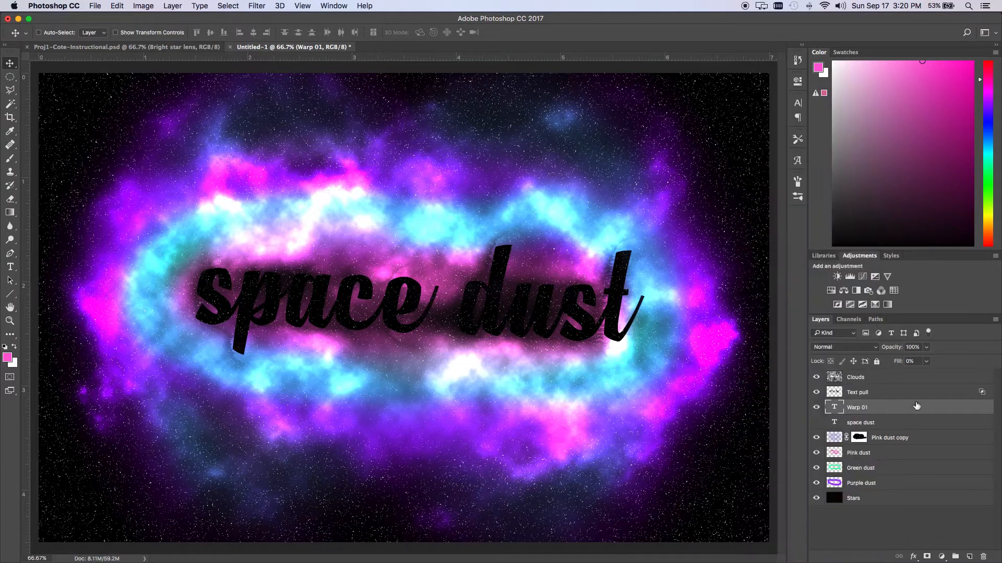
{"action": "right_click", "coordinate": [896, 407]}
{"action": "left_click", "coordinate": [796, 241]}
Step: Add a Bevel & Emboss effect to Warp 01 with Outer Bevel style, 1000% depth, Down direction and 188 px size
{"action": "double_click", "coordinate": [892, 409]}
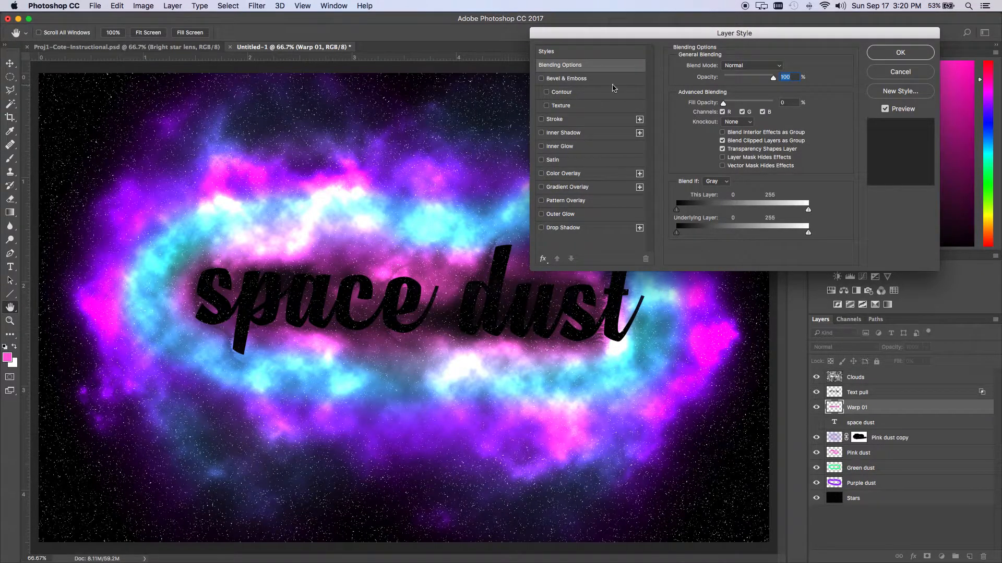
{"action": "left_click", "coordinate": [576, 82]}
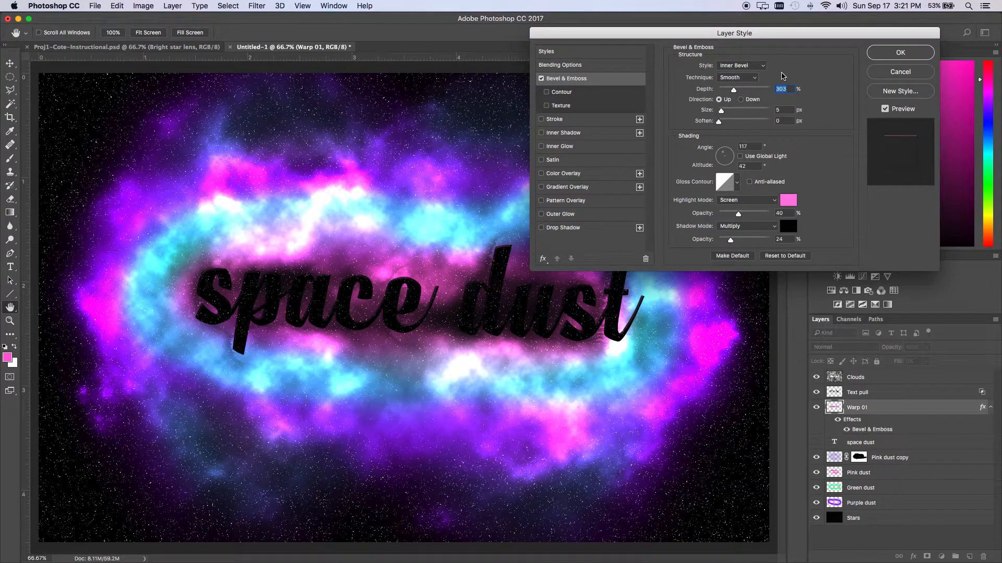
{"action": "left_click", "coordinate": [746, 66]}
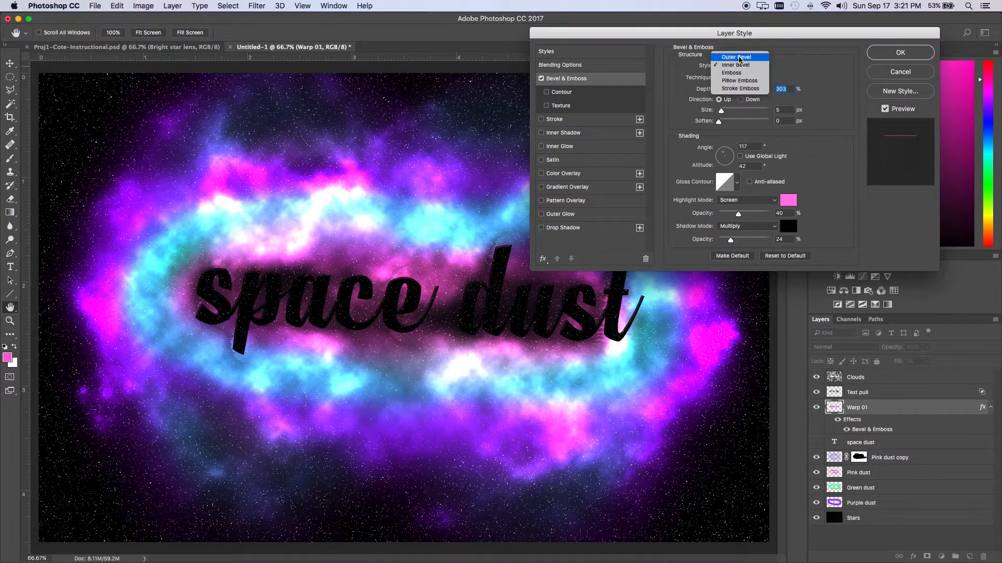
{"action": "left_click", "coordinate": [740, 60]}
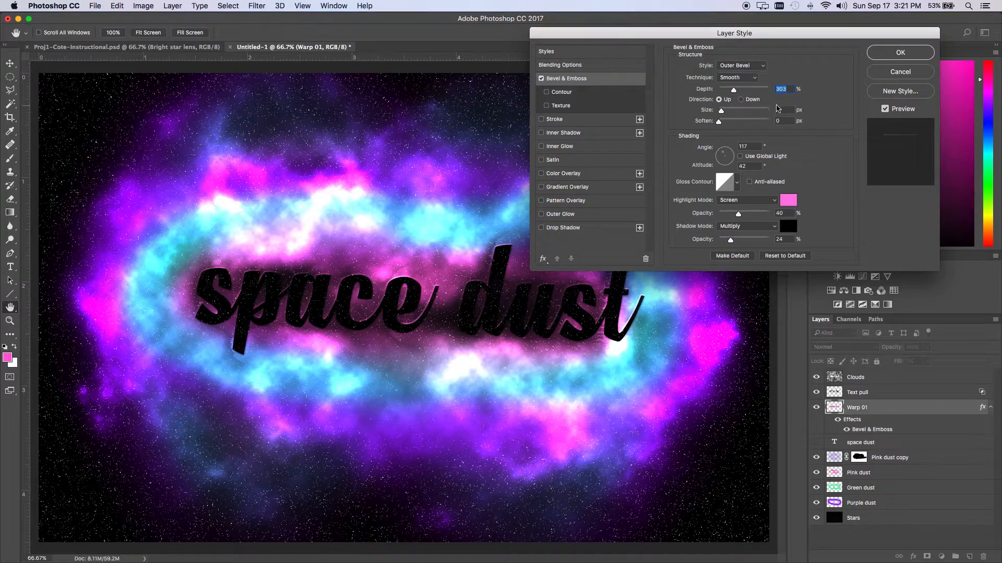
{"action": "type", "text": "1000"}
{"action": "left_click", "coordinate": [752, 103]}
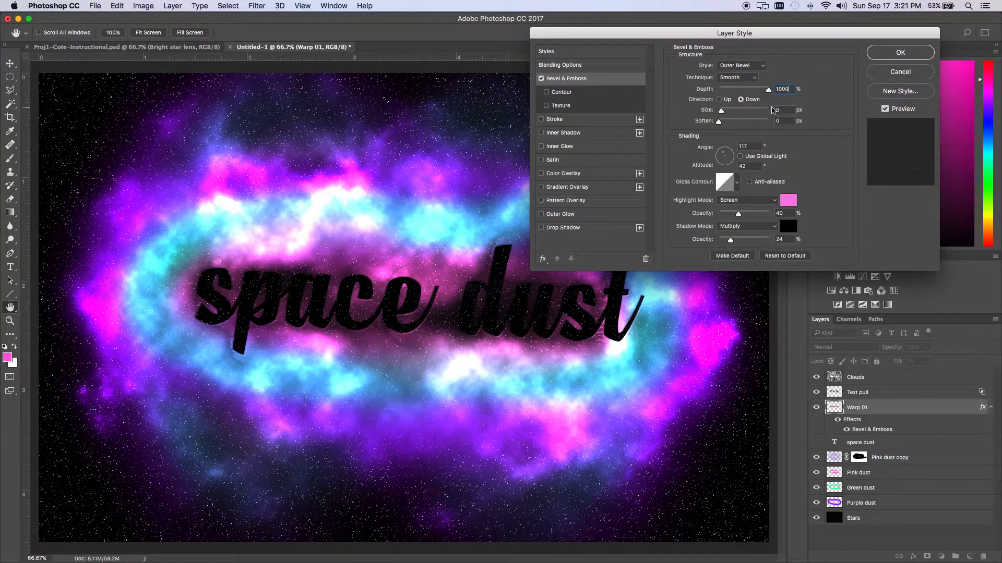
{"action": "key", "text": "Tab"}
{"action": "type", "text": "188"}
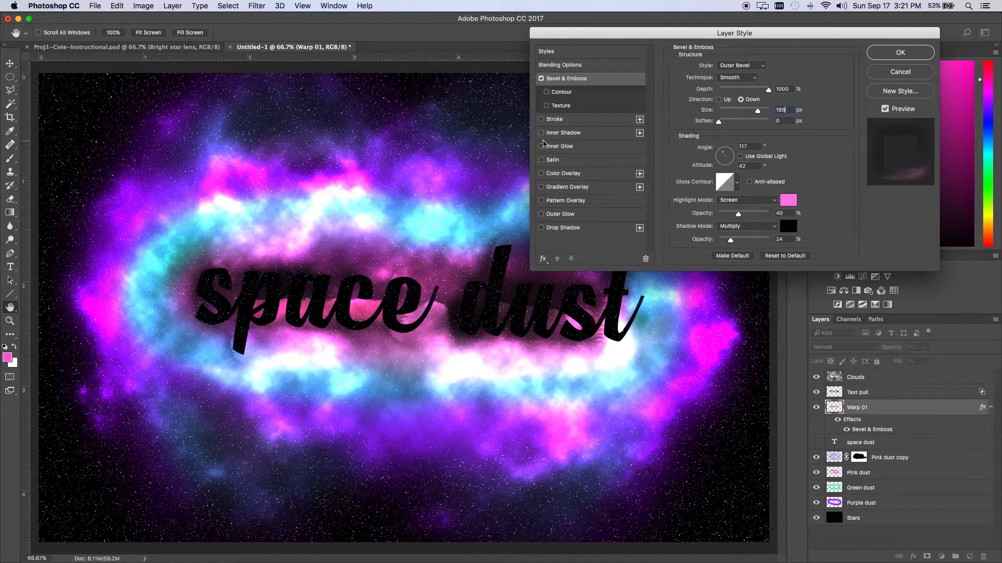
Step: Add a blue Inner Glow to Warp 01 with 21% opacity, 51 px size, Cone contour, 39% range and 70% jitter
{"action": "left_click", "coordinate": [562, 146]}
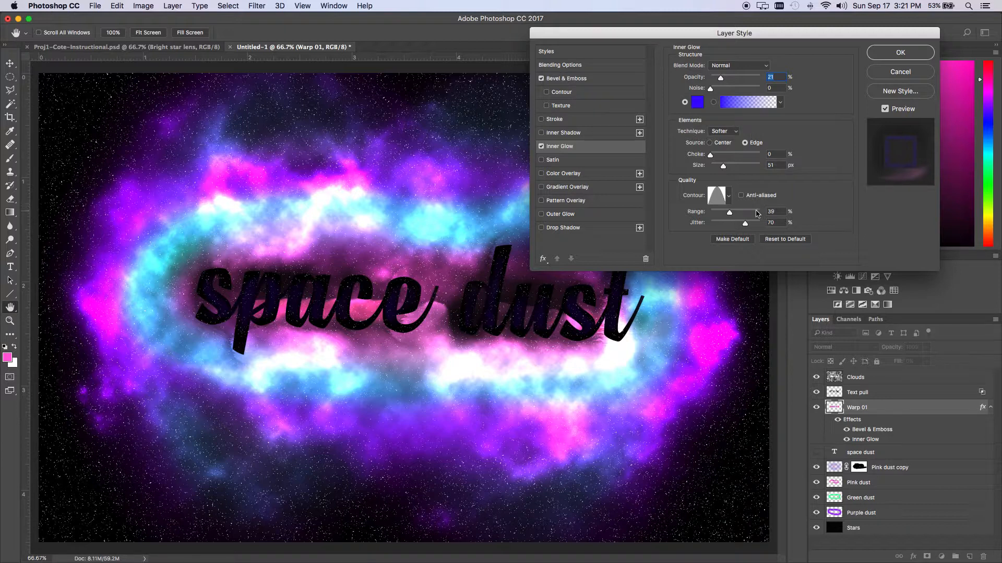
{"action": "left_click", "coordinate": [728, 196]}
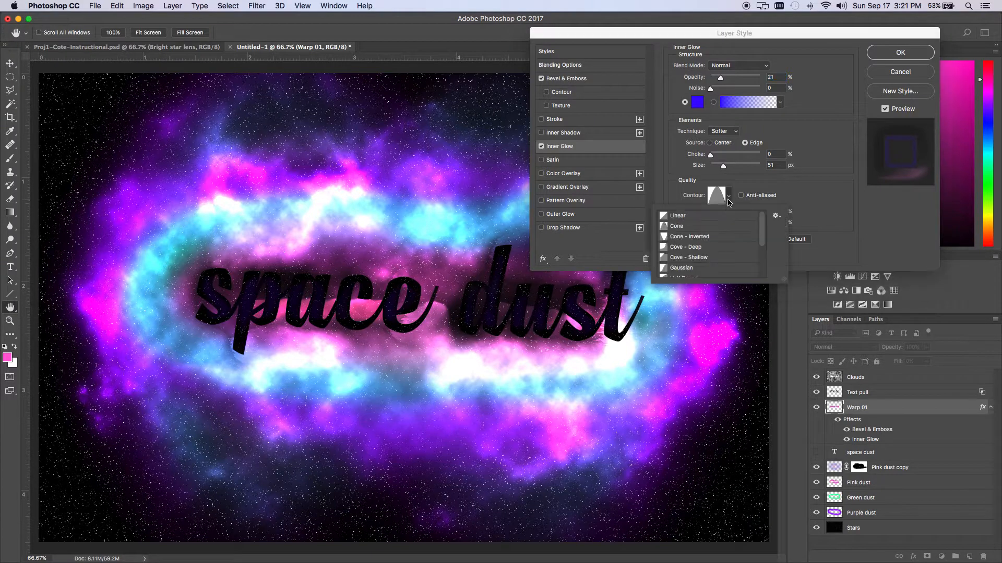
{"action": "left_click", "coordinate": [678, 227]}
{"action": "left_click", "coordinate": [817, 179]}
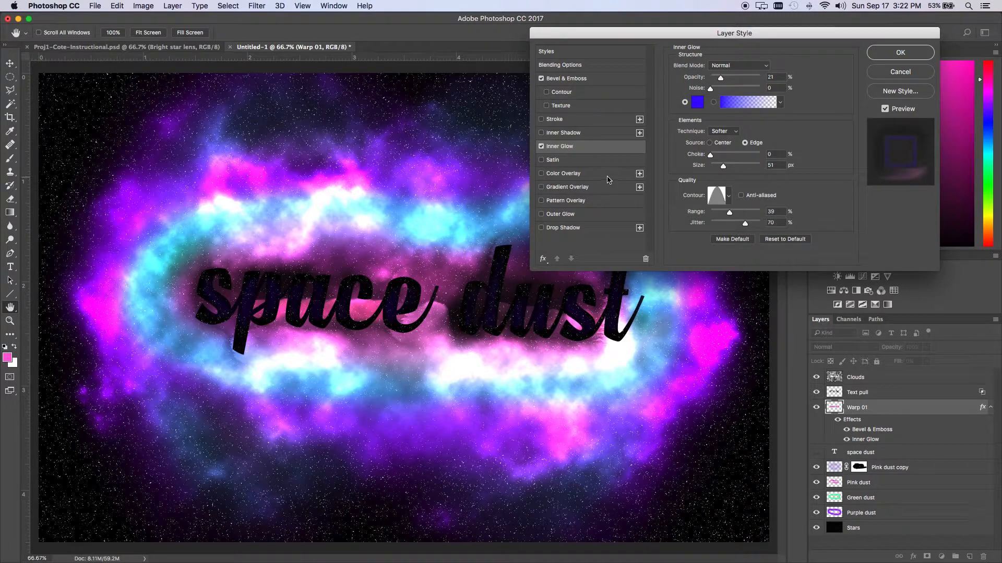
Step: Add a black Drop Shadow to Warp 01 with 43% opacity, 2 px distance and 10 px size, and compare the layer without its effects
{"action": "left_click", "coordinate": [566, 228]}
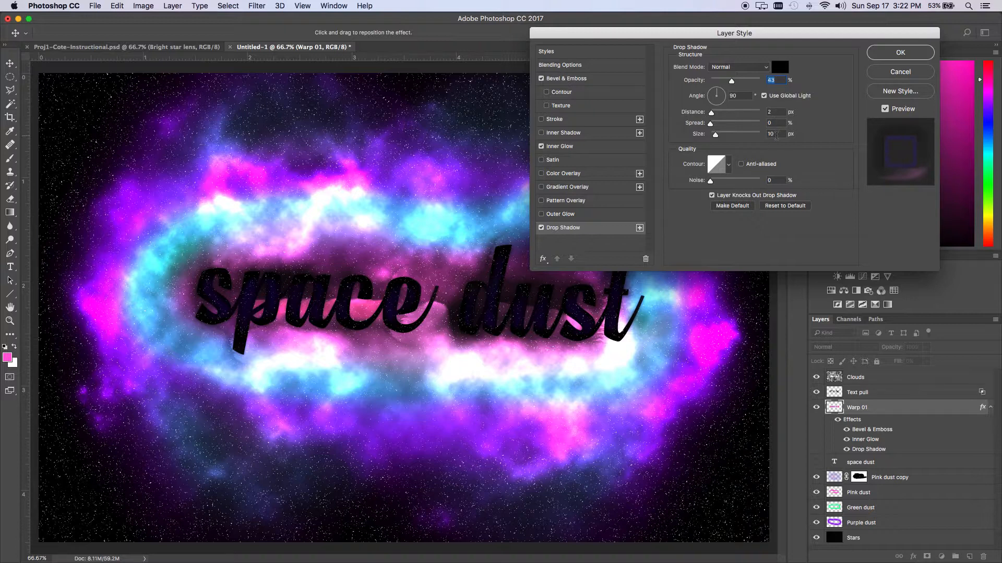
{"action": "left_click", "coordinate": [901, 54]}
{"action": "left_click", "coordinate": [837, 422]}
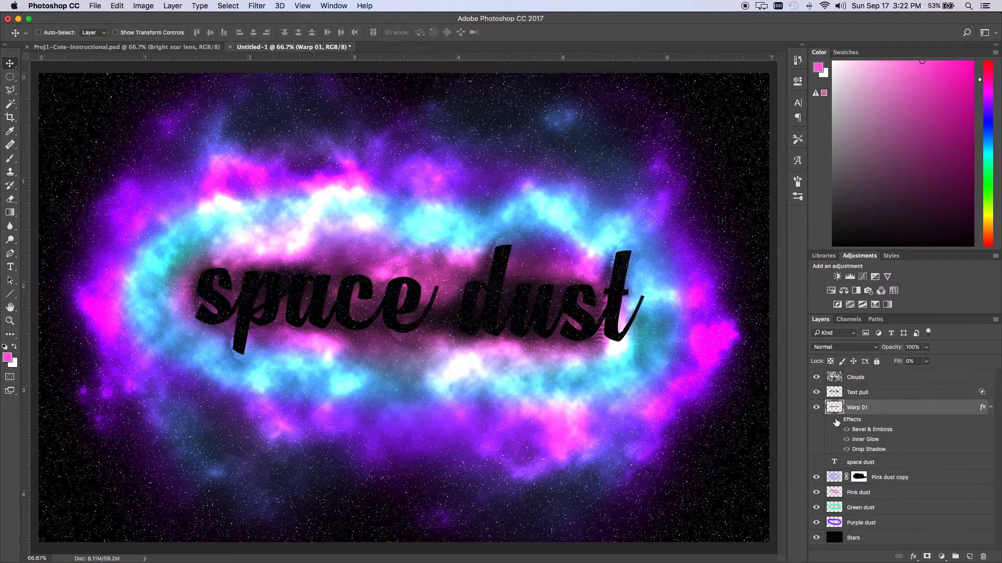
{"action": "left_click", "coordinate": [836, 422]}
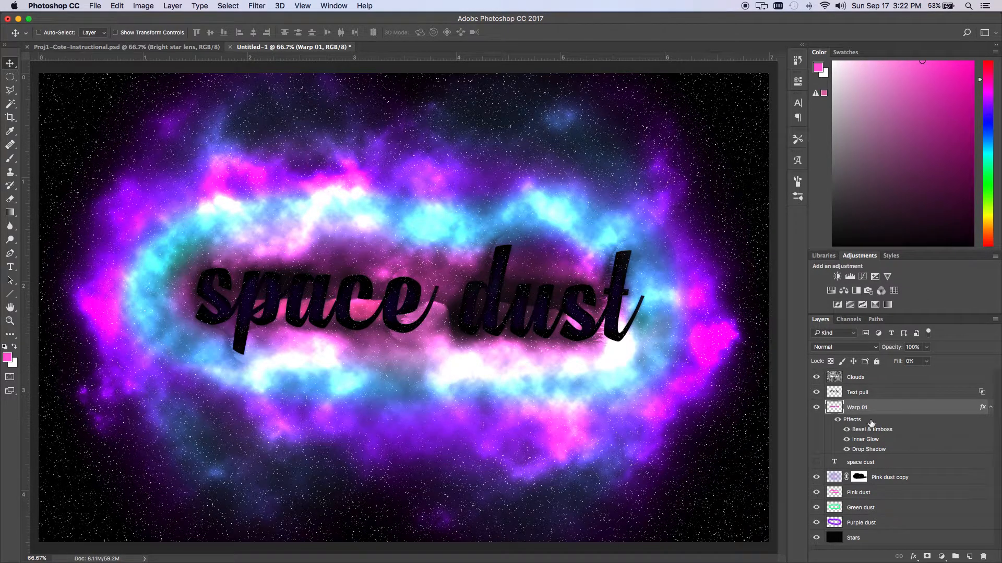
Step: Collapse Warp 01's effects list, duplicate the layer and rename the copy Warp 02
{"action": "left_click", "coordinate": [991, 408]}
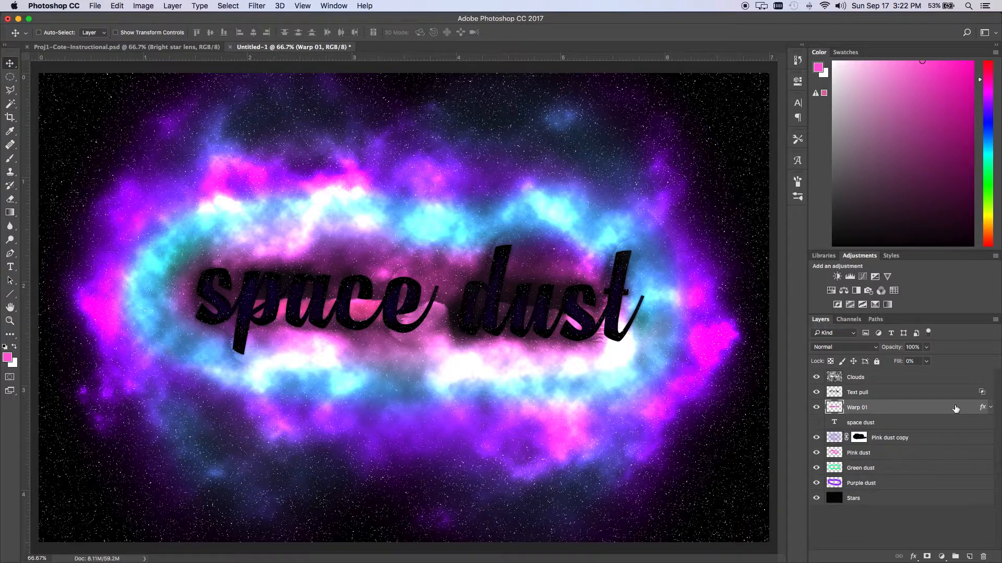
{"action": "key", "text": "super+j"}
{"action": "double_click", "coordinate": [875, 407]}
{"action": "type", "text": "Warp 02"}
{"action": "key", "text": "Return"}
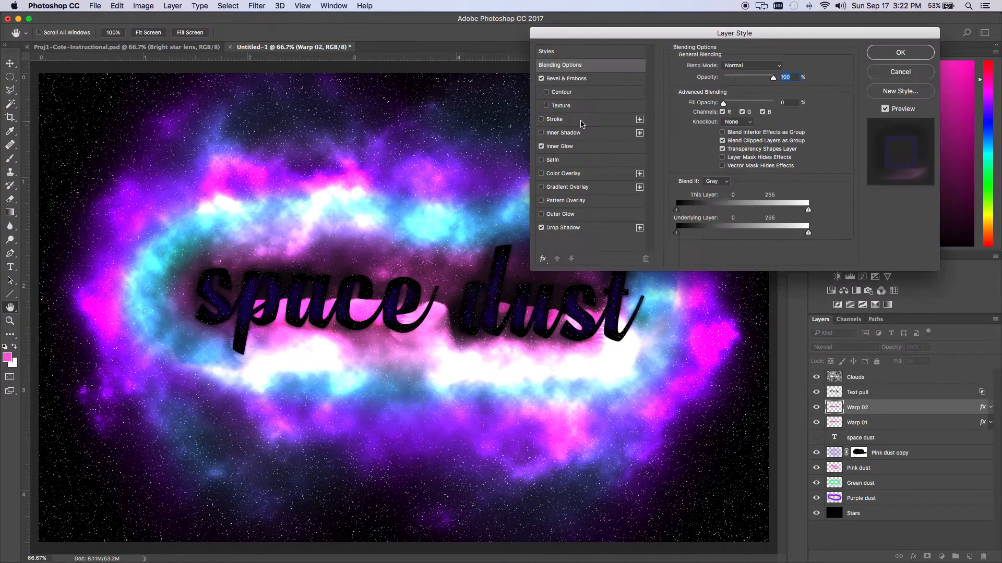
Step: Set the direction of Warp 02's Bevel & Emboss effect to Up
{"action": "left_click", "coordinate": [576, 79]}
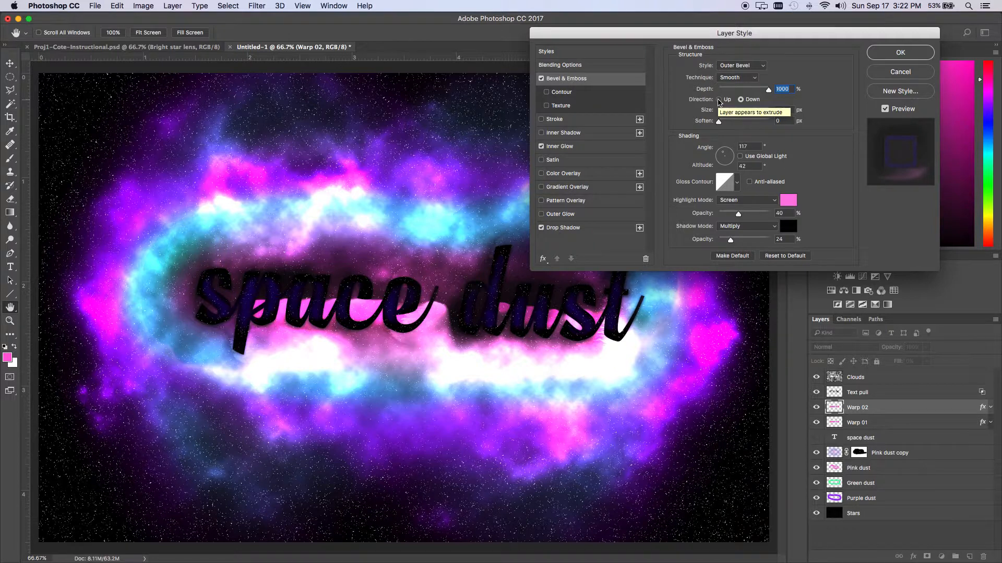
{"action": "left_click", "coordinate": [720, 100]}
{"action": "left_click", "coordinate": [901, 56]}
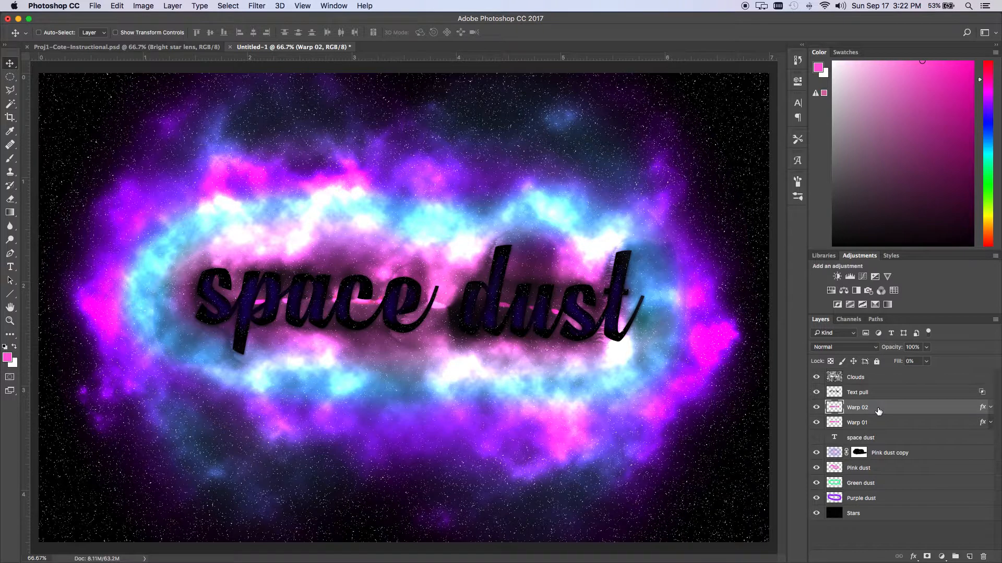
Step: Duplicate Warp 02 and set the copy's Bevel & Emboss to Inner Bevel style with 584% depth and 51 px size
{"action": "key", "text": "super+j"}
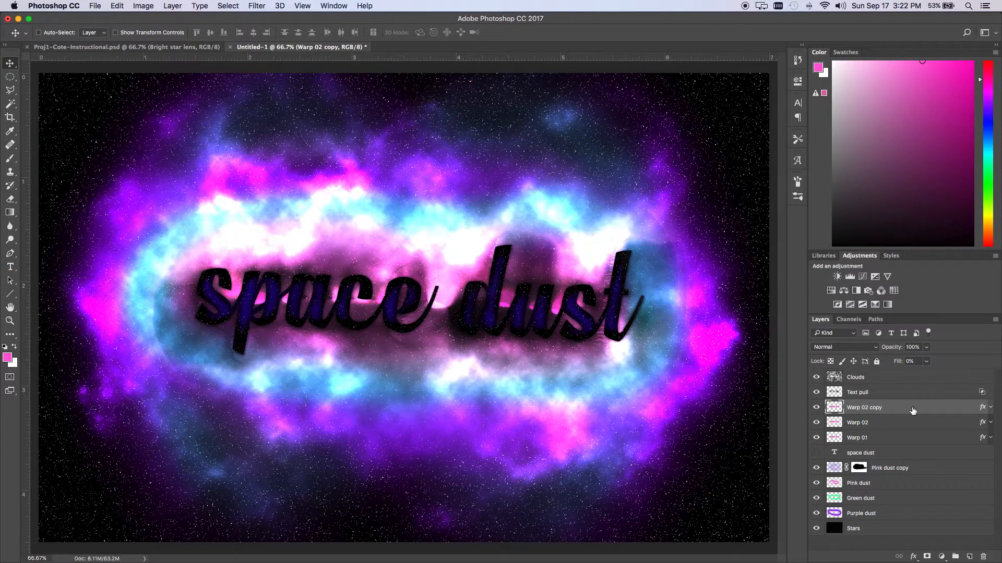
{"action": "double_click", "coordinate": [912, 410]}
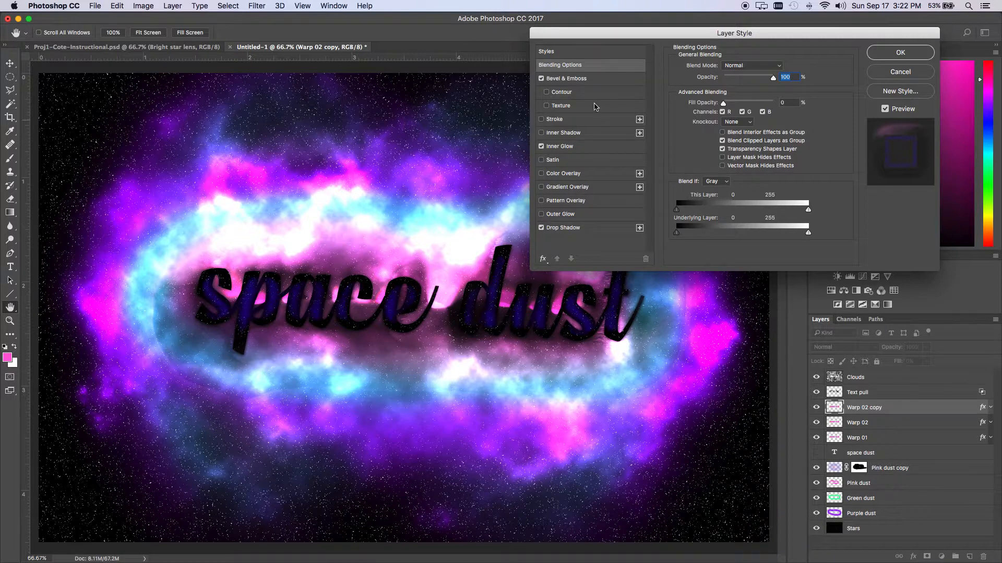
{"action": "left_click", "coordinate": [585, 78]}
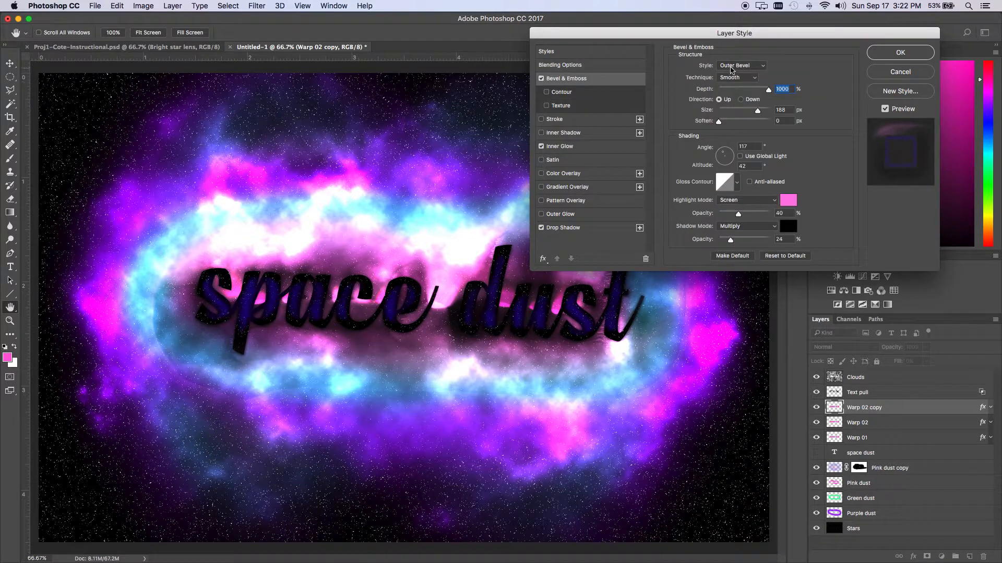
{"action": "left_click", "coordinate": [733, 65]}
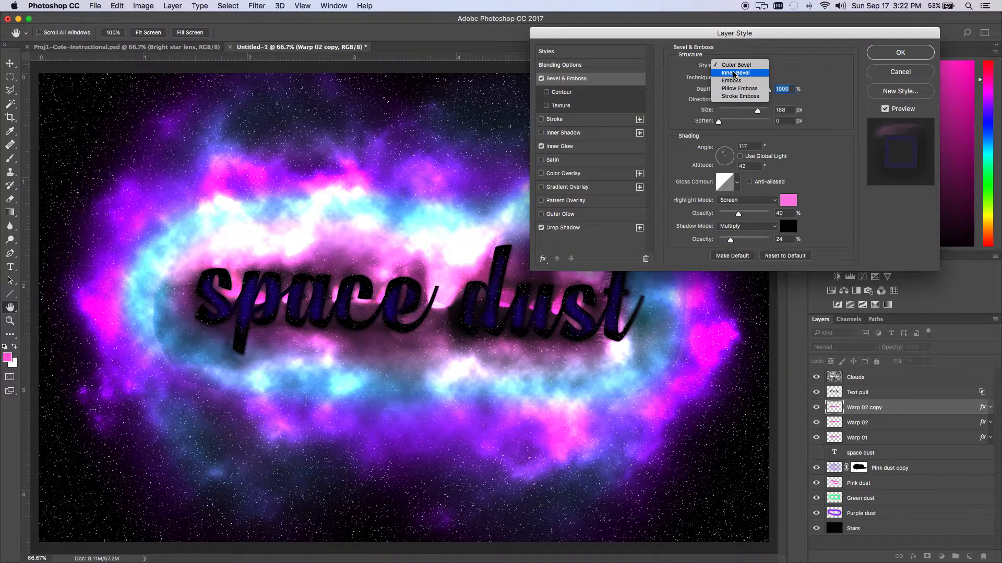
{"action": "left_click", "coordinate": [734, 73]}
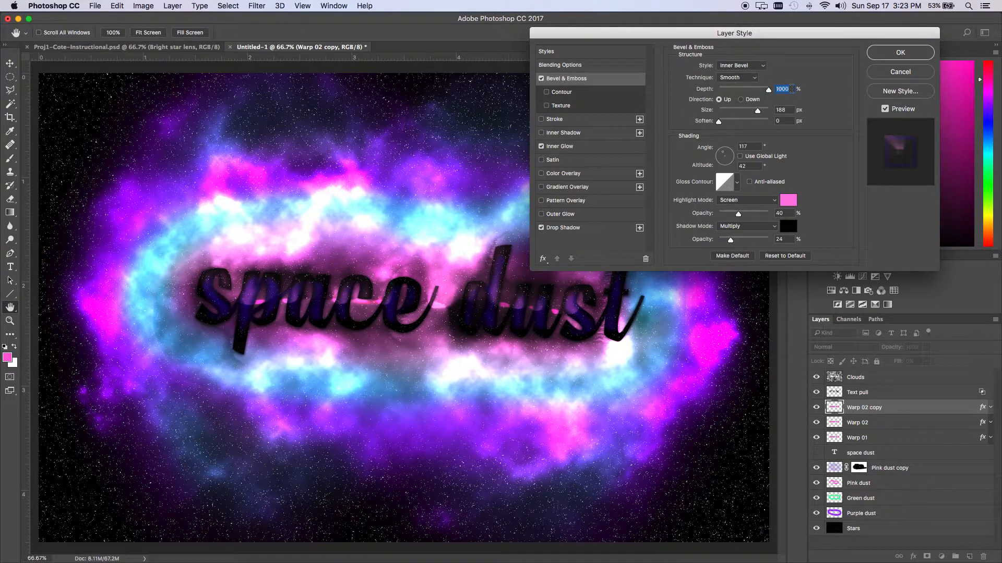
{"action": "type", "text": "584"}
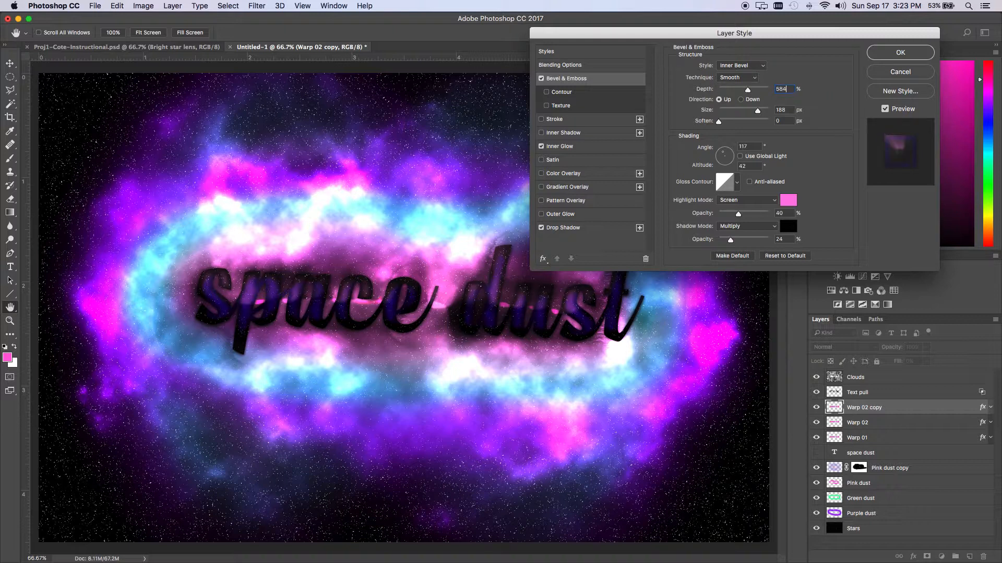
{"action": "key", "text": "Tab"}
{"action": "type", "text": "51"}
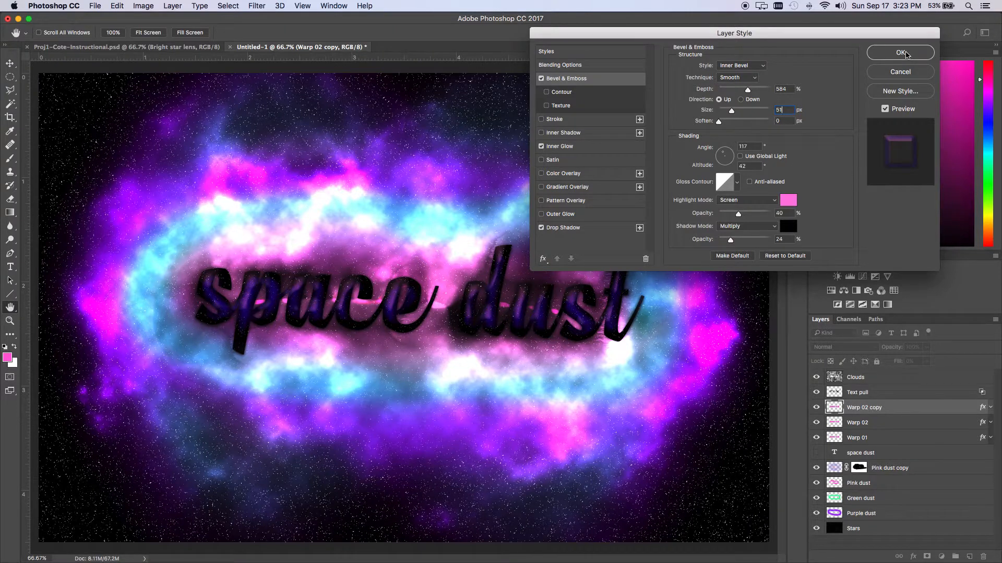
{"action": "left_click", "coordinate": [904, 52]}
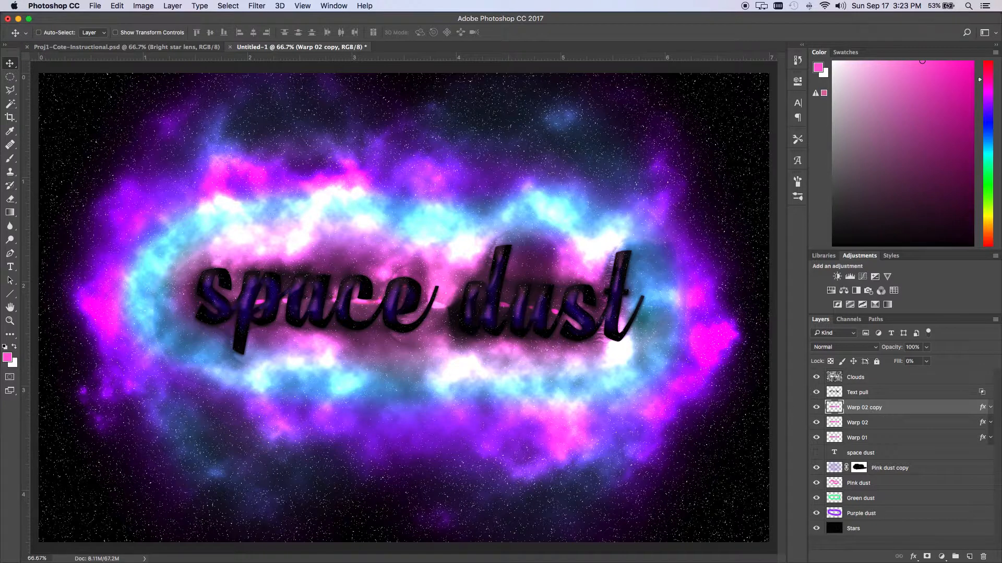
Step: Rename the Warp 02 copy layer as Warp 03
{"action": "double_click", "coordinate": [864, 407]}
{"action": "type", "text": "Warp 03"}
{"action": "key", "text": "Return"}
Step: Duplicate the Warp 01, Warp 02, Warp 03 and Pink dust layers together, and merge the copies into one layer named Billow dust
{"action": "left_click", "coordinate": [871, 423], "text": "super"}
{"action": "left_click", "coordinate": [877, 438], "text": "super"}
{"action": "left_click", "coordinate": [879, 488], "text": "super"}
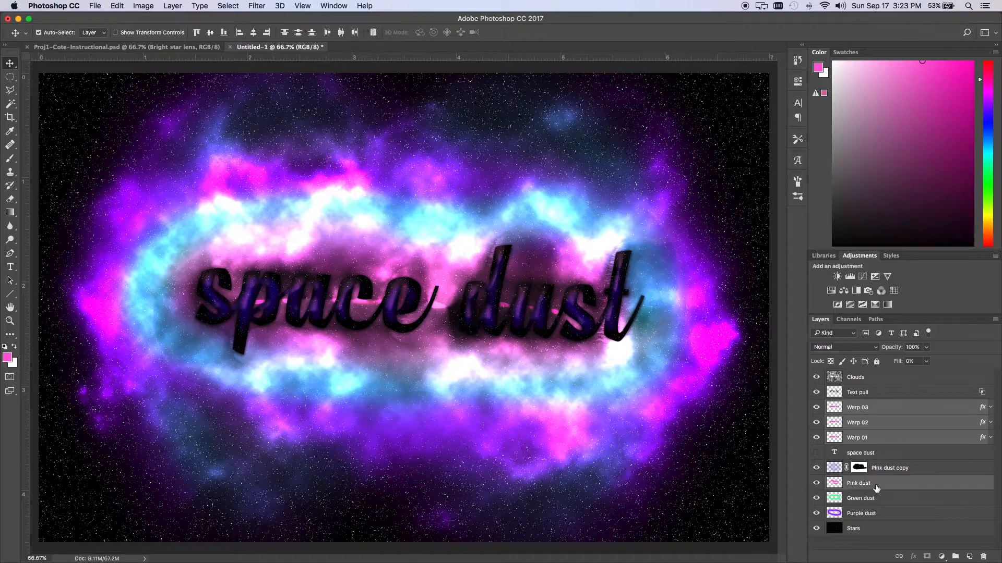
{"action": "key", "text": "super+j"}
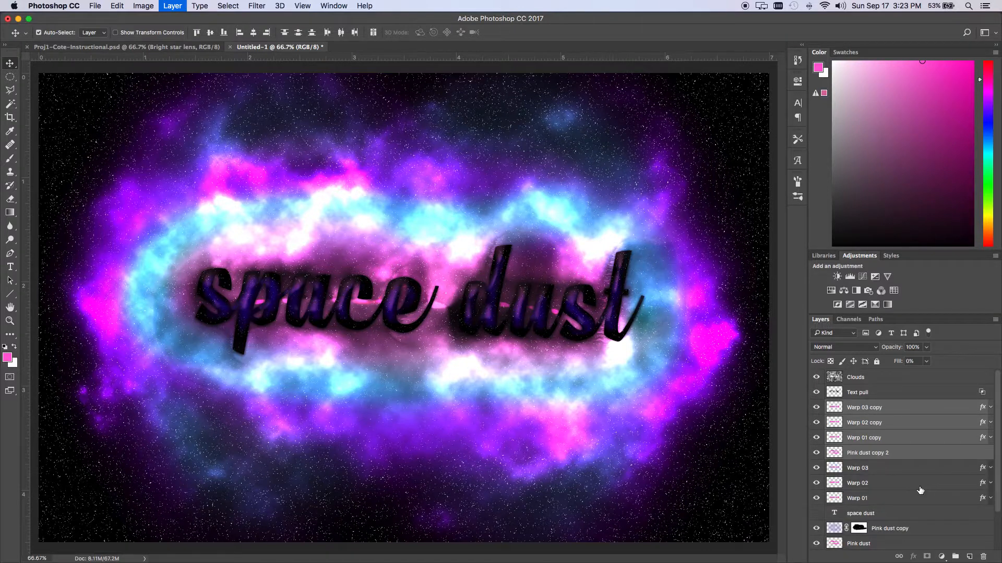
{"action": "key", "text": "super+e"}
{"action": "double_click", "coordinate": [887, 408]}
{"action": "type", "text": "Billow dust"}
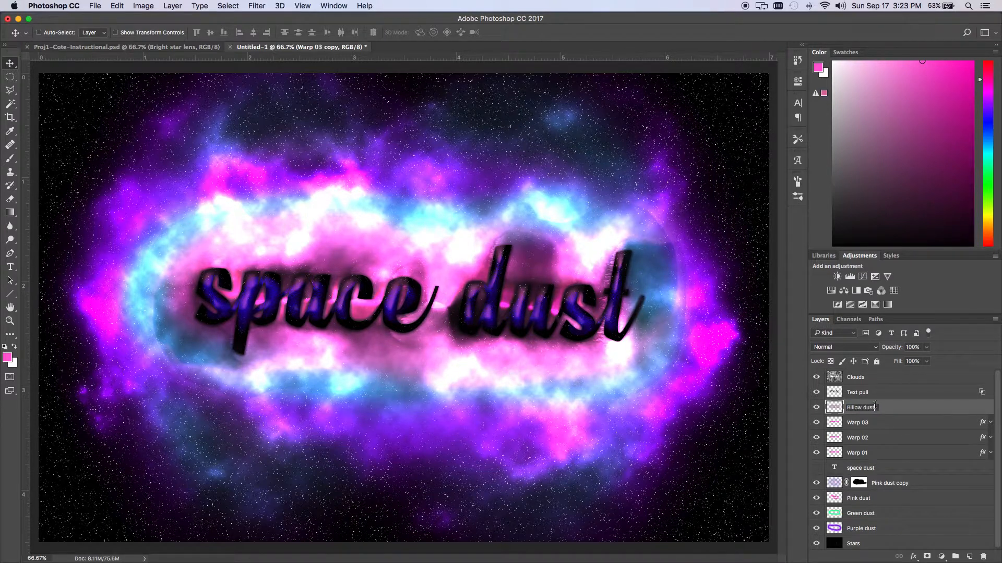
{"action": "key", "text": "Return"}
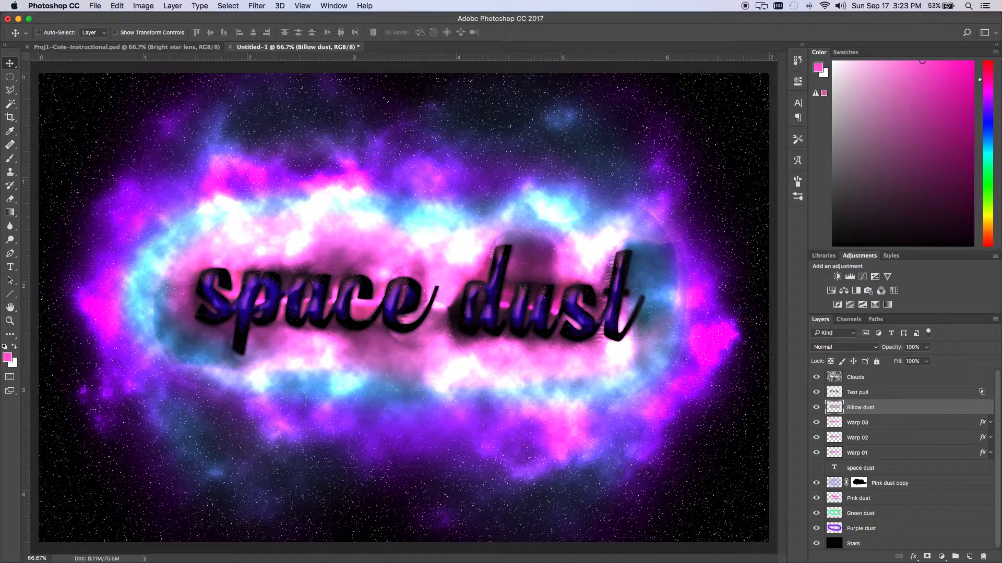
Step: Apply a Ripple filter to the Billow dust layer with a 999% amount and Medium size
{"action": "left_click", "coordinate": [257, 5]}
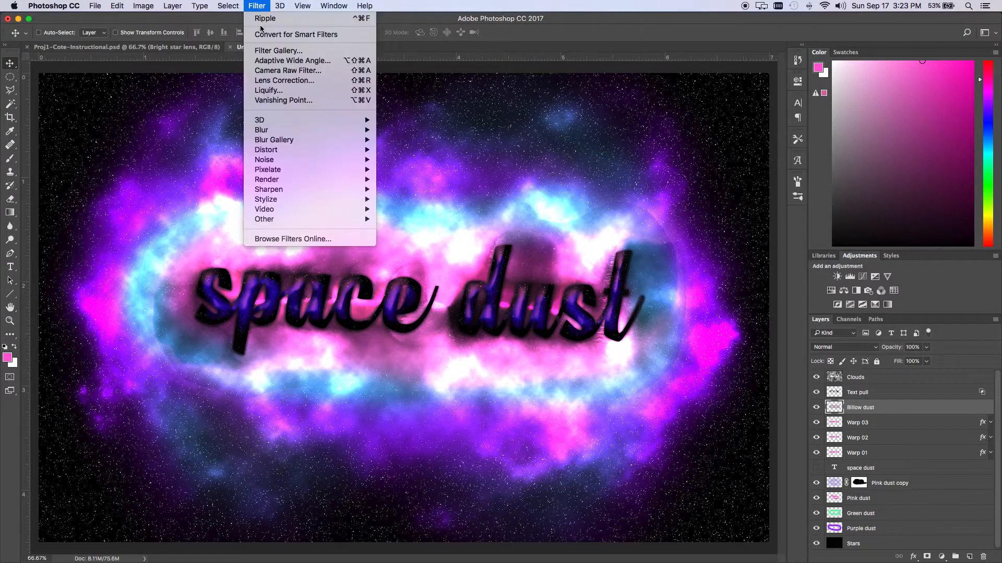
{"action": "mouse_move", "coordinate": [353, 152]}
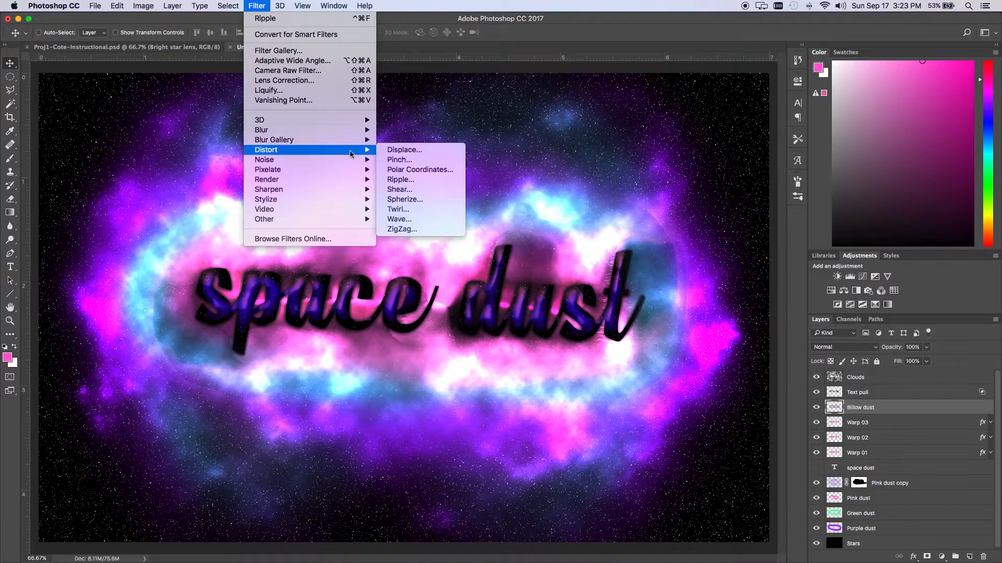
{"action": "left_click", "coordinate": [408, 180]}
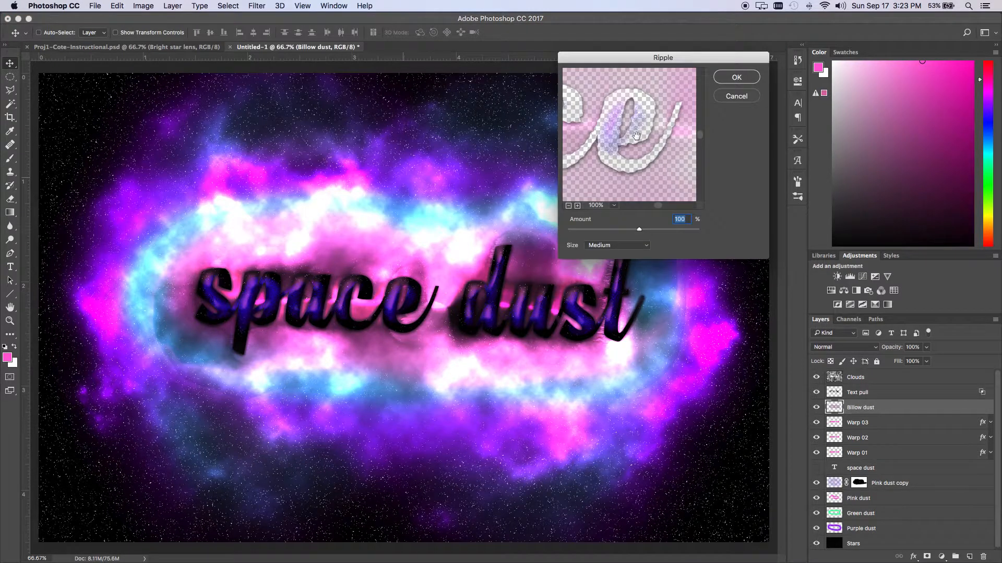
{"action": "left_click_drag", "start_coordinate": [639, 230], "coordinate": [710, 237]}
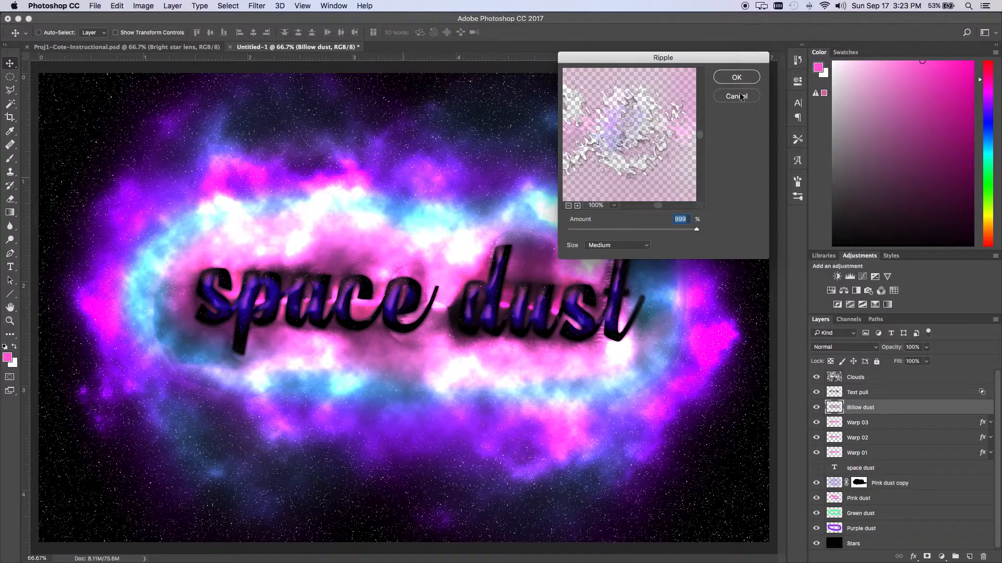
{"action": "left_click", "coordinate": [741, 78]}
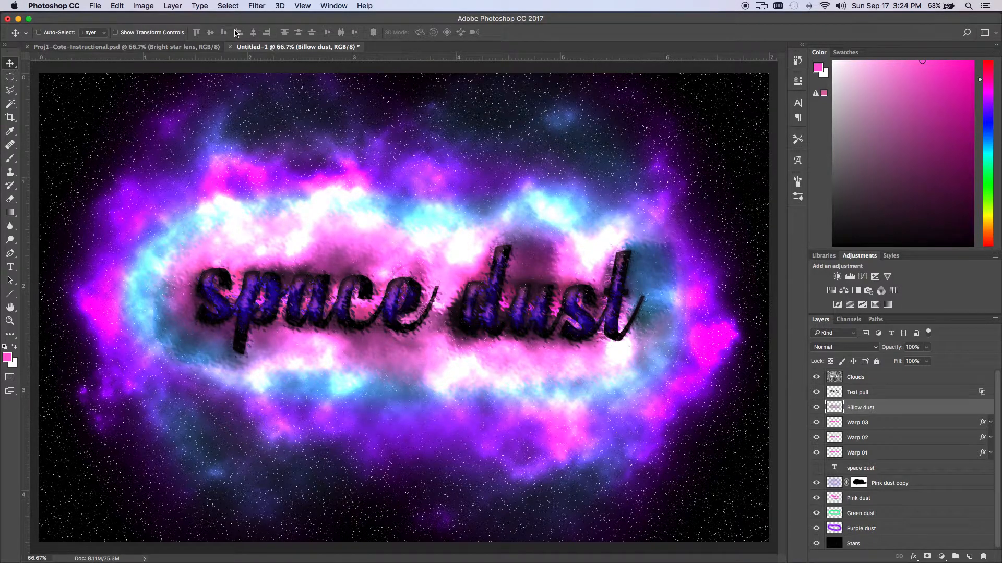
Step: Apply a Wind filter to the Billow dust layer using the Wind method, blowing from the right
{"action": "left_click", "coordinate": [254, 5]}
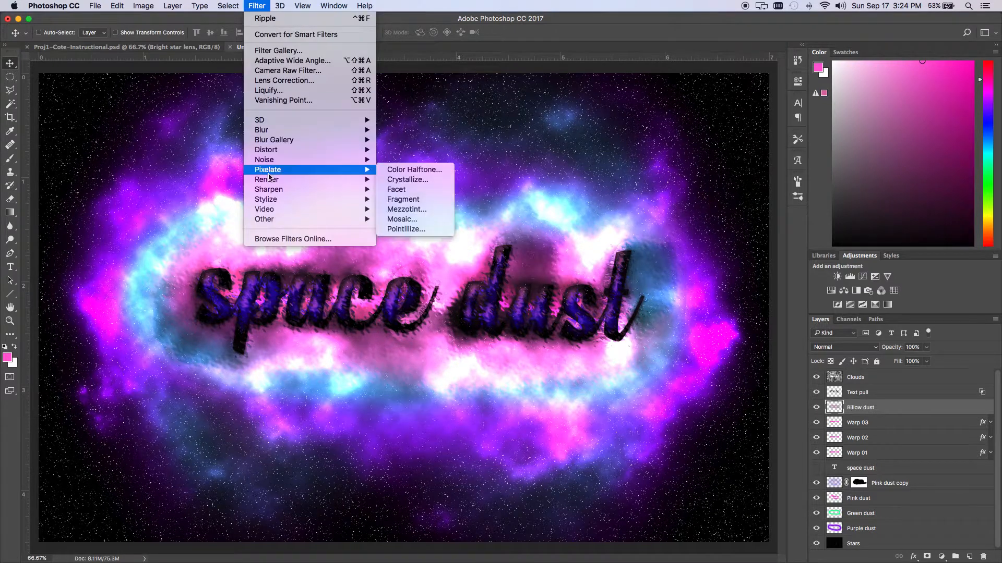
{"action": "mouse_move", "coordinate": [267, 199]}
{"action": "left_click", "coordinate": [441, 279]}
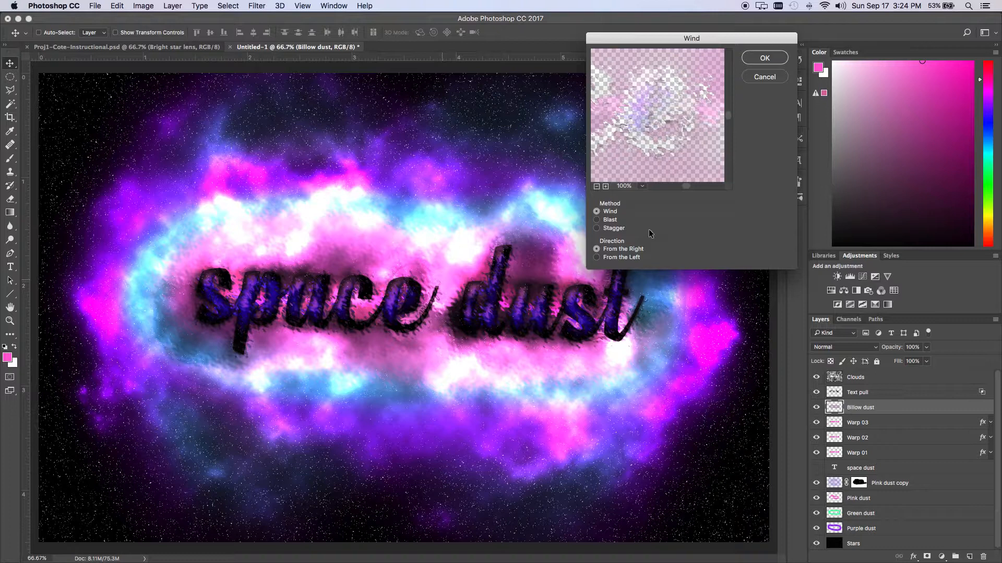
{"action": "left_click", "coordinate": [771, 59]}
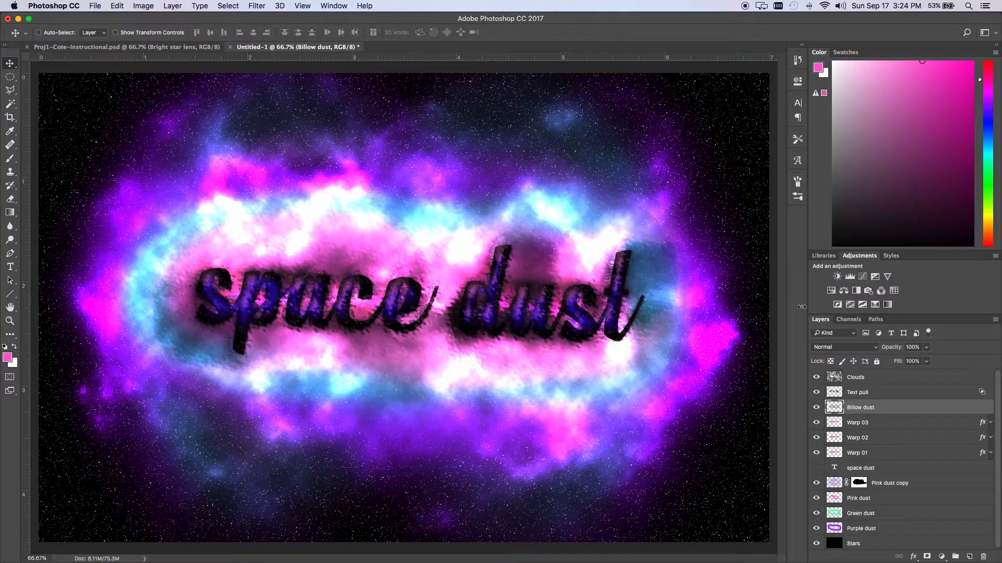
Step: Add a Bevel & Emboss effect to Billow dust with Inner Bevel style, 303% depth and 5 px size, and collapse its effects list
{"action": "double_click", "coordinate": [887, 413]}
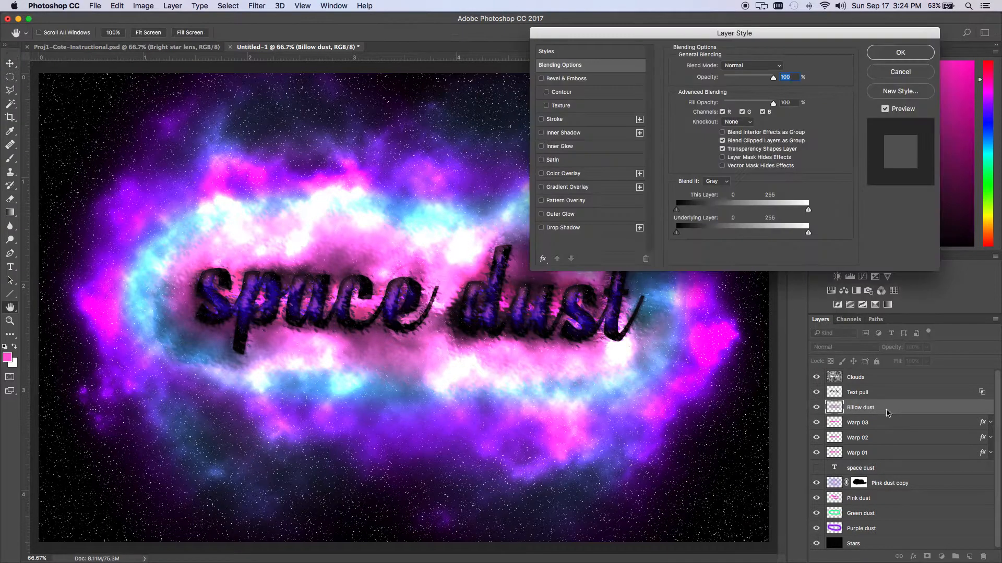
{"action": "left_click", "coordinate": [567, 79]}
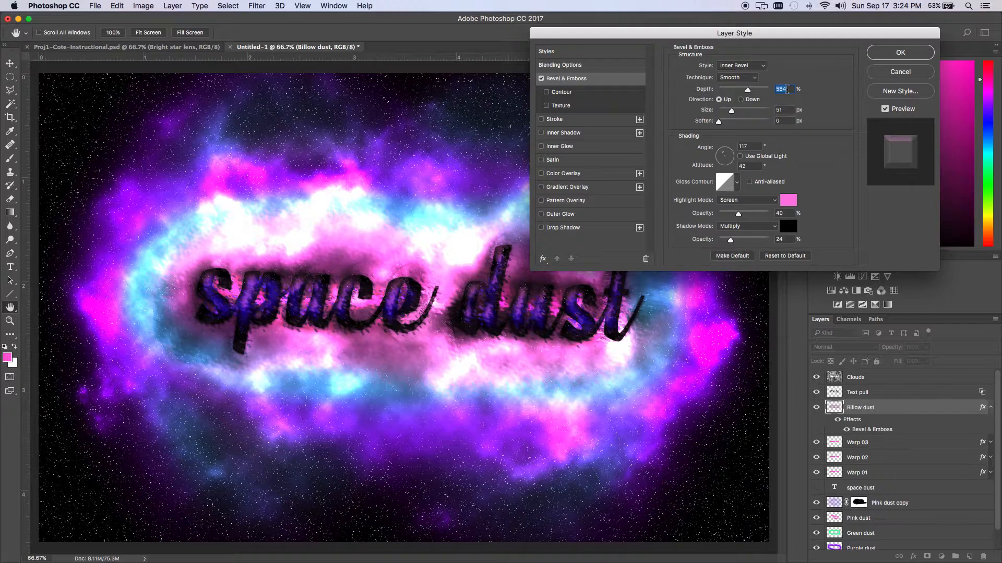
{"action": "type", "text": "303"}
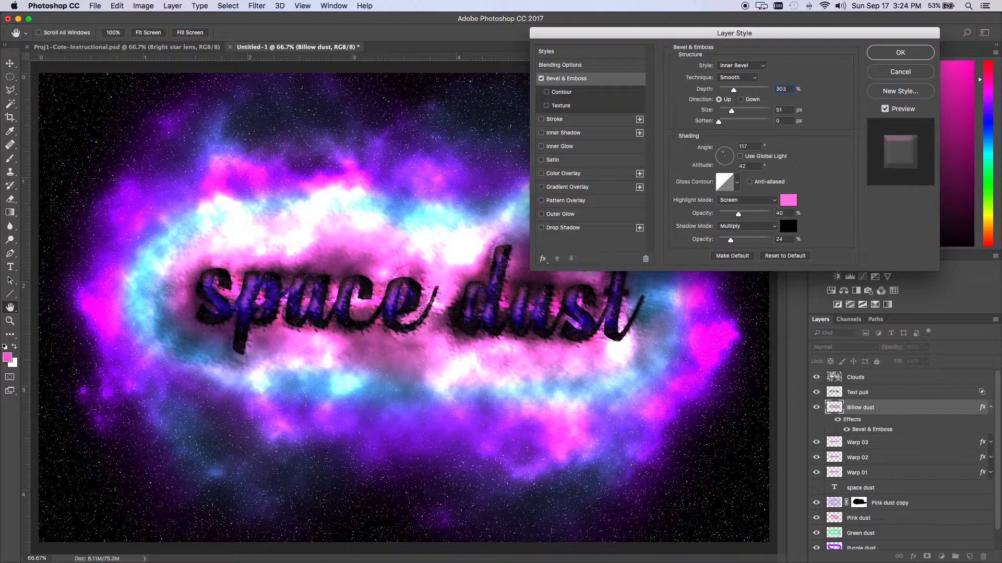
{"action": "left_click_drag", "start_coordinate": [788, 110], "coordinate": [773, 110]}
{"action": "type", "text": "5"}
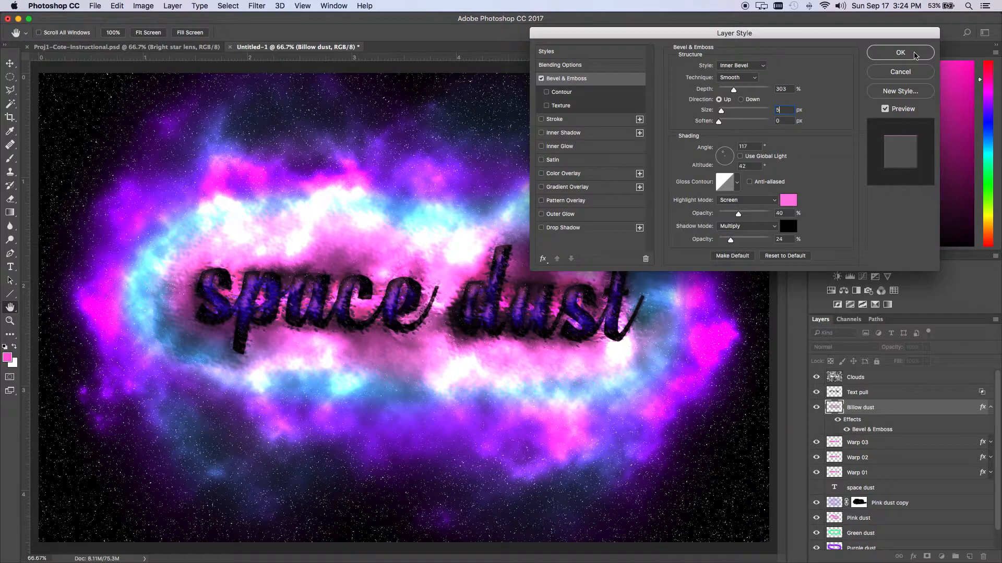
{"action": "left_click", "coordinate": [900, 52]}
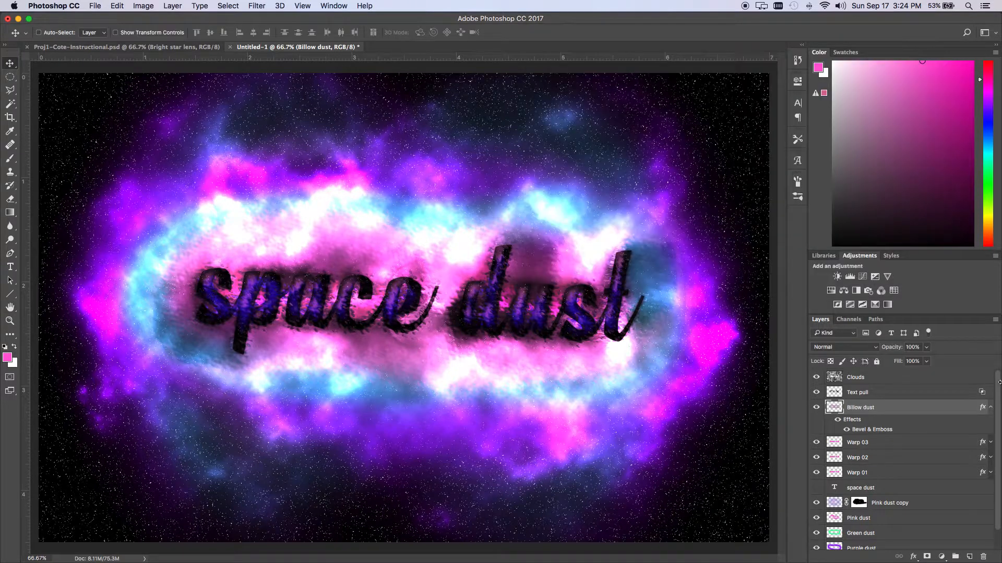
{"action": "left_click", "coordinate": [991, 411]}
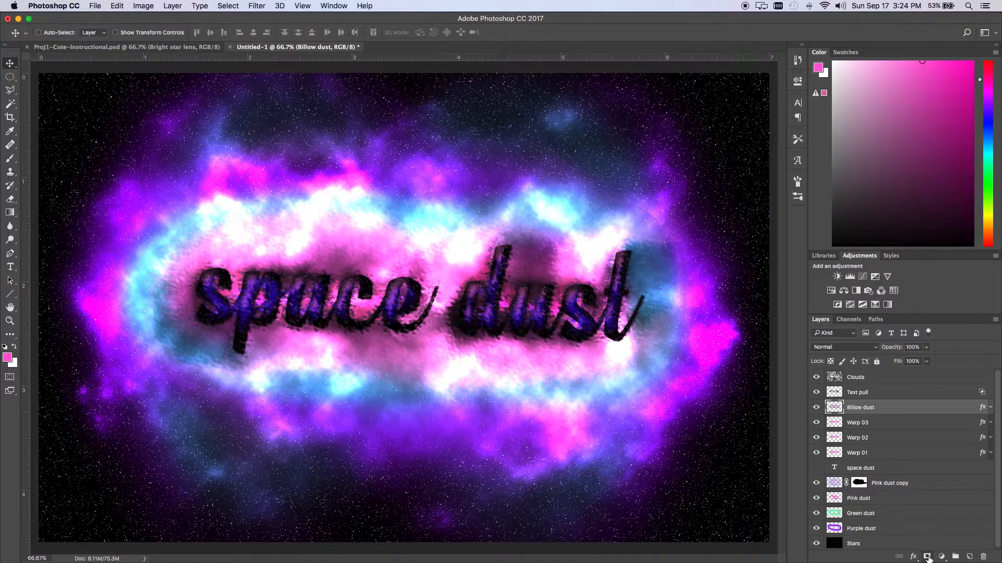
Step: Add a layer mask to Billow dust and paint it black around the text with a 200 px brush
{"action": "left_click", "coordinate": [927, 557]}
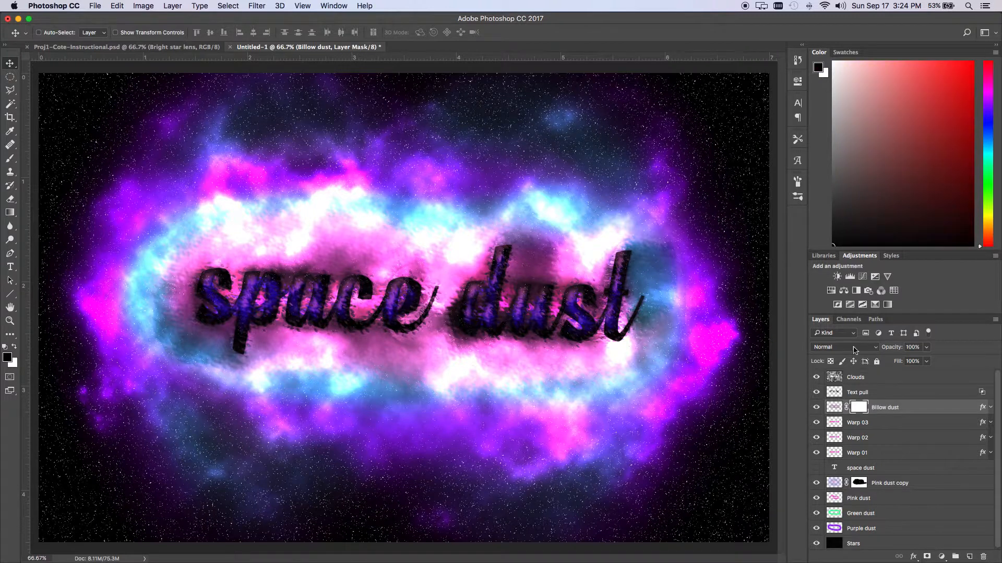
{"action": "left_click", "coordinate": [10, 159]}
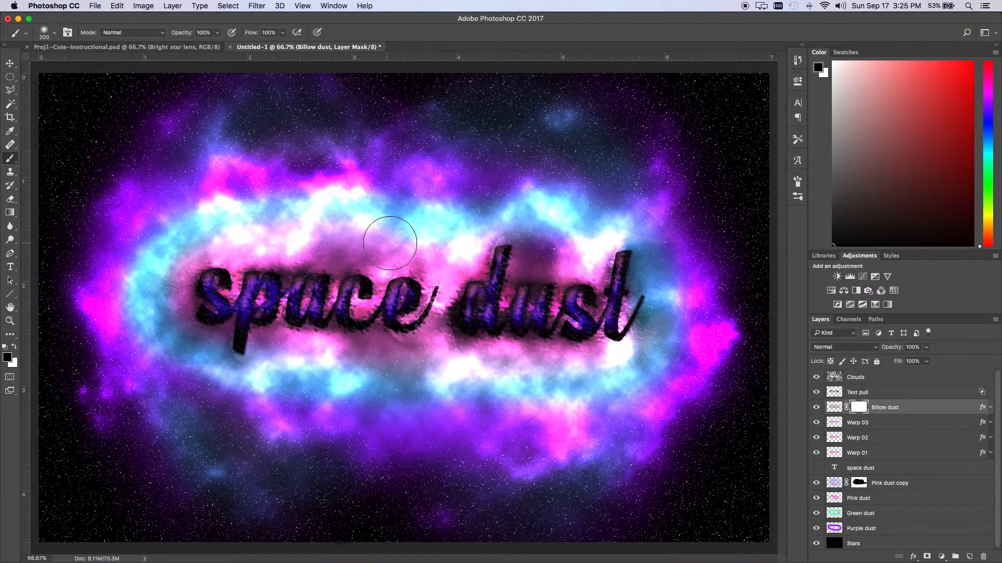
{"action": "left_click_drag", "start_coordinate": [453, 230], "coordinate": [435, 249]}
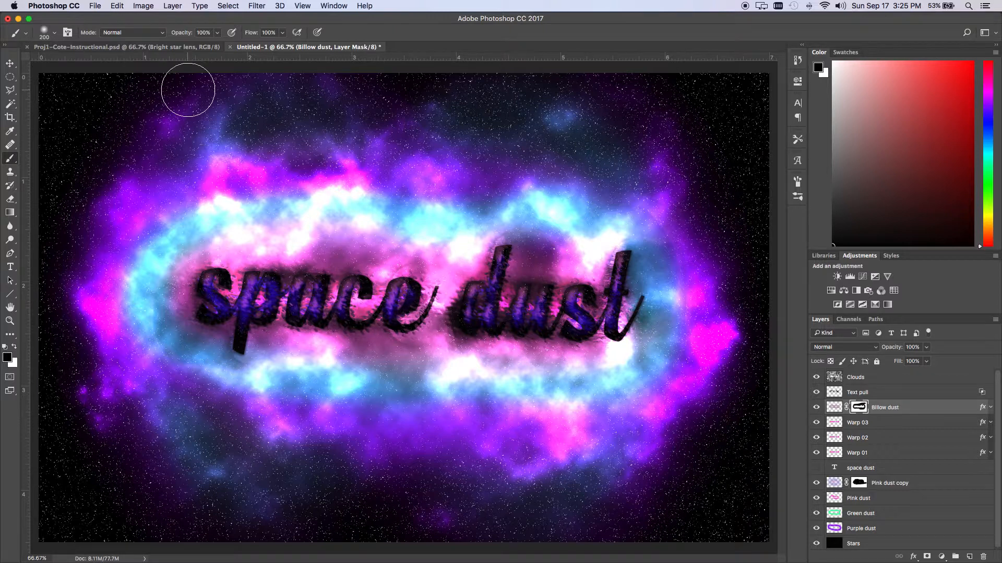
Step: Reduce the brush to 45 px and mask out more of the Billow dust layer close around the letters
{"action": "key", "text": "bracketleft"}
{"action": "key", "text": "bracketleft"}
{"action": "key", "text": "bracketleft"}
{"action": "key", "text": "bracketleft"}
{"action": "key", "text": "bracketleft"}
{"action": "key", "text": "bracketleft"}
{"action": "key", "text": "bracketleft"}
{"action": "key", "text": "bracketleft"}
{"action": "key", "text": "bracketleft"}
{"action": "key", "text": "bracketleft"}
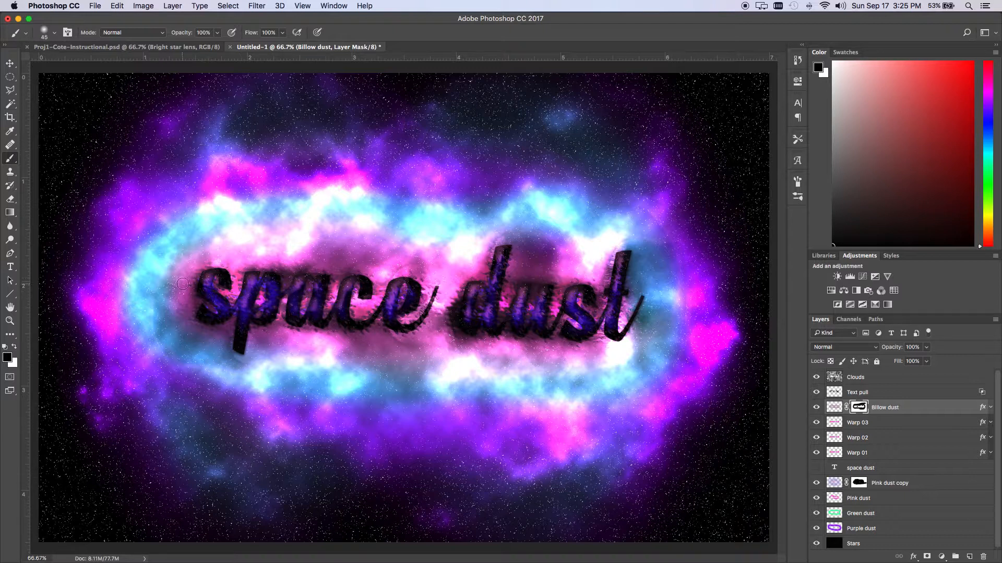
{"action": "mouse_move", "coordinate": [201, 278]}
{"action": "left_mouse_down"}
{"action": "mouse_move", "coordinate": [217, 309]}
{"action": "mouse_move", "coordinate": [205, 318]}
{"action": "left_mouse_up"}
{"action": "mouse_move", "coordinate": [451, 322]}
{"action": "left_mouse_down"}
{"action": "mouse_move", "coordinate": [424, 275]}
{"action": "mouse_move", "coordinate": [404, 267]}
{"action": "left_mouse_up"}
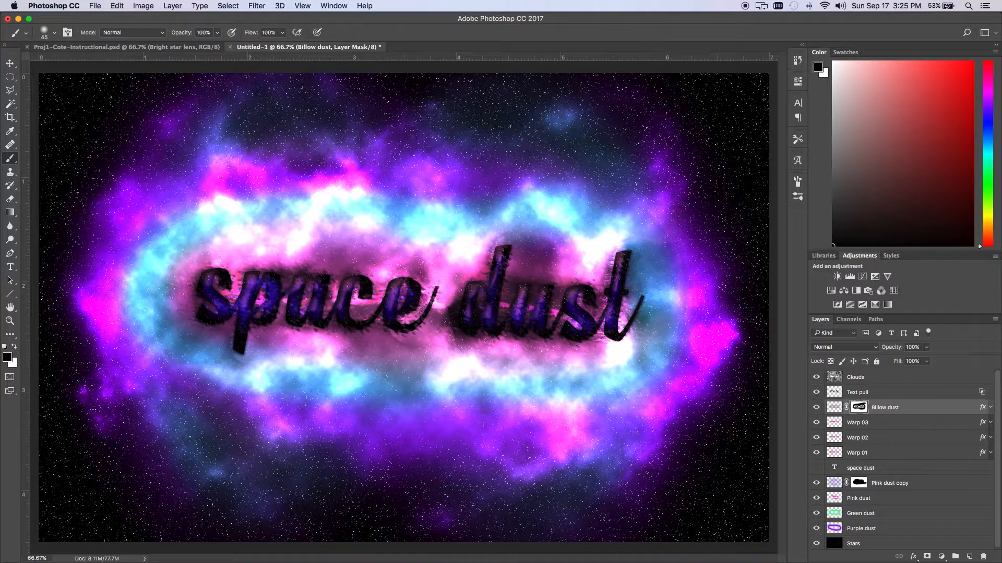
Step: Apply a Ripple filter to the Billow dust layer mask with an amount of 999% and Medium size
{"action": "left_click", "coordinate": [259, 7]}
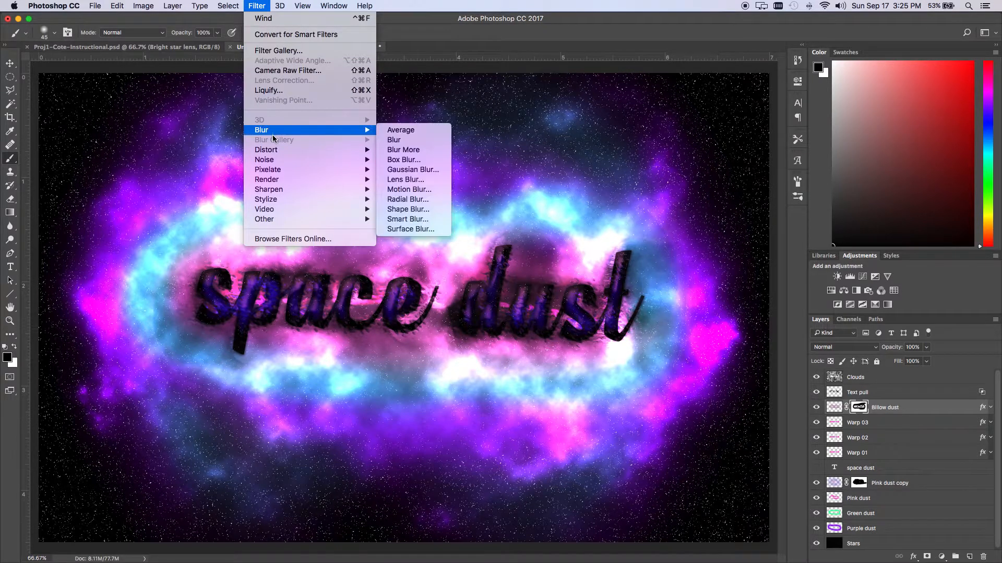
{"action": "mouse_move", "coordinate": [275, 151]}
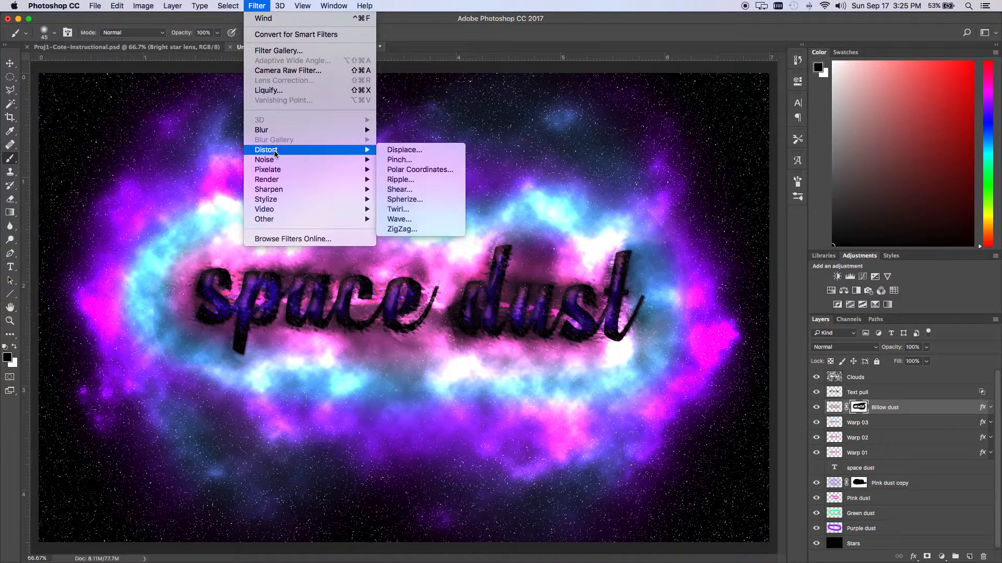
{"action": "left_click", "coordinate": [433, 181]}
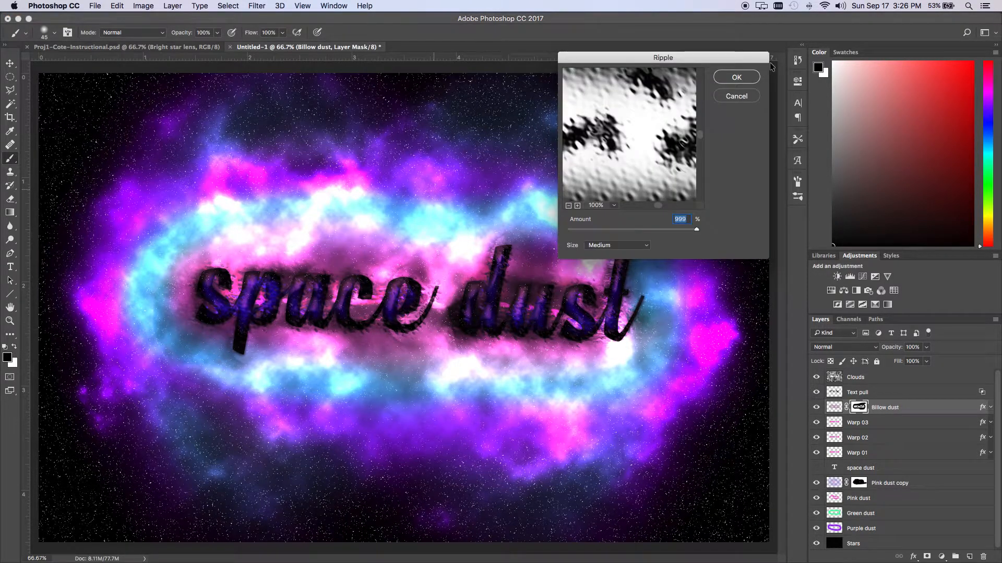
{"action": "left_click", "coordinate": [736, 78]}
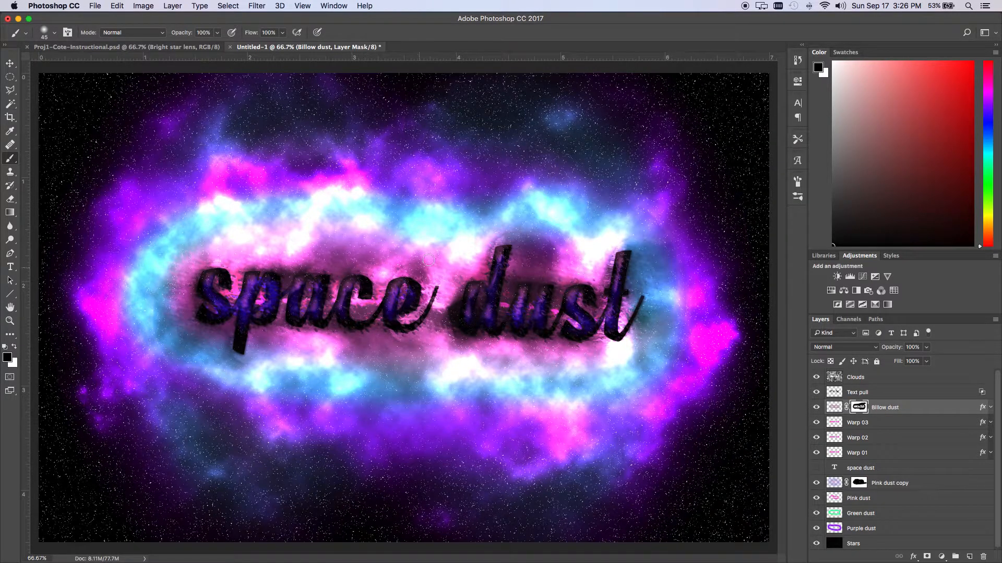
Step: Enlarge the brush to 80 px and paint black on the Billow dust mask around the lettering
{"action": "key", "text": "bracketright"}
{"action": "key", "text": "bracketright"}
{"action": "key", "text": "bracketright"}
{"action": "key", "text": "bracketright"}
{"action": "mouse_move", "coordinate": [176, 296]}
{"action": "left_mouse_down"}
{"action": "mouse_move", "coordinate": [184, 338]}
{"action": "mouse_move", "coordinate": [212, 353]}
{"action": "mouse_move", "coordinate": [365, 349]}
{"action": "mouse_move", "coordinate": [531, 365]}
{"action": "mouse_move", "coordinate": [631, 353]}
{"action": "mouse_move", "coordinate": [595, 230]}
{"action": "mouse_move", "coordinate": [583, 273]}
{"action": "mouse_move", "coordinate": [547, 243]}
{"action": "mouse_move", "coordinate": [461, 273]}
{"action": "mouse_move", "coordinate": [432, 334]}
{"action": "mouse_move", "coordinate": [442, 323]}
{"action": "mouse_move", "coordinate": [441, 338]}
{"action": "mouse_move", "coordinate": [534, 360]}
{"action": "mouse_move", "coordinate": [580, 357]}
{"action": "mouse_move", "coordinate": [618, 349]}
{"action": "mouse_move", "coordinate": [636, 321]}
{"action": "left_mouse_up"}
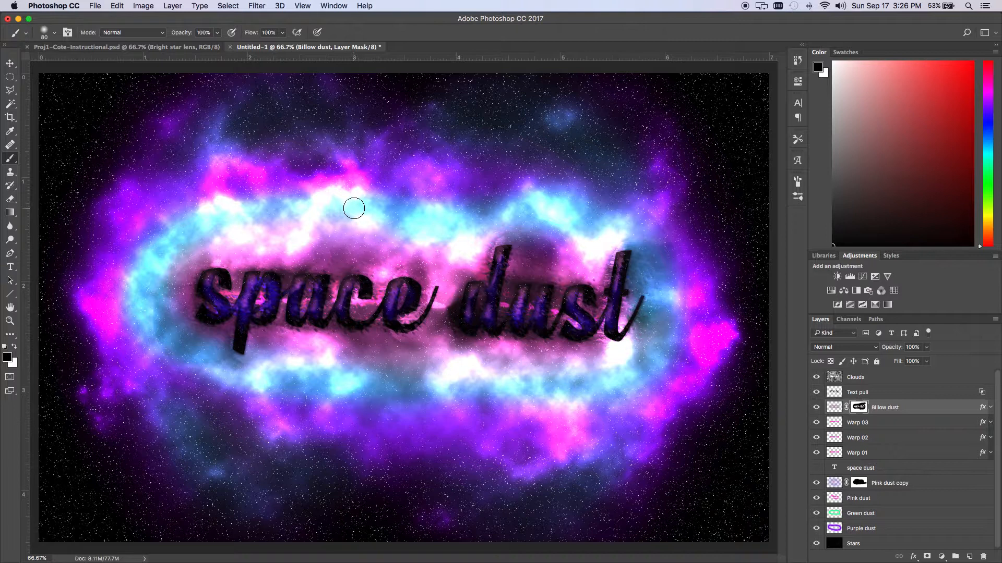
Step: Apply a Wind filter to the Billow dust mask using the Wind method, blowing from the right
{"action": "left_click", "coordinate": [256, 6]}
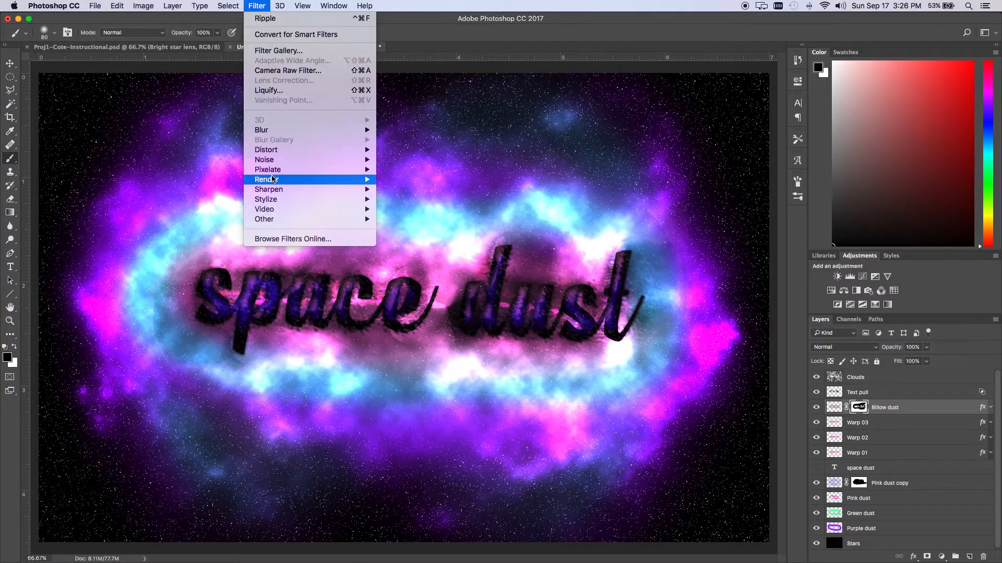
{"action": "mouse_move", "coordinate": [272, 200]}
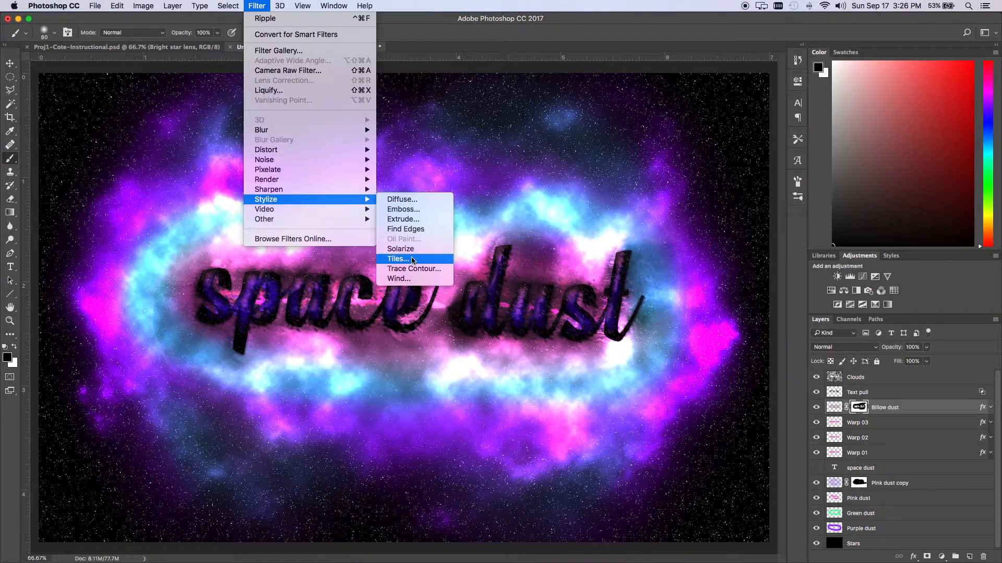
{"action": "left_click", "coordinate": [399, 279]}
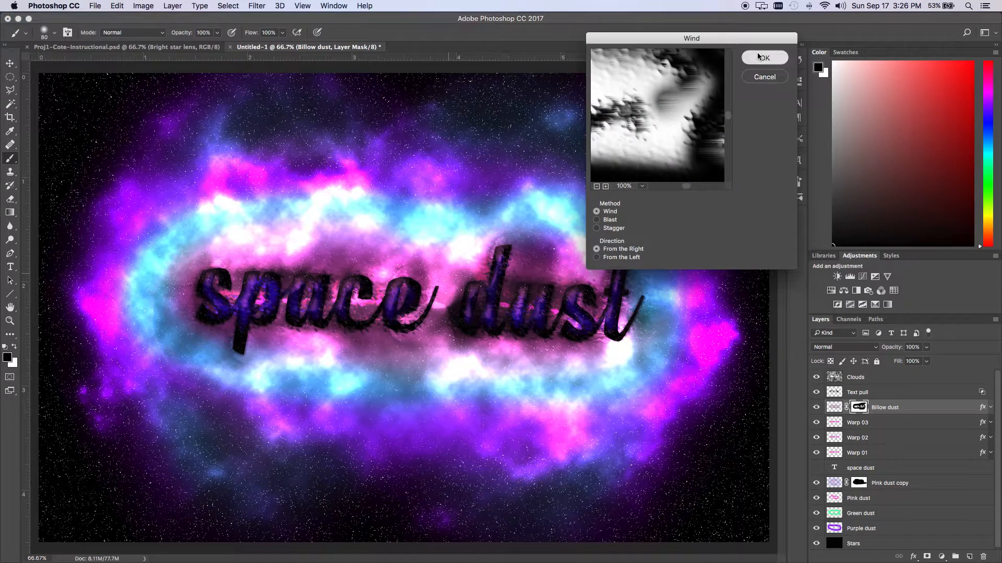
{"action": "left_click", "coordinate": [761, 57]}
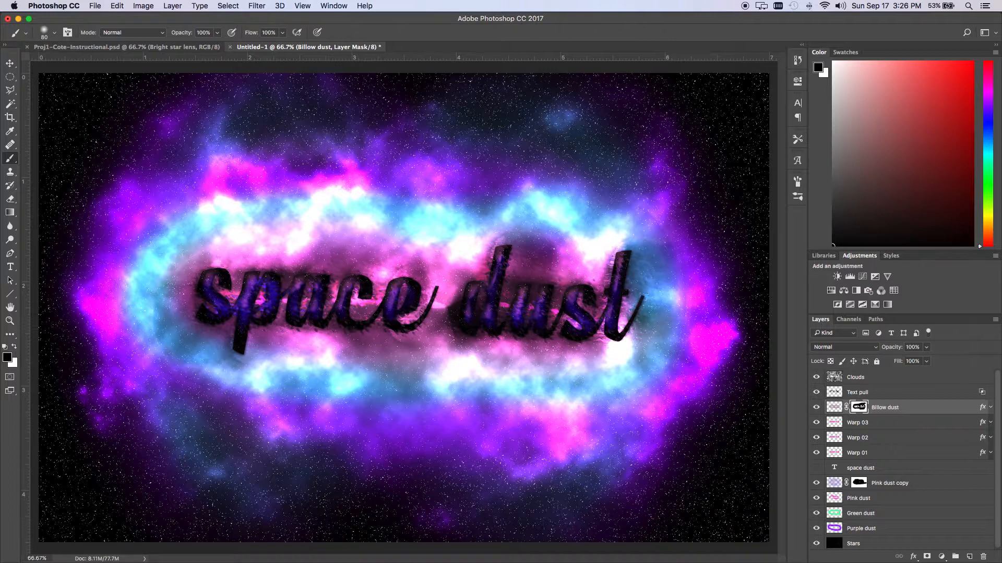
Step: Create a new layer above Clouds and fill it with black
{"action": "left_click", "coordinate": [882, 377]}
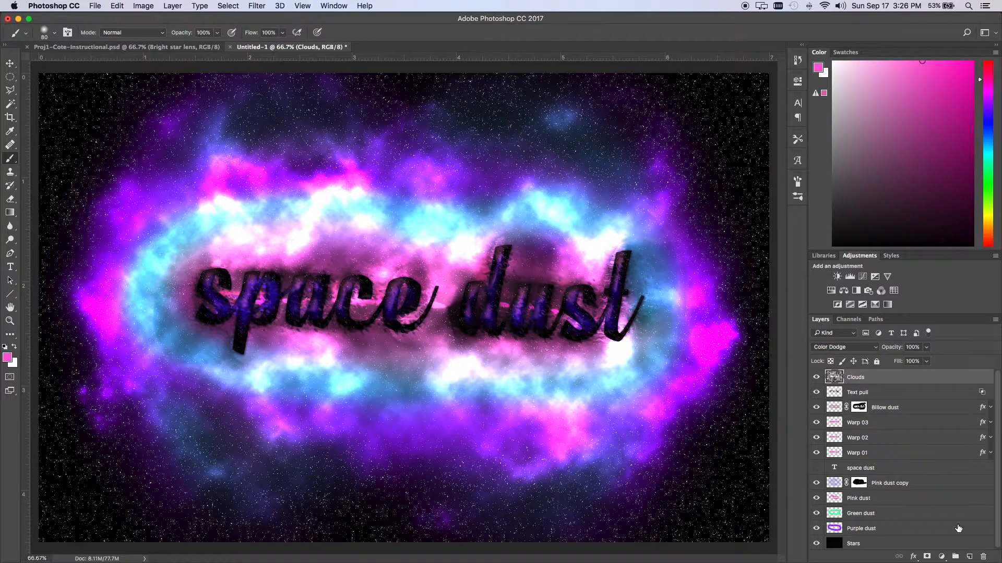
{"action": "left_click", "coordinate": [969, 557]}
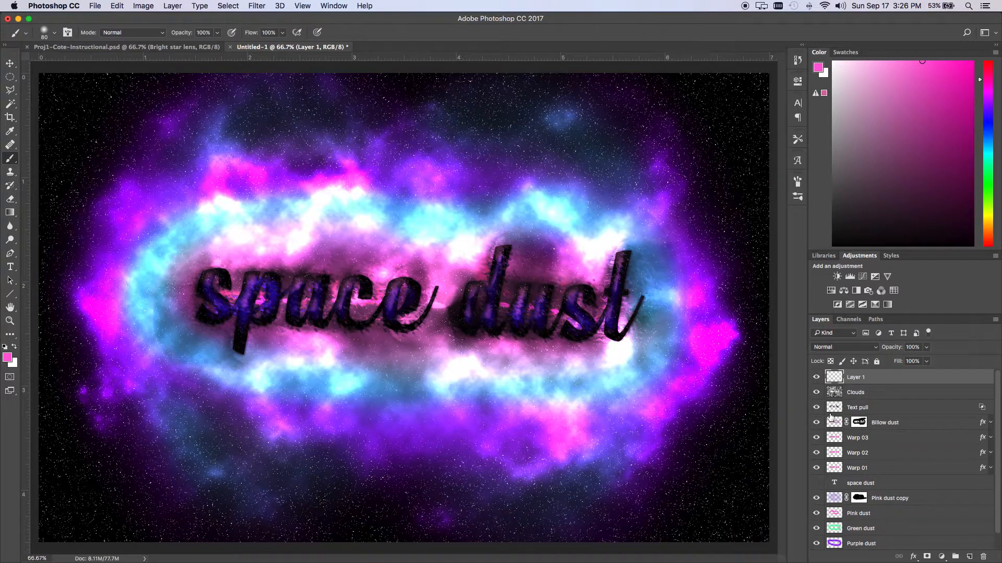
{"action": "key", "text": "d"}
{"action": "key", "text": "alt+BackSpace"}
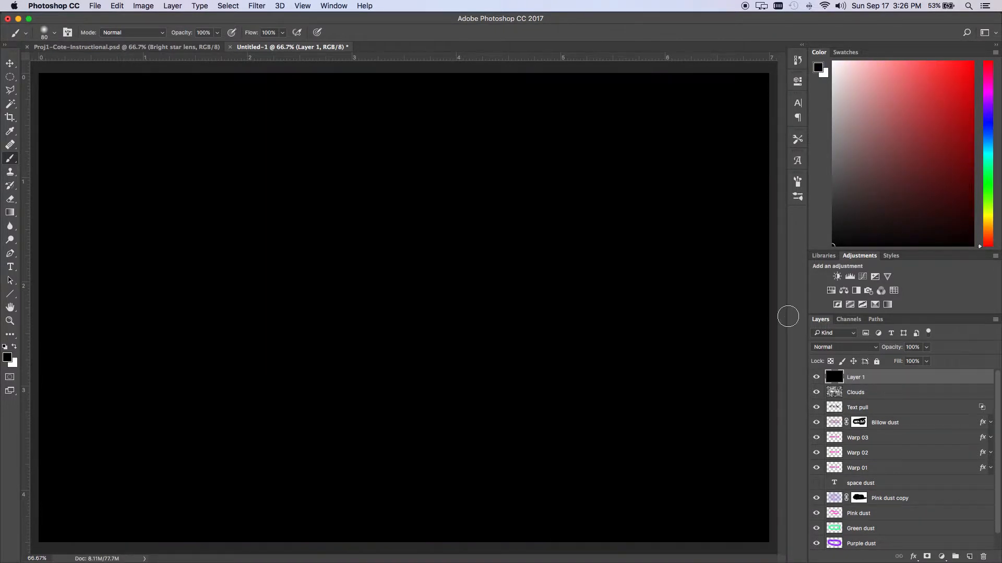
Step: Render a 105mm Prime lens flare at 50% brightness on the black layer and set its blend mode to Screen
{"action": "left_click", "coordinate": [255, 6]}
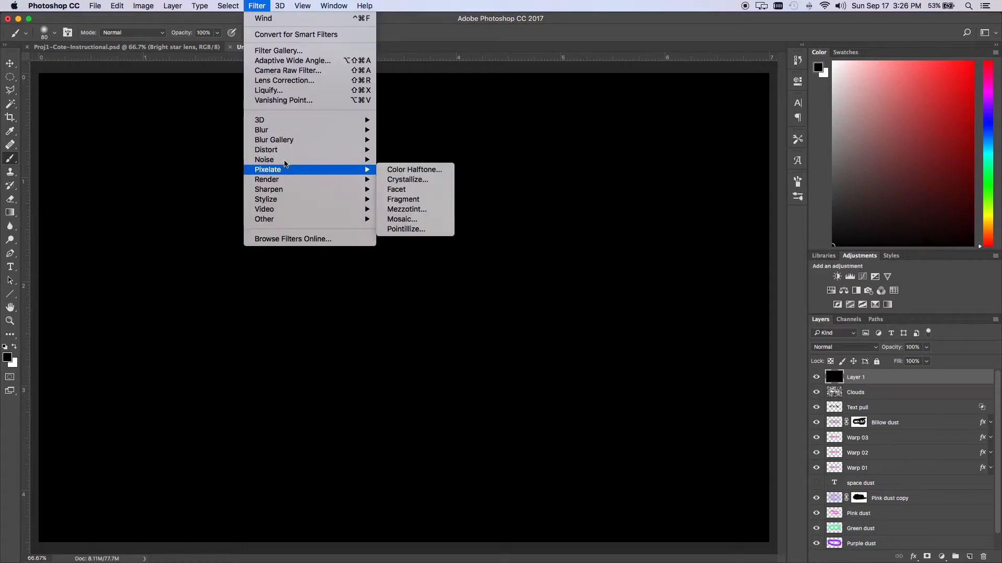
{"action": "left_click", "coordinate": [428, 249]}
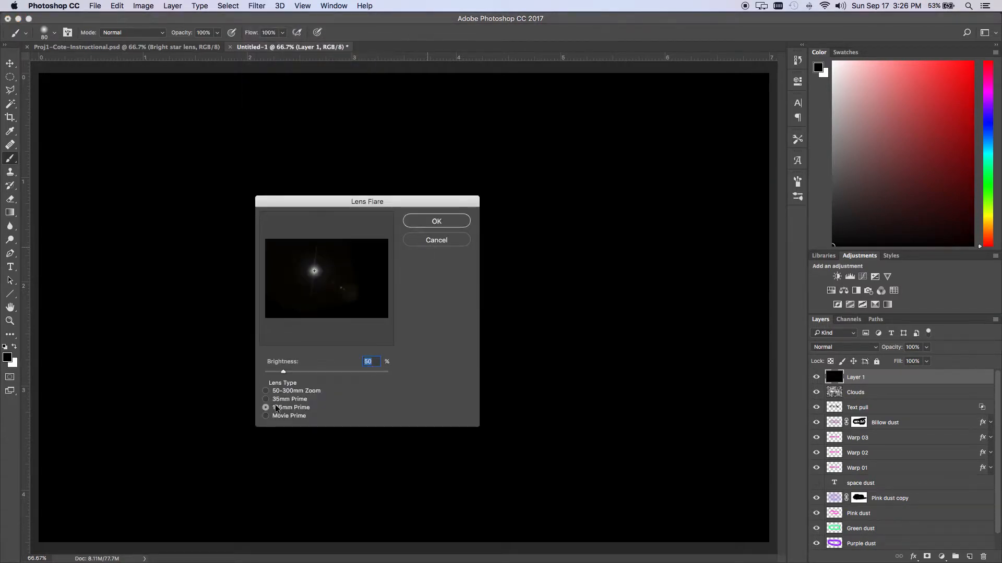
{"action": "left_click", "coordinate": [412, 221]}
{"action": "left_click", "coordinate": [862, 348]}
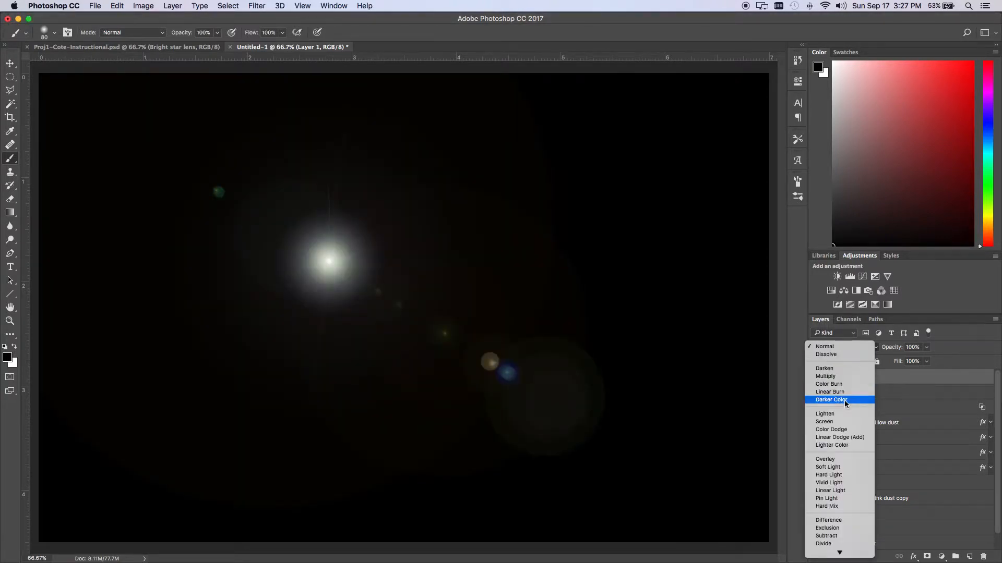
{"action": "left_click", "coordinate": [826, 421]}
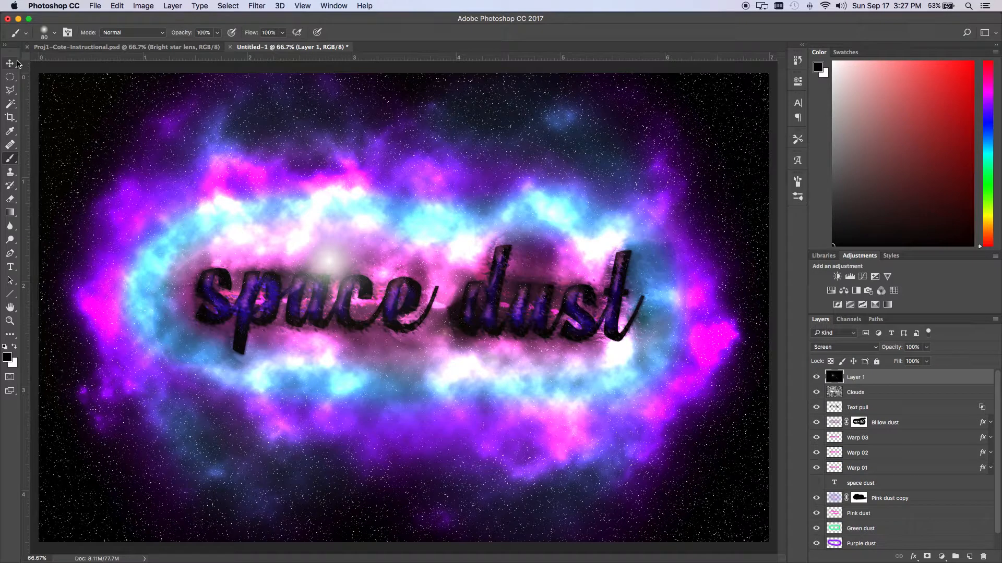
Step: Move the lens flare up to the dark area above the text and rename its layer "Bright star lens"
{"action": "left_click", "coordinate": [19, 63]}
{"action": "left_click_drag", "start_coordinate": [276, 256], "coordinate": [406, 108]}
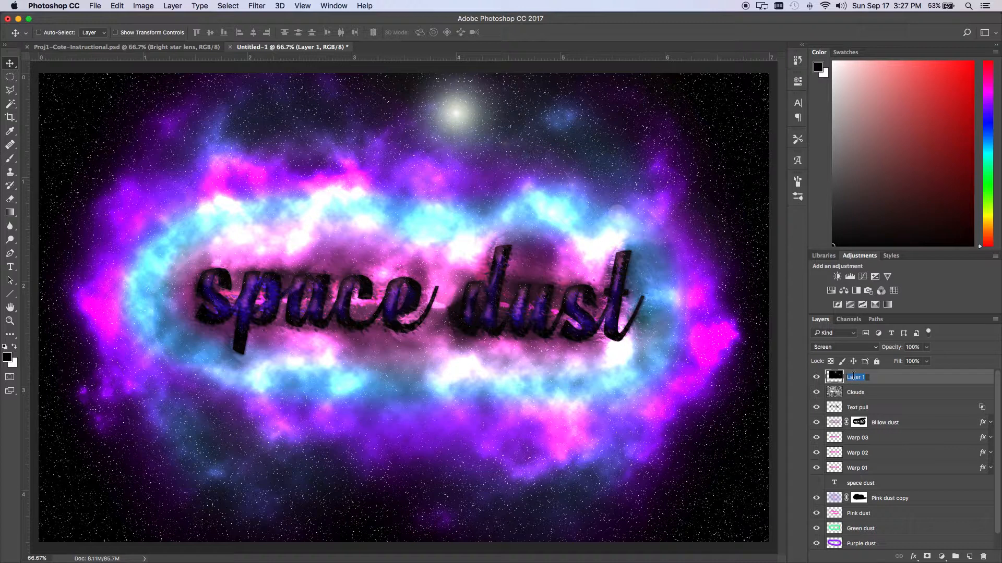
{"action": "type", "text": "Bright star lens"}
{"action": "key", "text": "Return"}
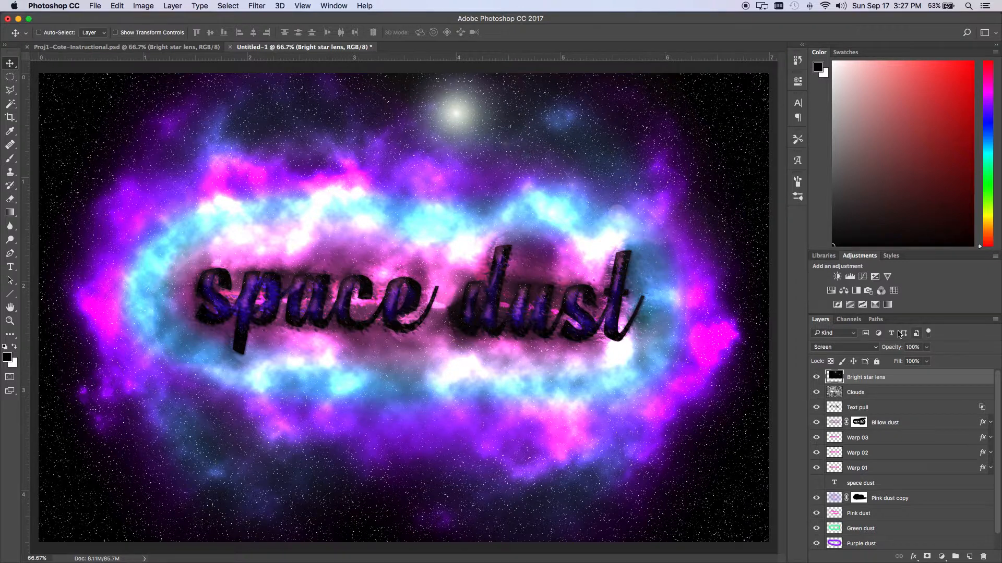
Step: Load the "space dust" text layer's outline as a selection and convert it to a work path
{"action": "left_click", "coordinate": [878, 323]}
{"action": "left_click", "coordinate": [821, 320]}
{"action": "left_click", "coordinate": [836, 484], "text": "super"}
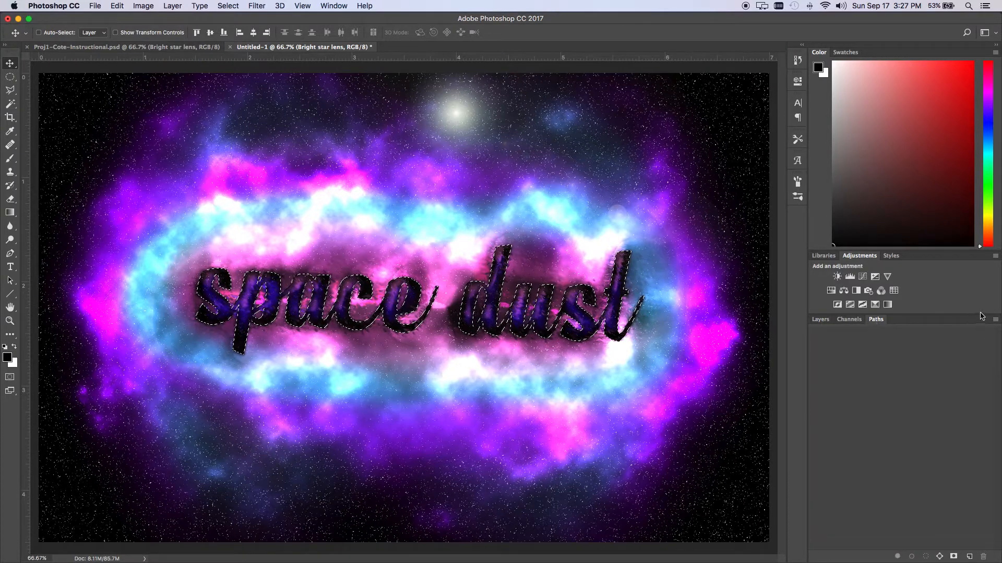
{"action": "left_click", "coordinate": [994, 319]}
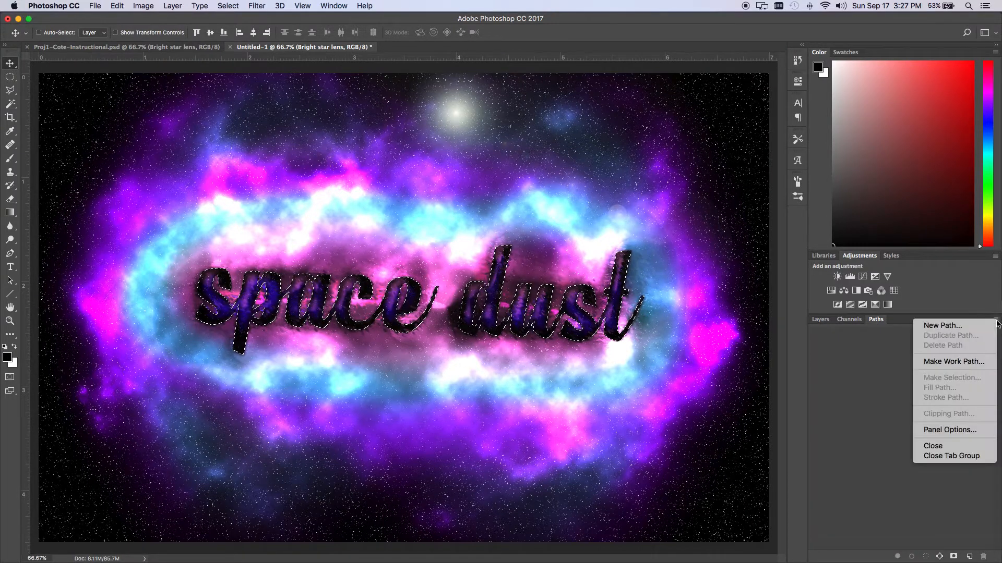
{"action": "left_click", "coordinate": [954, 362]}
{"action": "left_click", "coordinate": [472, 246]}
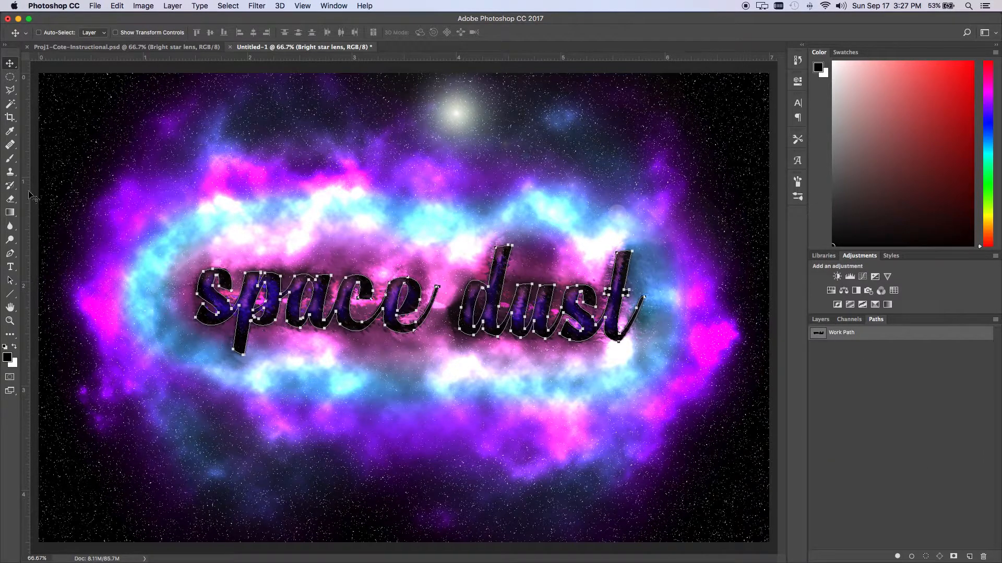
Step: Configure the Brush tip shape with a 4 px size and 129% spacing
{"action": "left_click", "coordinate": [10, 158]}
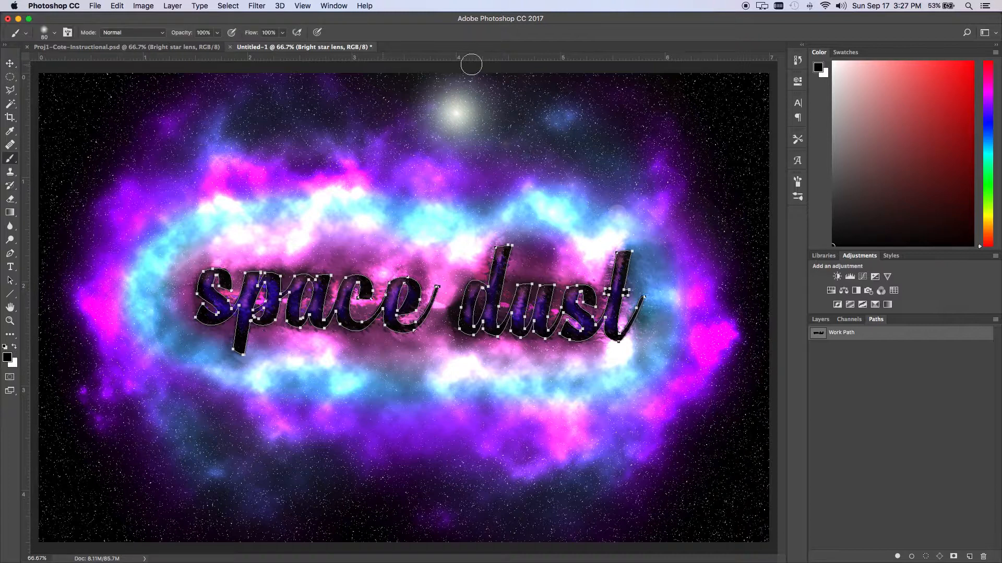
{"action": "left_click", "coordinate": [334, 6]}
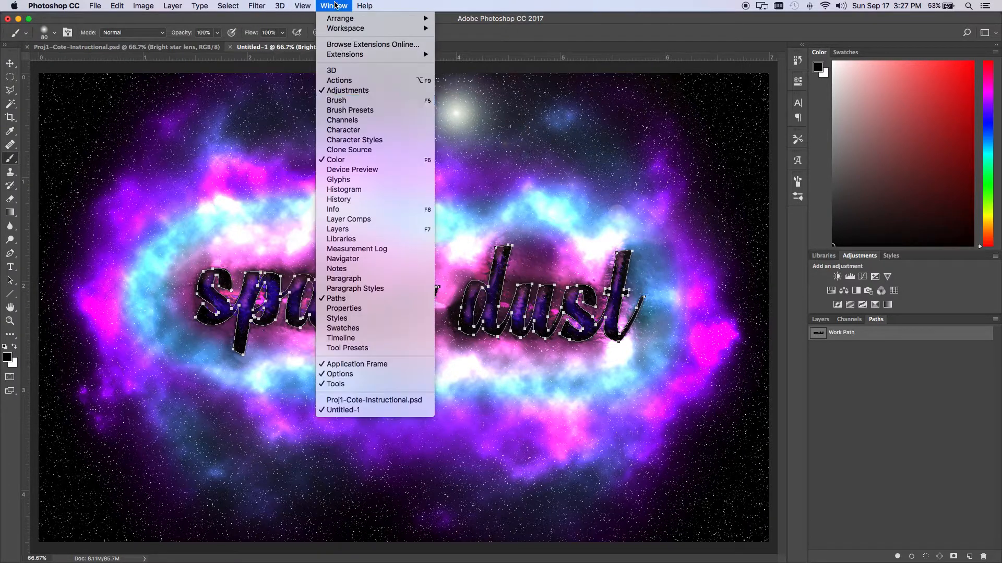
{"action": "left_click", "coordinate": [344, 99]}
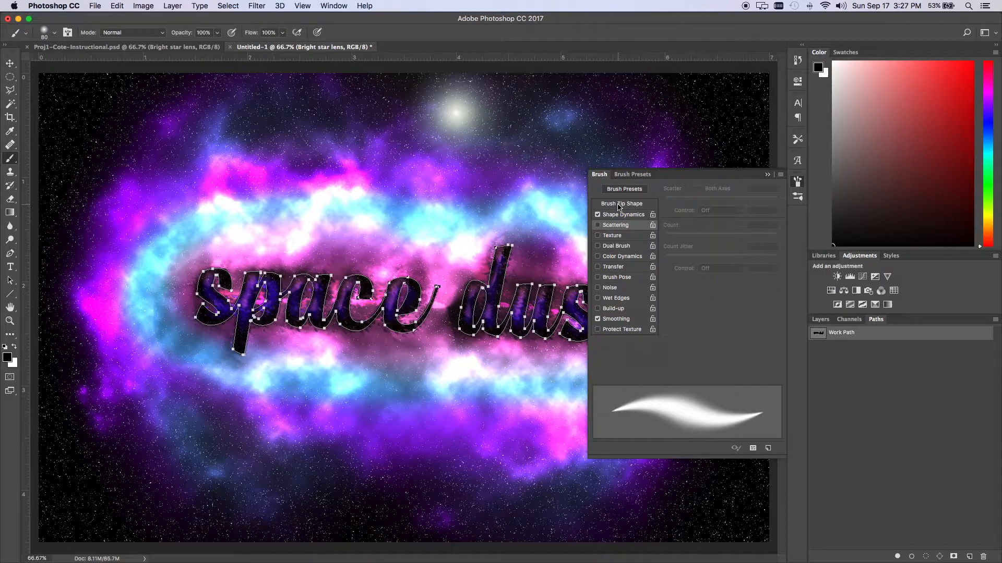
{"action": "left_click", "coordinate": [621, 204]}
{"action": "left_click_drag", "start_coordinate": [764, 266], "coordinate": [738, 266]}
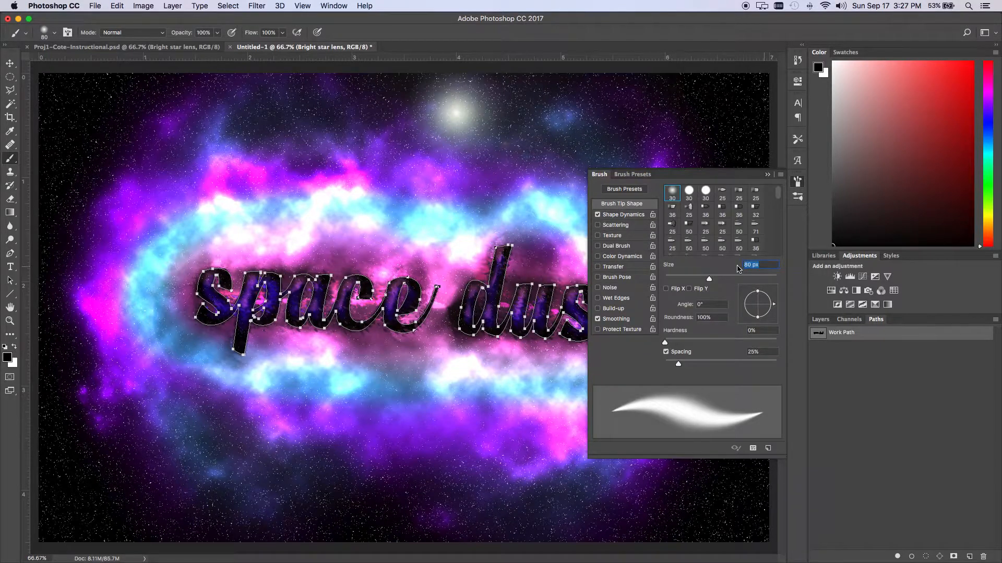
{"action": "type", "text": "4"}
{"action": "left_click_drag", "start_coordinate": [760, 353], "coordinate": [736, 355]}
{"action": "type", "text": "129"}
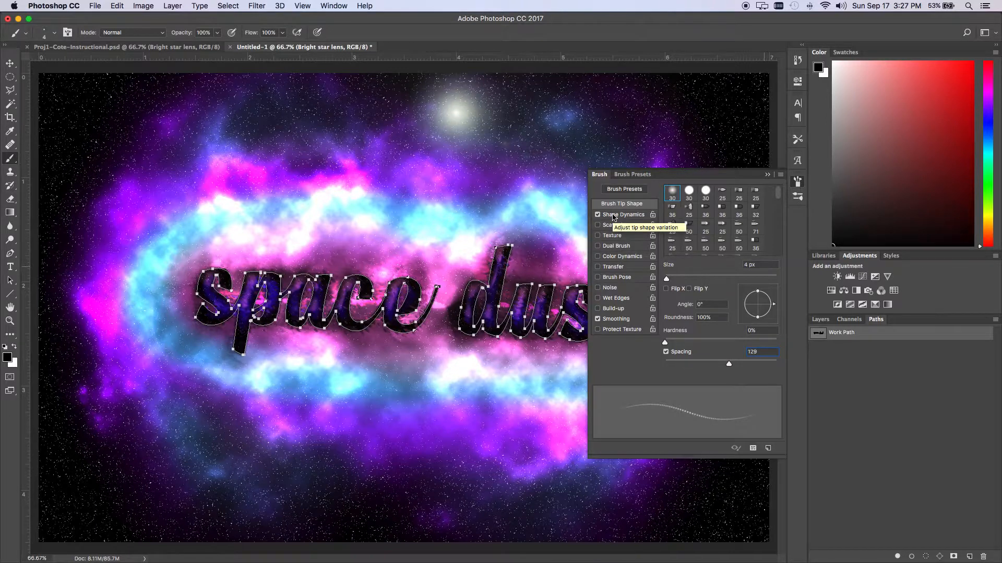
Step: Set the brush's size jitter to 100%, and enable scattering with 1000% scatter and 98% count jitter
{"action": "left_click", "coordinate": [615, 215]}
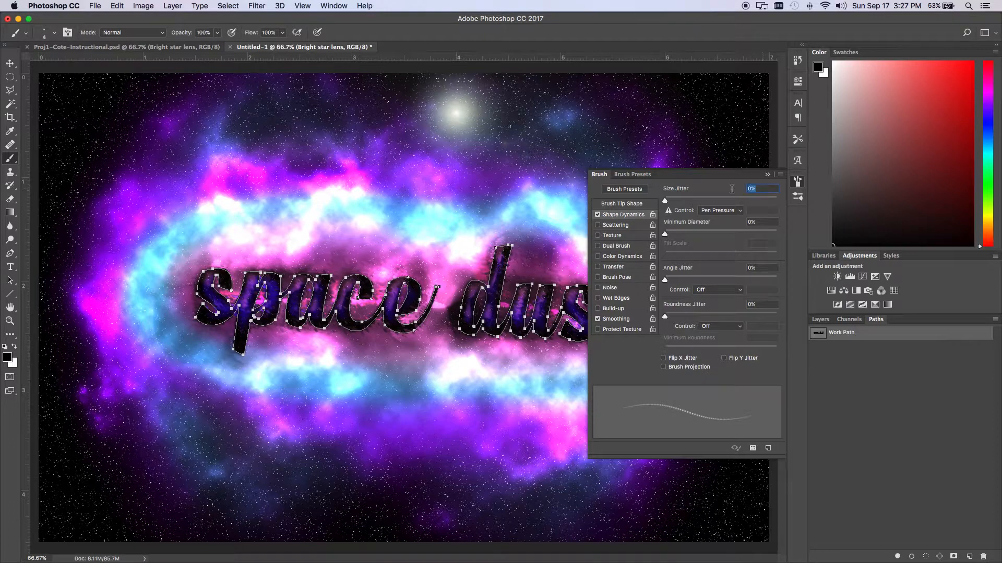
{"action": "type", "text": "100"}
{"action": "left_click", "coordinate": [620, 228]}
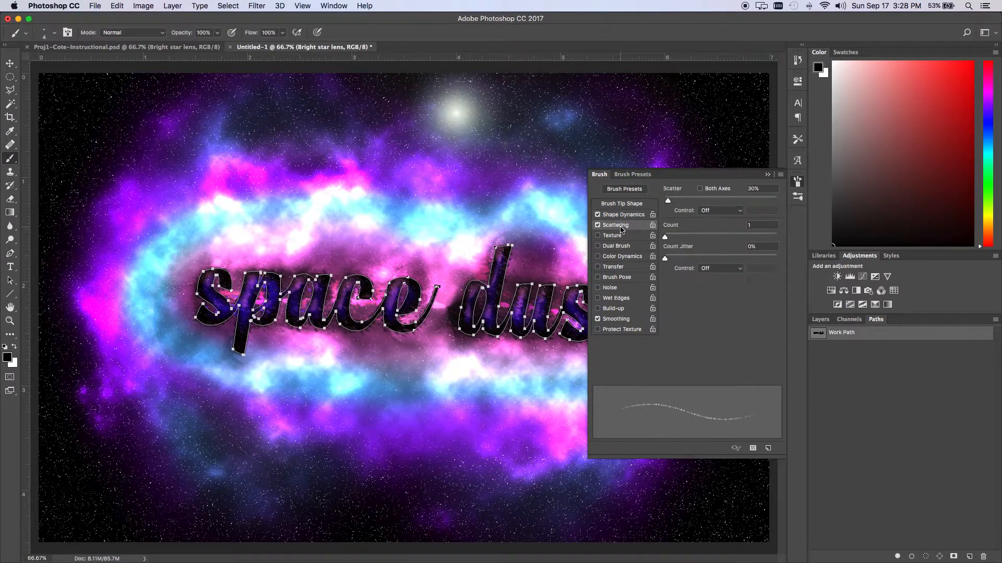
{"action": "left_click", "coordinate": [763, 190]}
{"action": "type", "text": "1000"}
{"action": "left_click", "coordinate": [762, 246]}
{"action": "type", "text": "98"}
{"action": "left_click", "coordinate": [768, 175]}
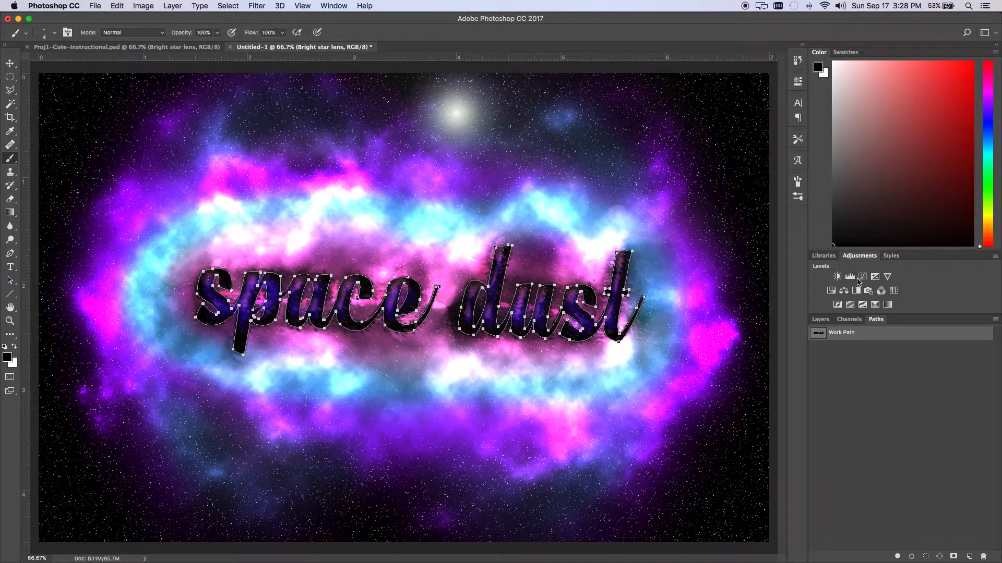
Step: Stroke the text work path on the Bright star lens layer with the Brush and simulated pressure
{"action": "left_click", "coordinate": [997, 321]}
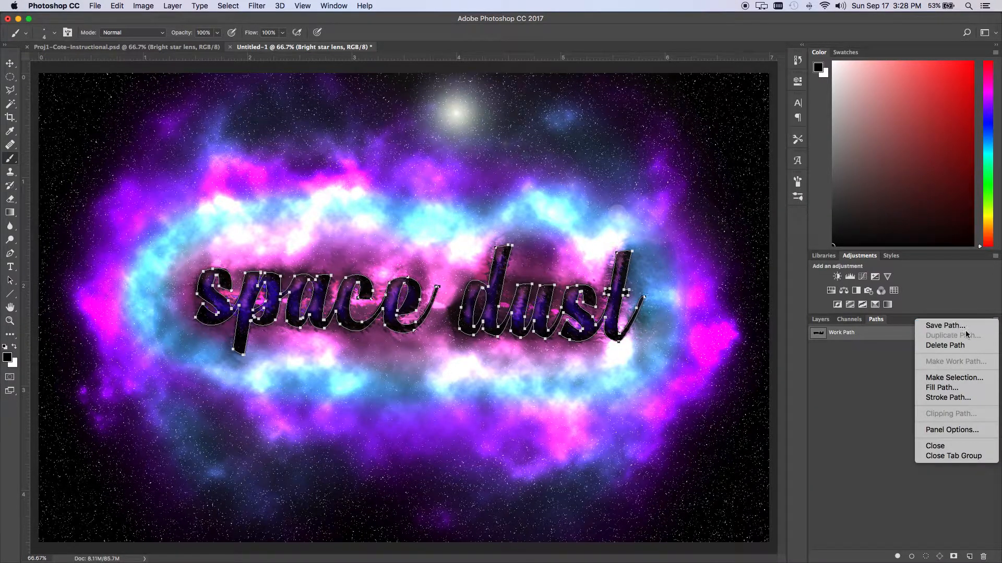
{"action": "left_click", "coordinate": [947, 398]}
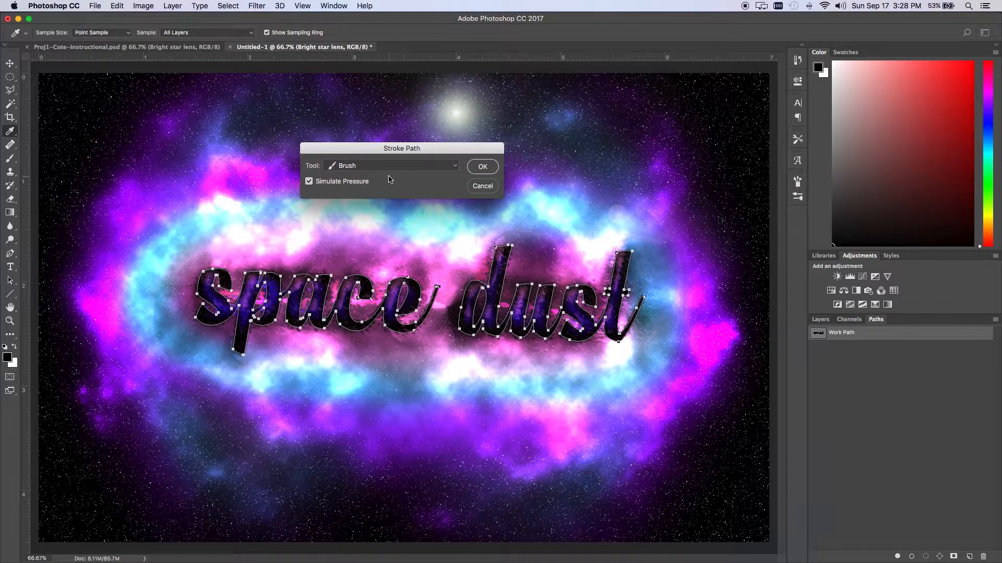
{"action": "left_click", "coordinate": [483, 166]}
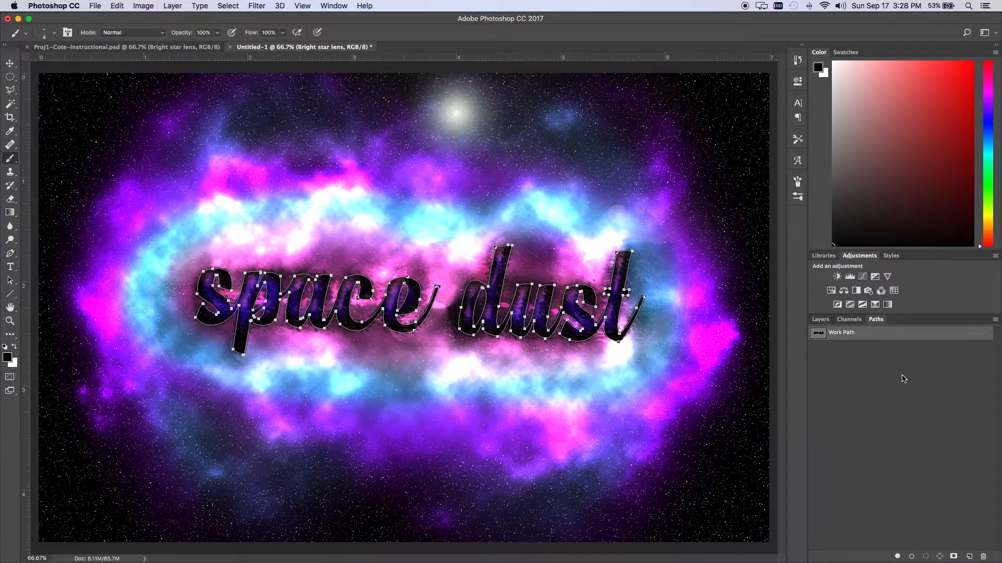
Step: Add a new layer above Bright star lens and stroke the text work path on it with the Brush and simulated pressure
{"action": "left_click", "coordinate": [820, 320]}
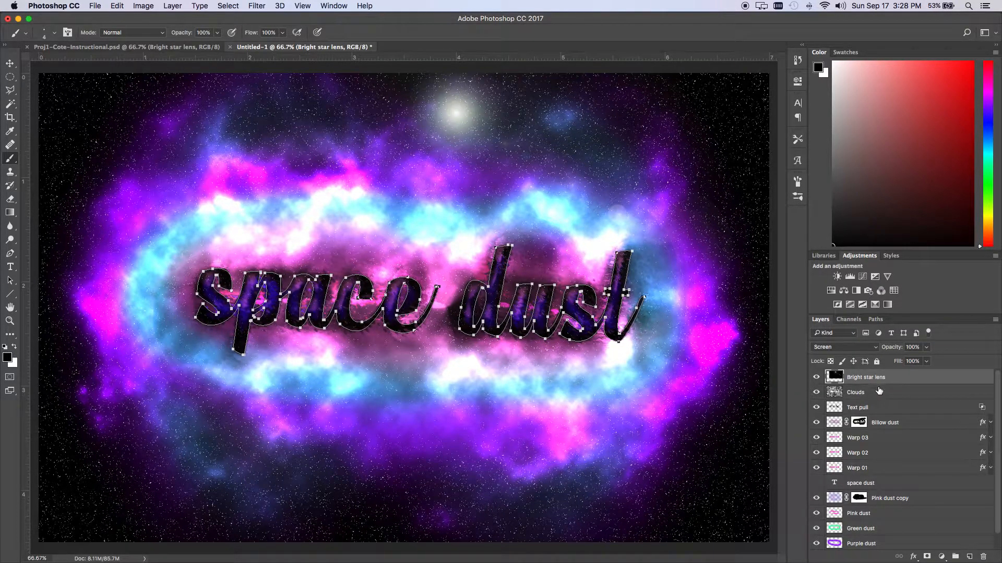
{"action": "left_click", "coordinate": [968, 557]}
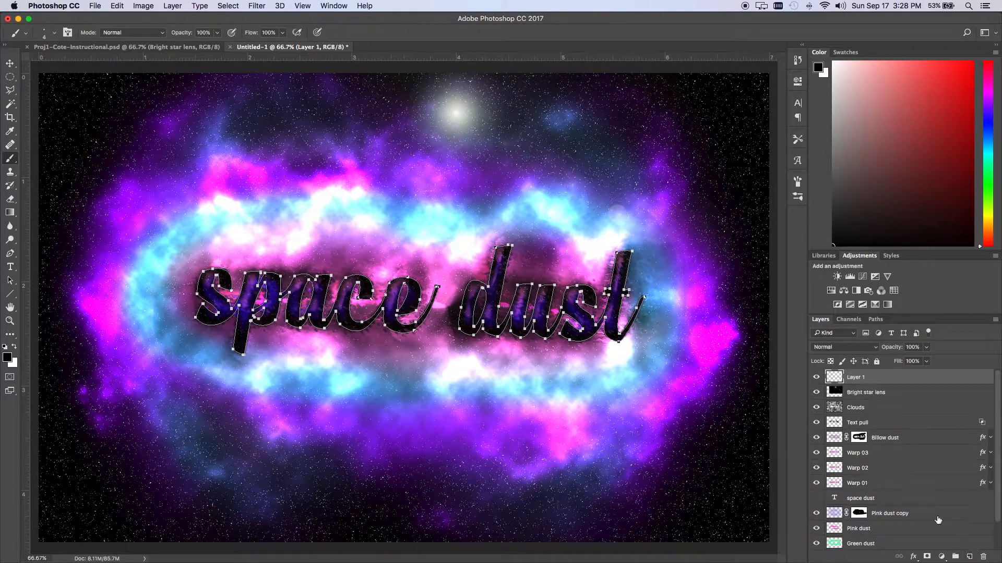
{"action": "left_click", "coordinate": [876, 320]}
{"action": "left_click", "coordinate": [995, 319]}
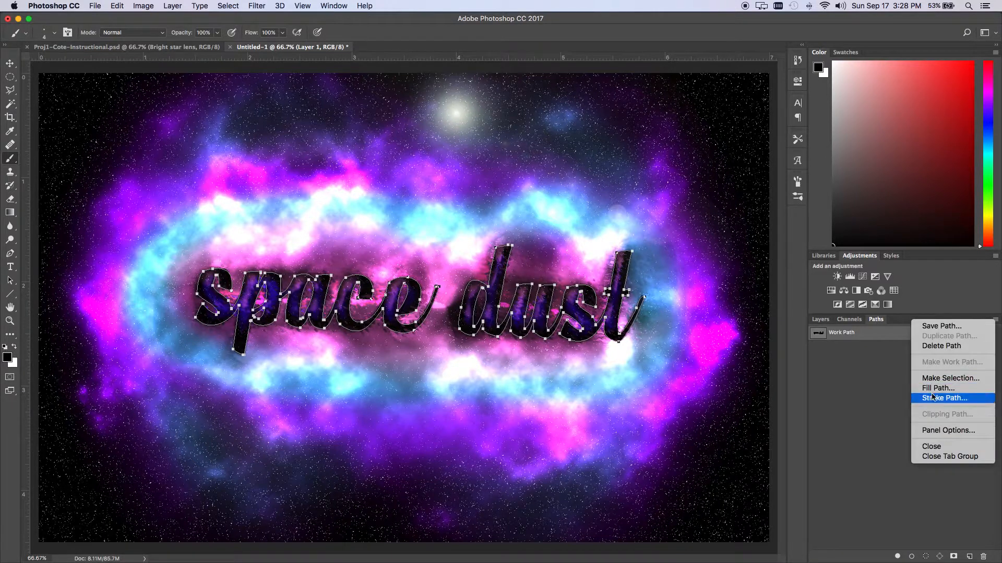
{"action": "left_click", "coordinate": [934, 398]}
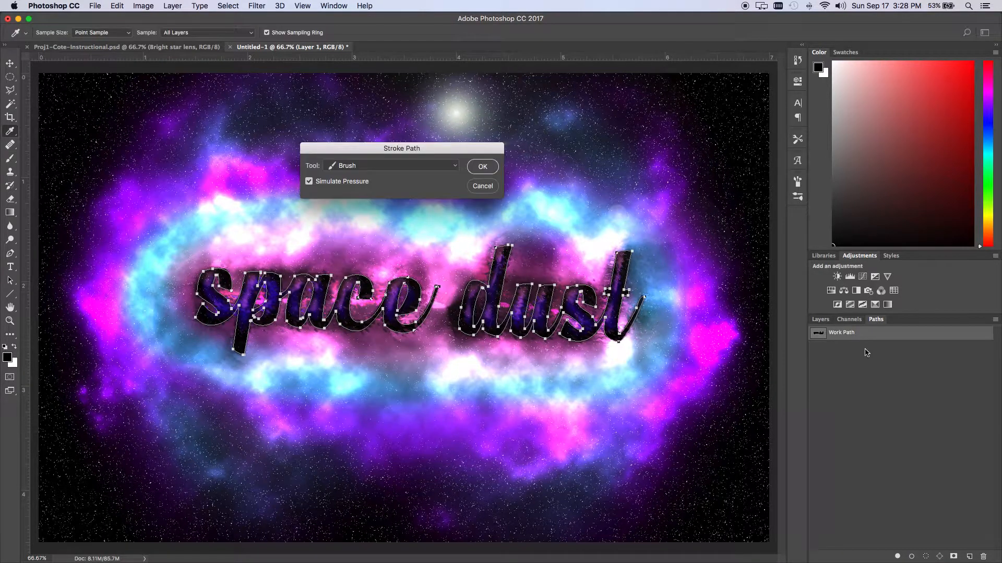
{"action": "left_click", "coordinate": [478, 167]}
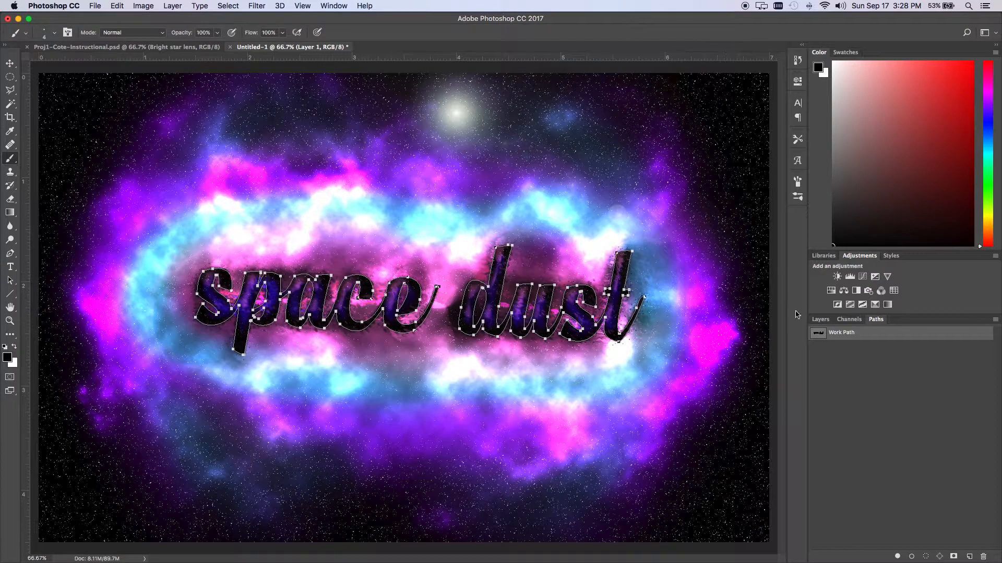
Step: Rename the newly stroked layer as Dark matter shreds
{"action": "left_click", "coordinate": [820, 319]}
{"action": "double_click", "coordinate": [860, 378]}
{"action": "type", "text": "Dark"}
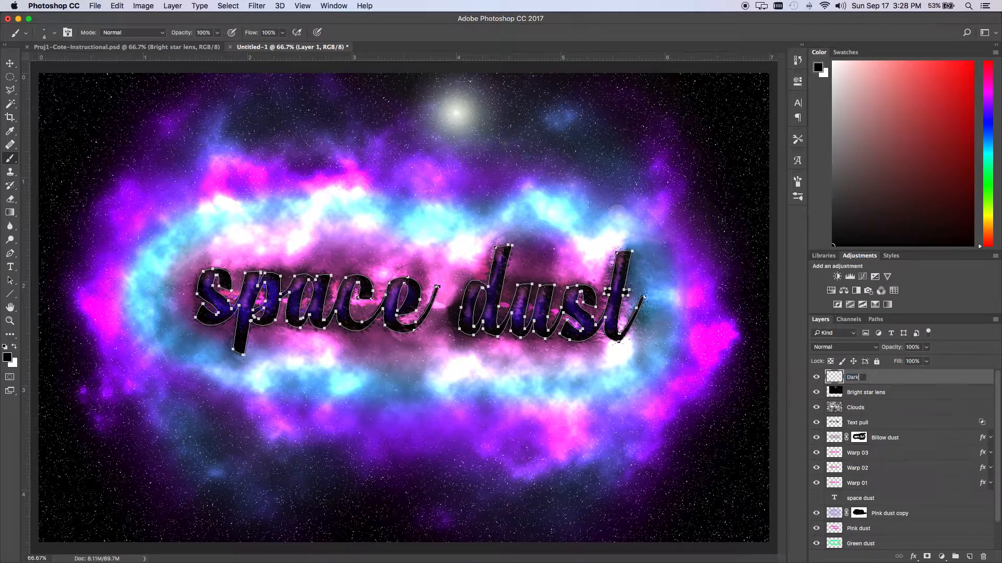
{"action": "type", "text": " matter shreds"}
{"action": "key", "text": "Return"}
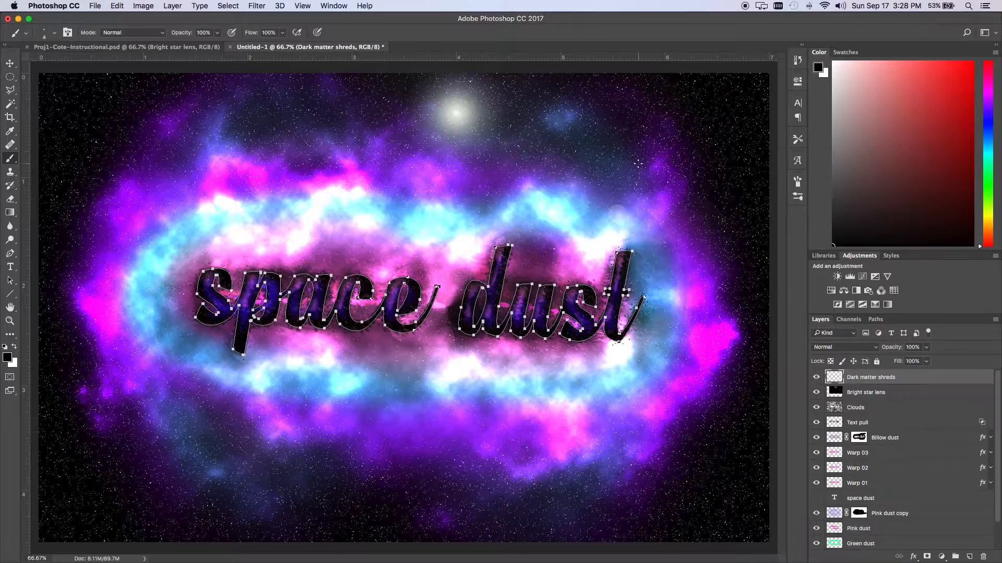
Step: Apply a Ripple distortion to the Dark matter shreds layer with a 150% amount and Medium size
{"action": "left_click", "coordinate": [245, 9]}
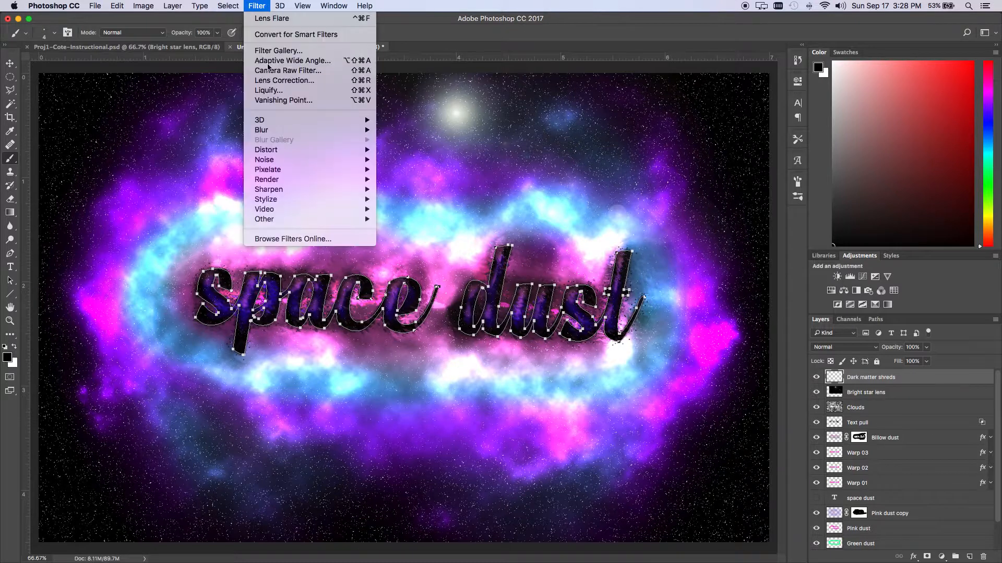
{"action": "mouse_move", "coordinate": [276, 151]}
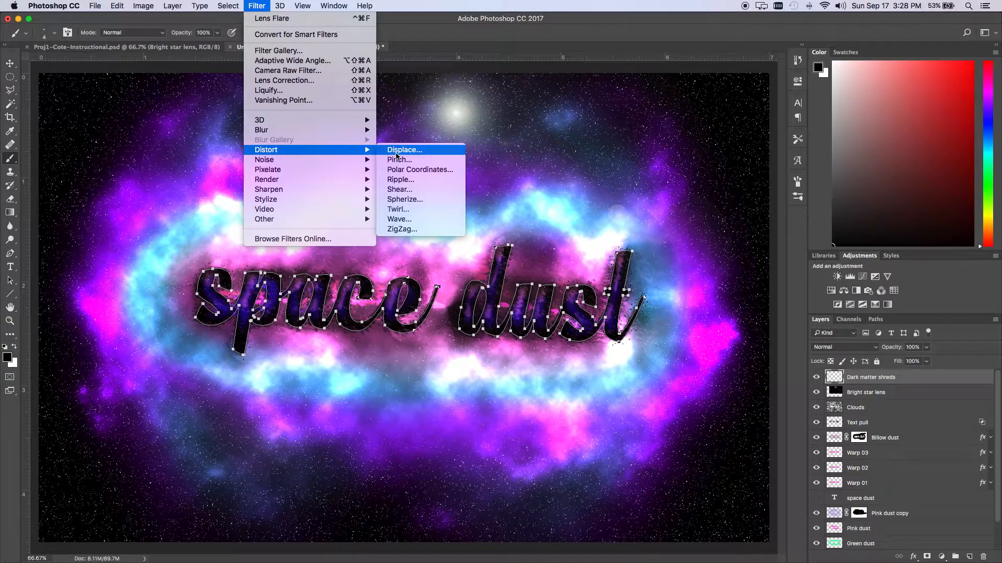
{"action": "left_click", "coordinate": [403, 180]}
{"action": "type", "text": "150"}
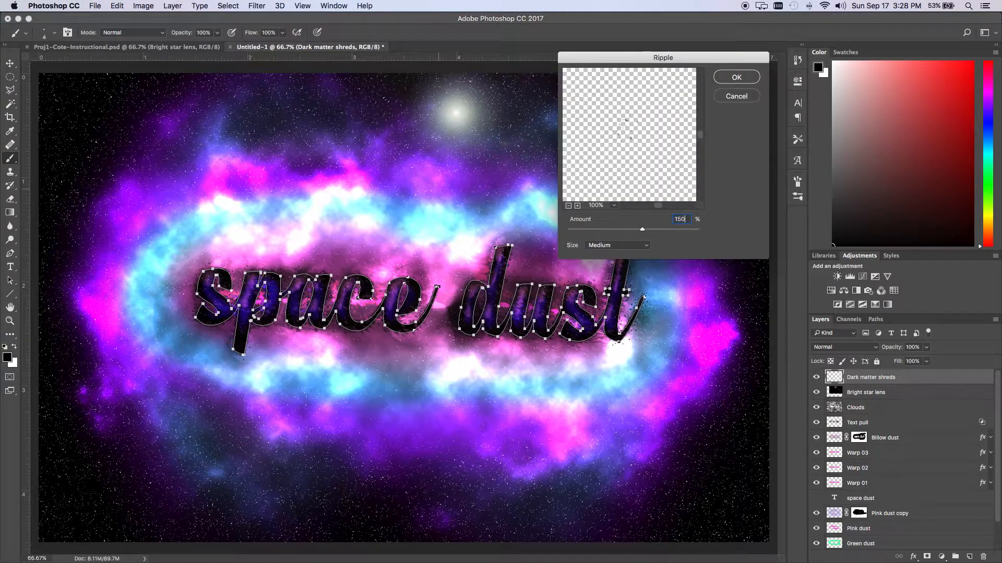
{"action": "left_click", "coordinate": [735, 77]}
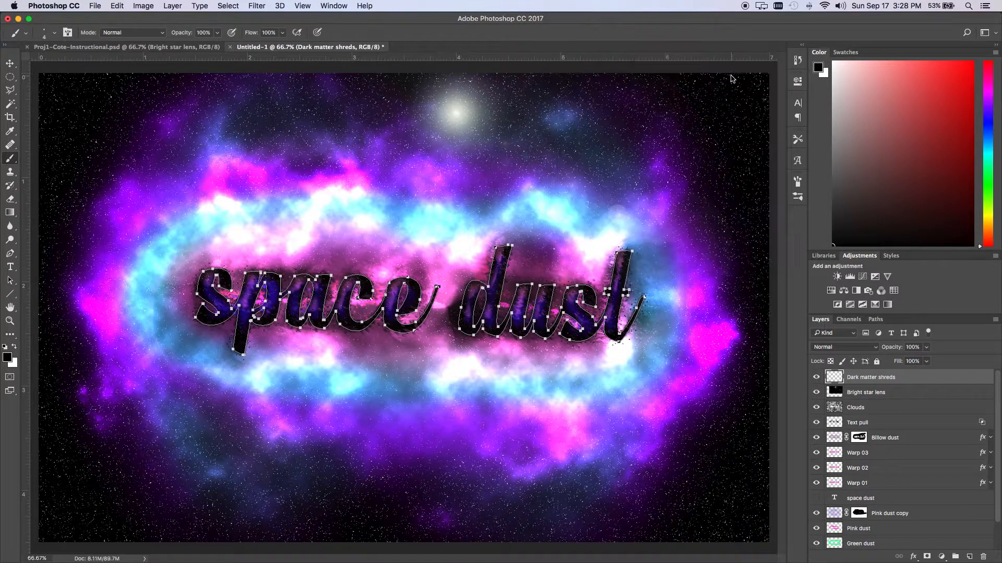